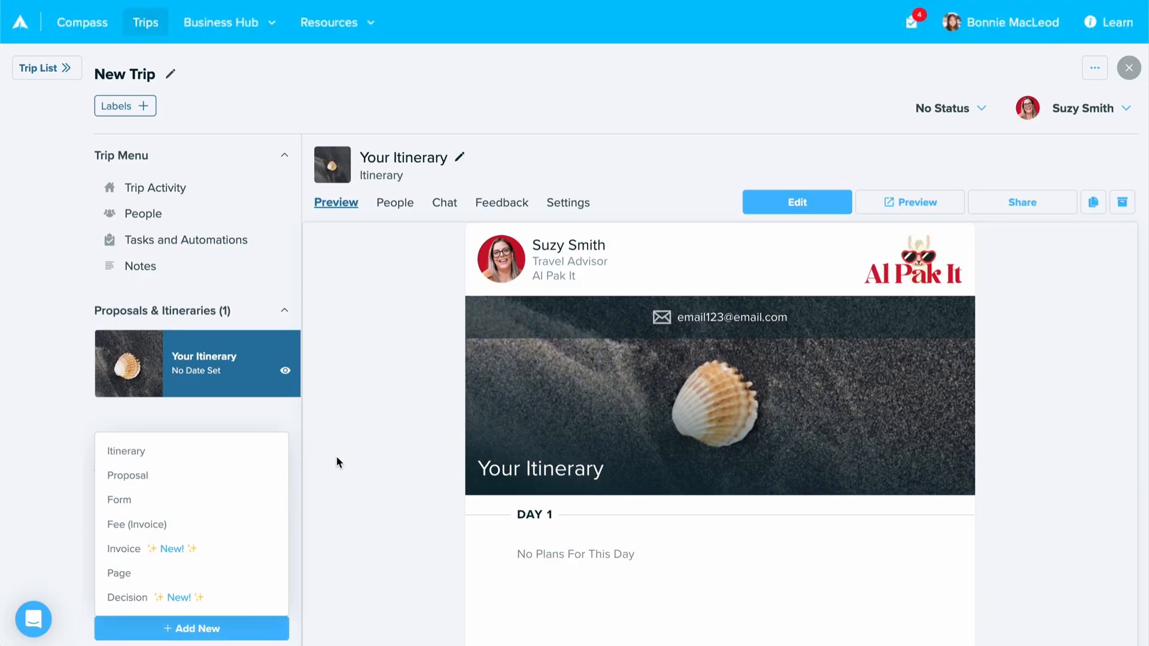
# - Label the trip with the existing labels 2026 and fit
pyautogui.click(288, 411)
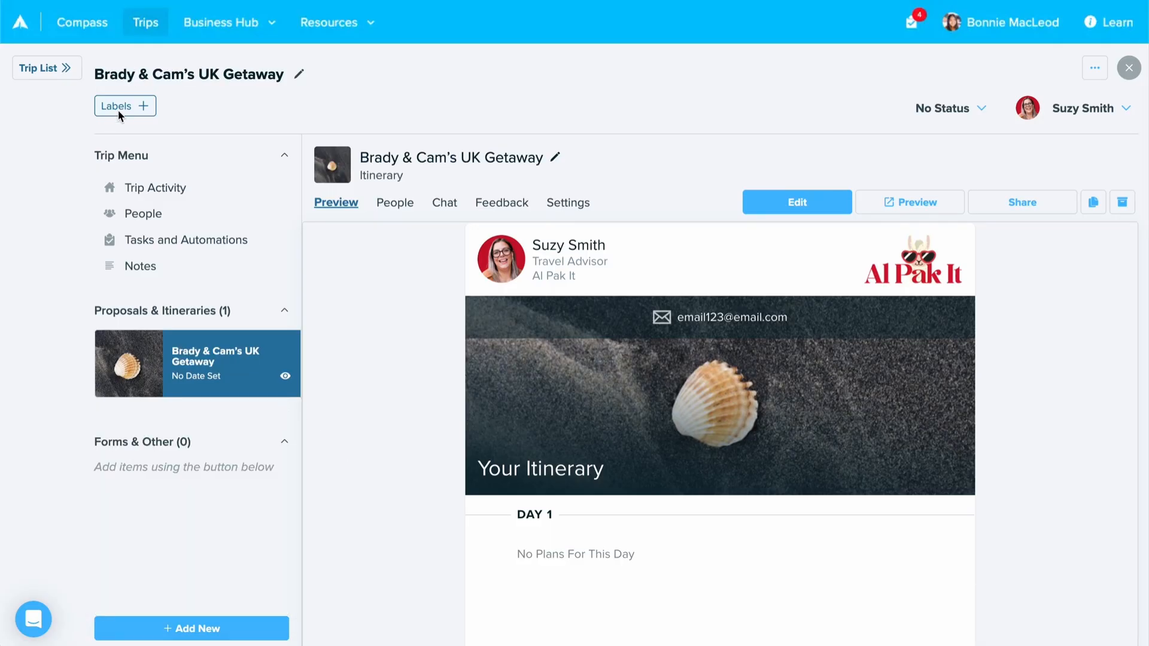
pyautogui.click(119, 113)
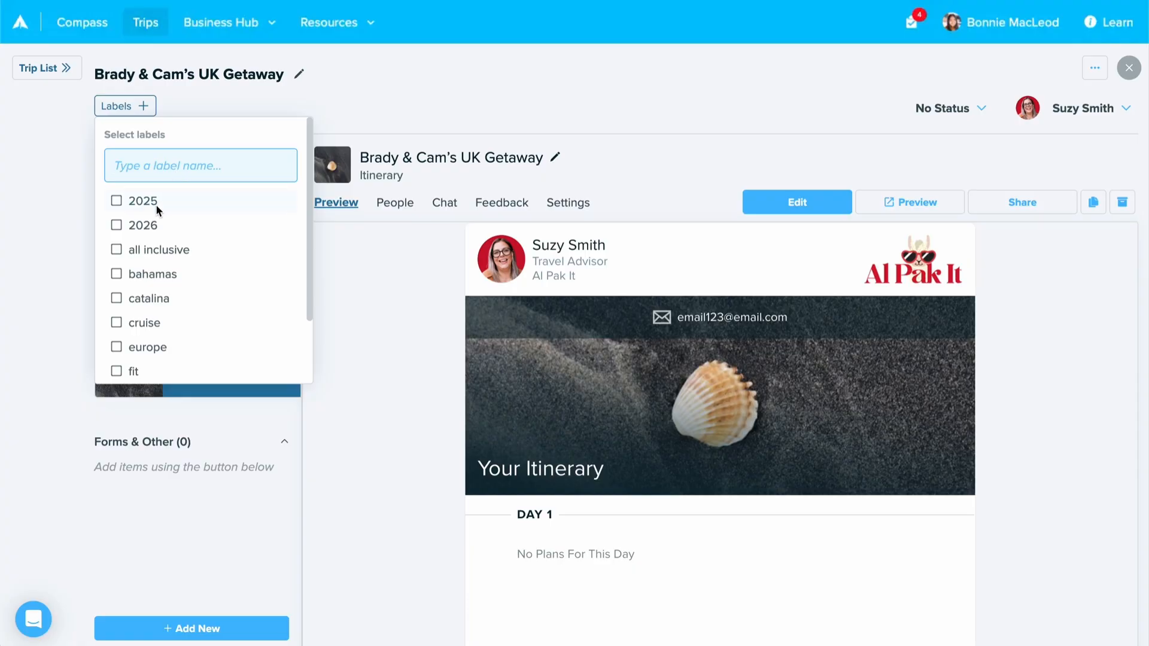
pyautogui.click(141, 225)
pyautogui.click(174, 174)
pyautogui.write('fit')
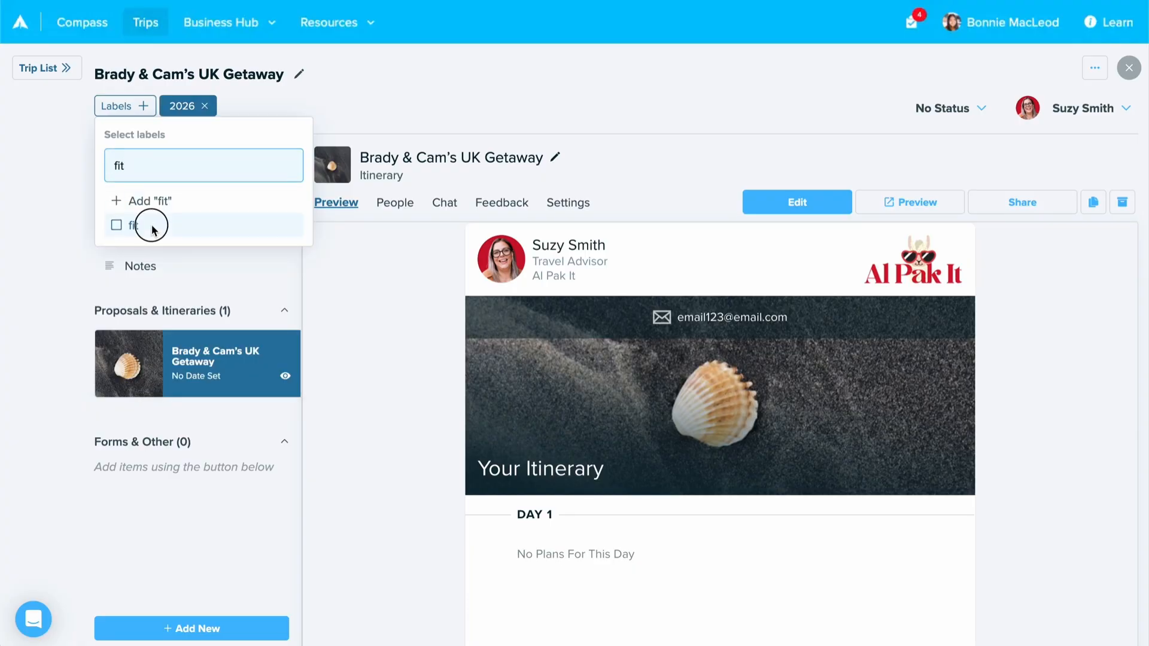
pyautogui.click(116, 225)
pyautogui.click(368, 124)
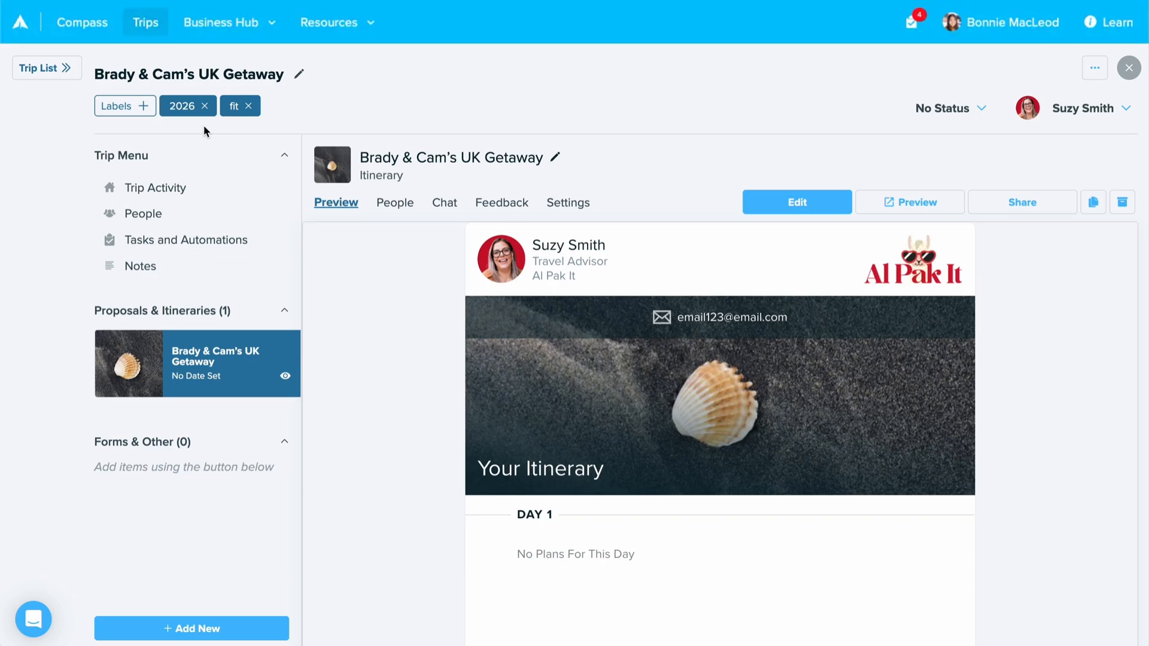
# - Open the itinerary for editing and set its start date to Sun, Sep 20 2026 in the itinerary settings
pyautogui.click(790, 202)
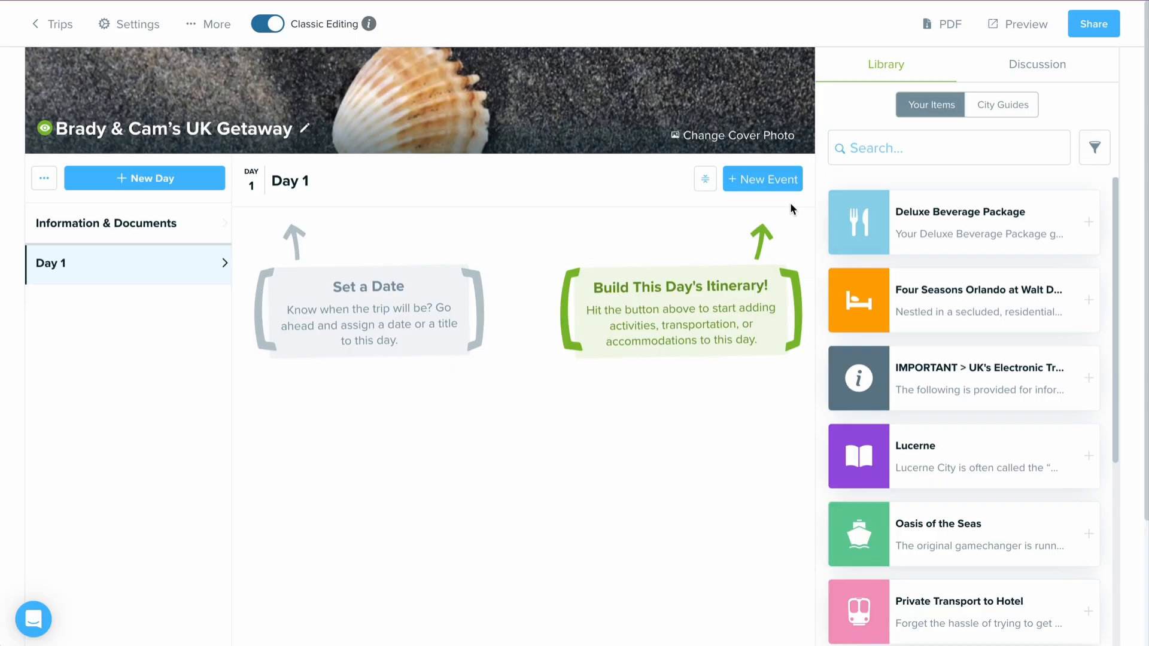
pyautogui.click(137, 36)
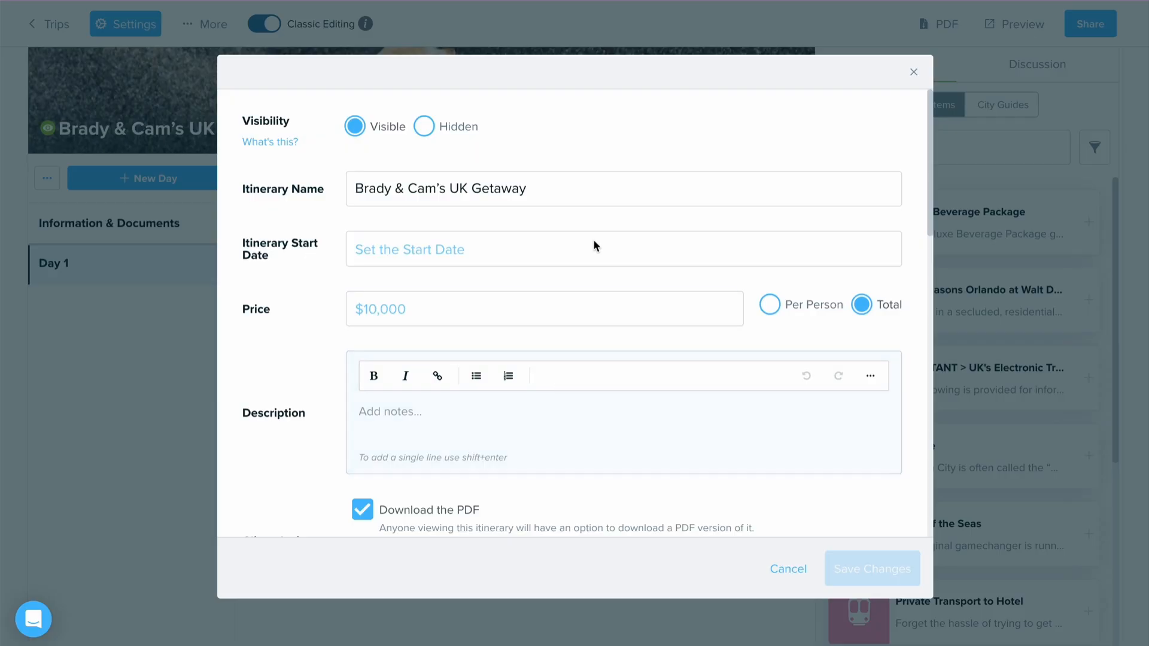
pyautogui.click(546, 256)
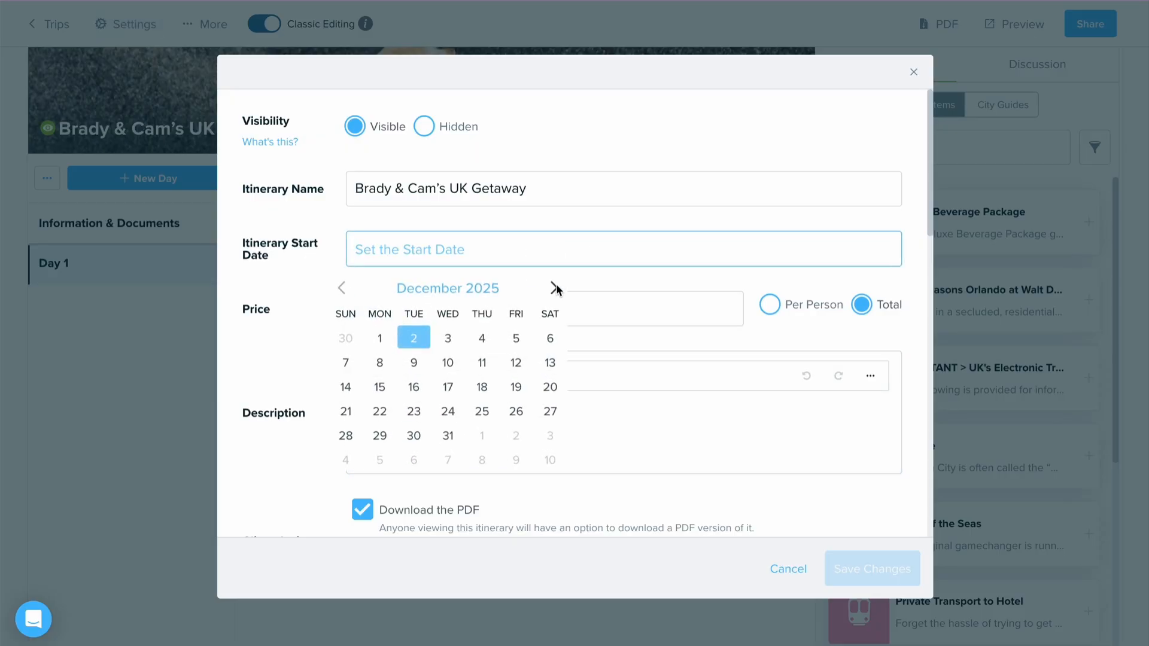
pyautogui.click(554, 288)
pyautogui.click(554, 288)
pyautogui.click(554, 288)
pyautogui.click(554, 288)
pyautogui.click(554, 288)
pyautogui.click(554, 288)
pyautogui.click(554, 287)
pyautogui.click(554, 288)
pyautogui.click(554, 288)
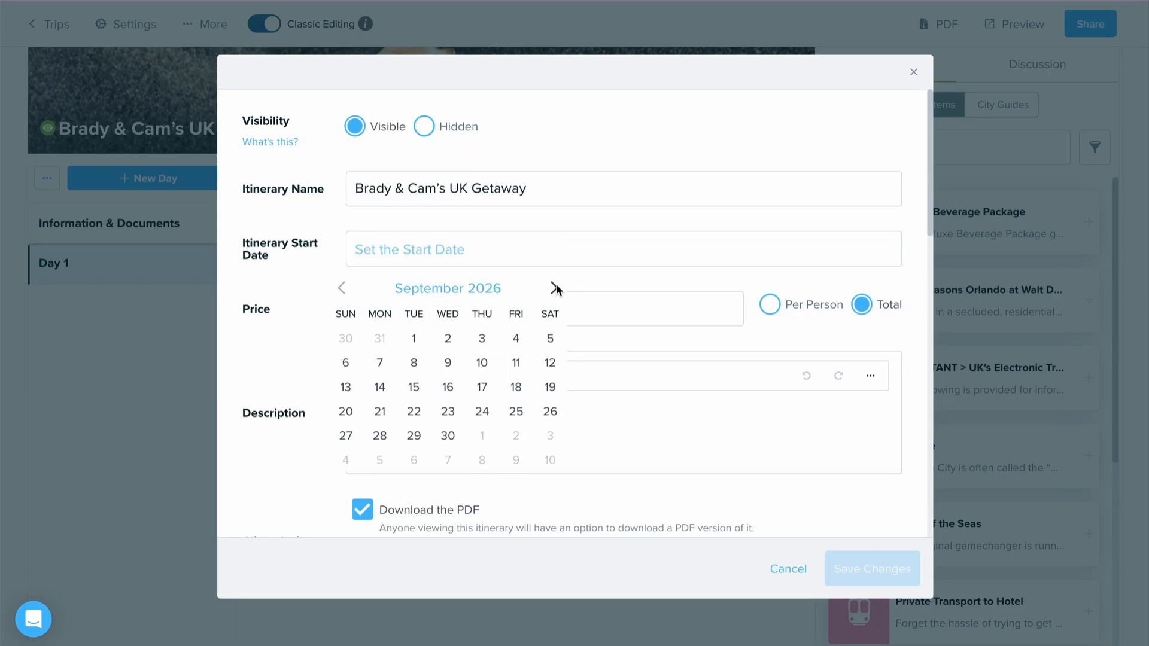
pyautogui.click(345, 410)
# - Set the itinerary price to "Starting at $3,000" and make it per person
pyautogui.click(417, 300)
pyautogui.write('Startin')
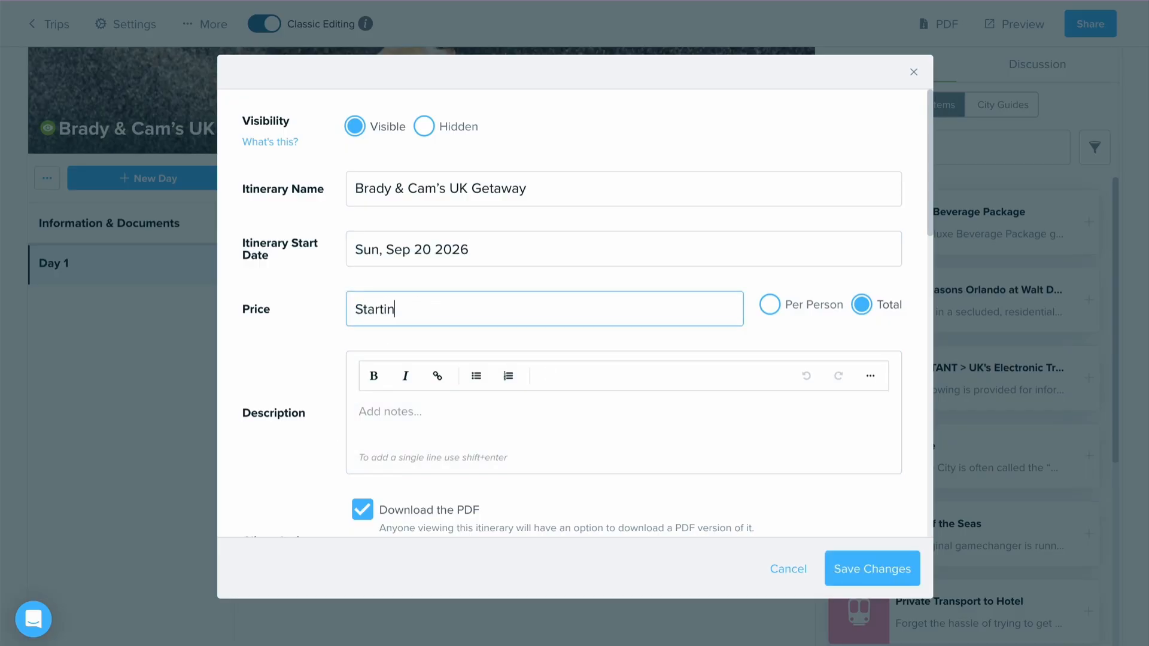
pyautogui.write('g at $3,000')
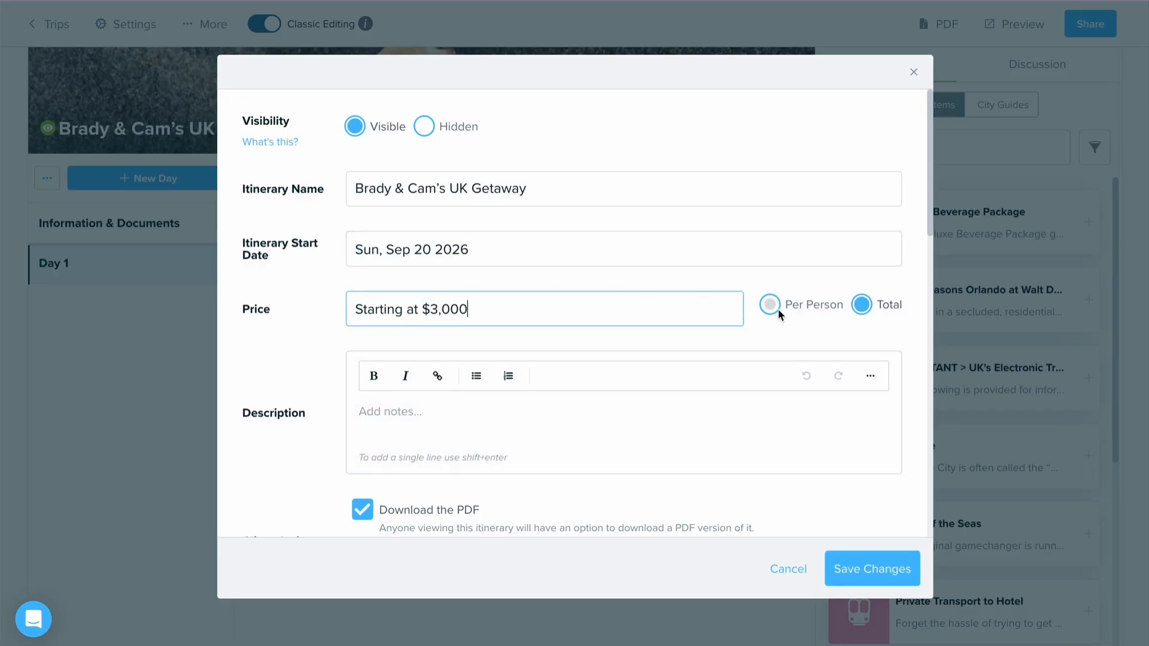
pyautogui.click(770, 306)
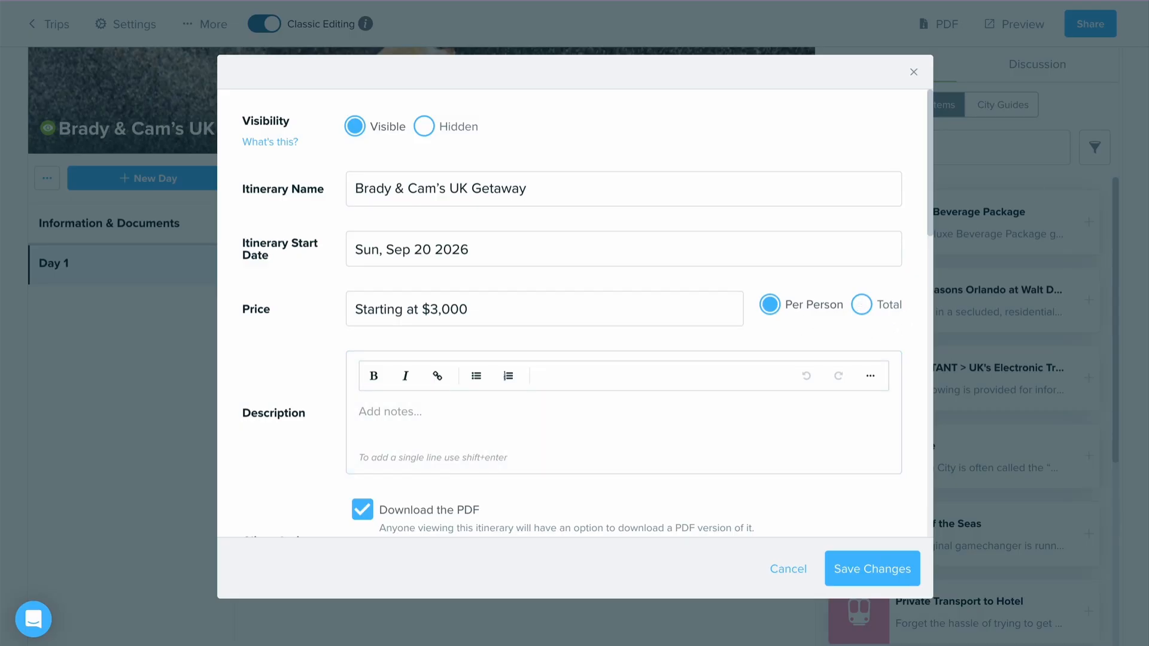
# - Add the three-paragraph description starting "Get ready for a week filled with history, culture, and unforgettable experiences in the heart of London."
pyautogui.click(379, 419)
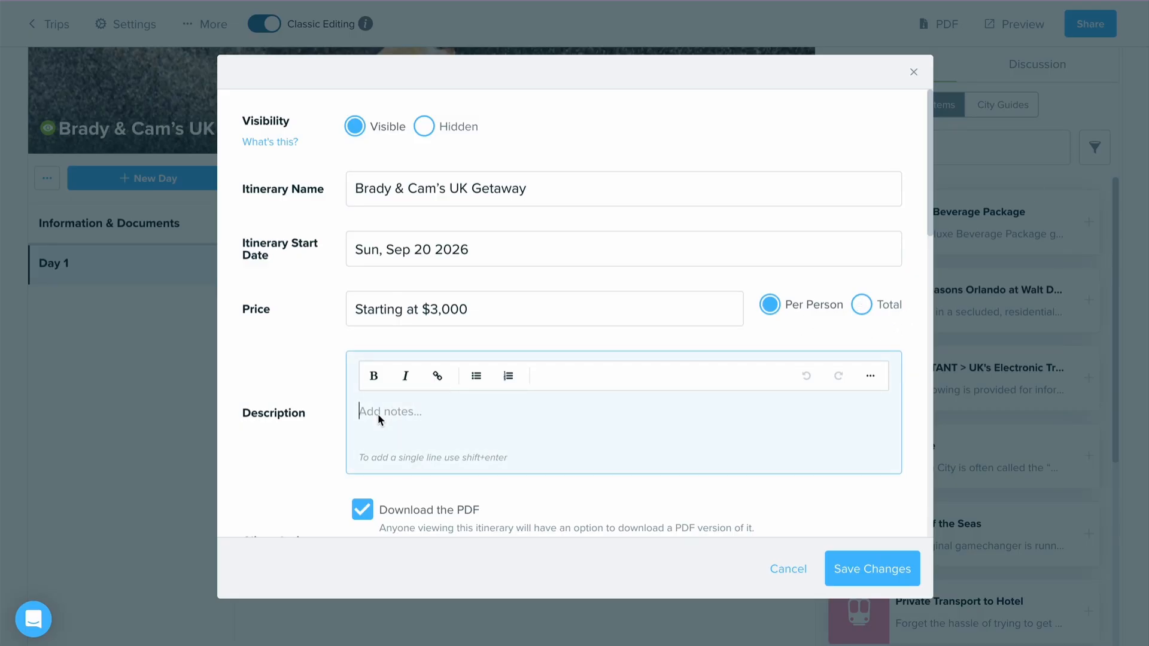
pyautogui.write('Get ready for a week filled with history, culture, and unforgettable experiences in the heart of London. This custom itinerary is designed just for the two of you, blending iconic landmarks, local gems, and plenty of time to explore at your own pace. From world-class museums and royal sites to charming neighborhoods, afternoon teas, and lively markets, every day offers something new to discover. Whether you’re diving into London’s rich history or soaking in its modern energy, this trip is all about making meaningful memories together. Enjoy your incredible week in London! 🇬🇧✨')
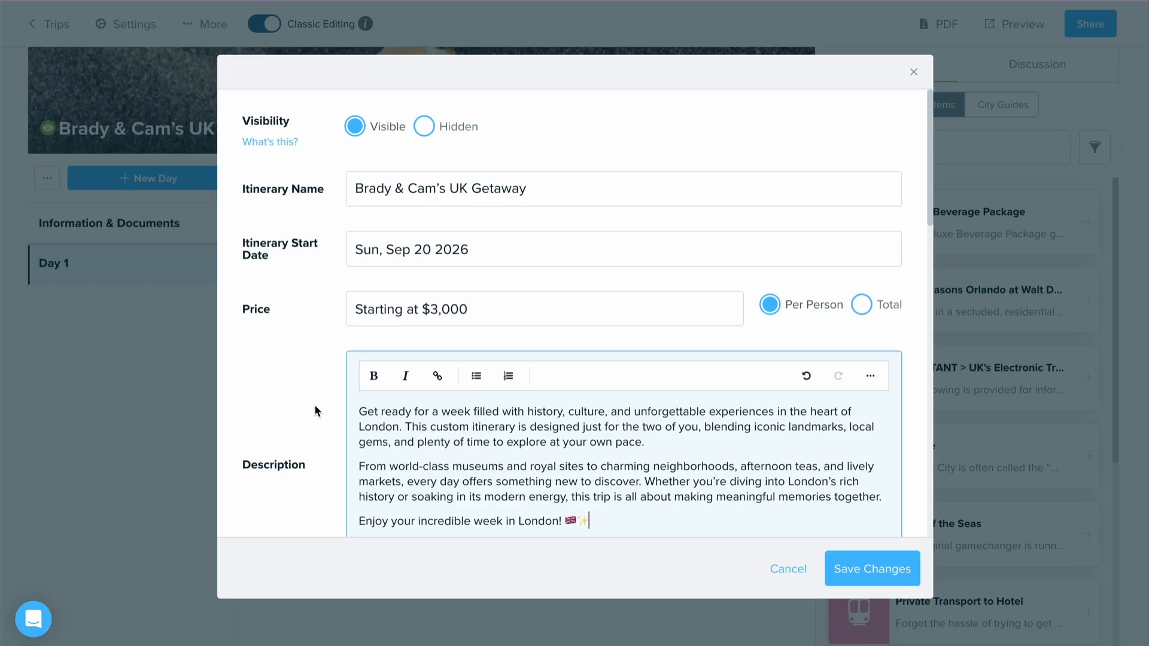
pyautogui.scroll(-1, 317, 411)
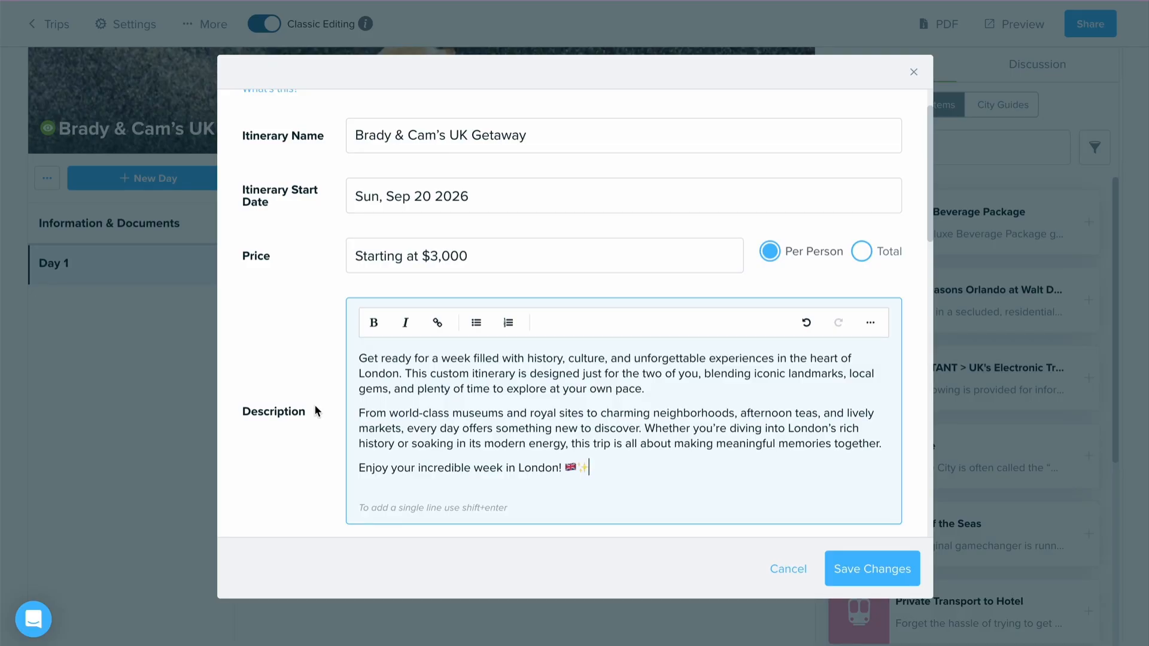
# - Check the description editor's link and extra formatting options, and save the itinerary settings
pyautogui.click(435, 331)
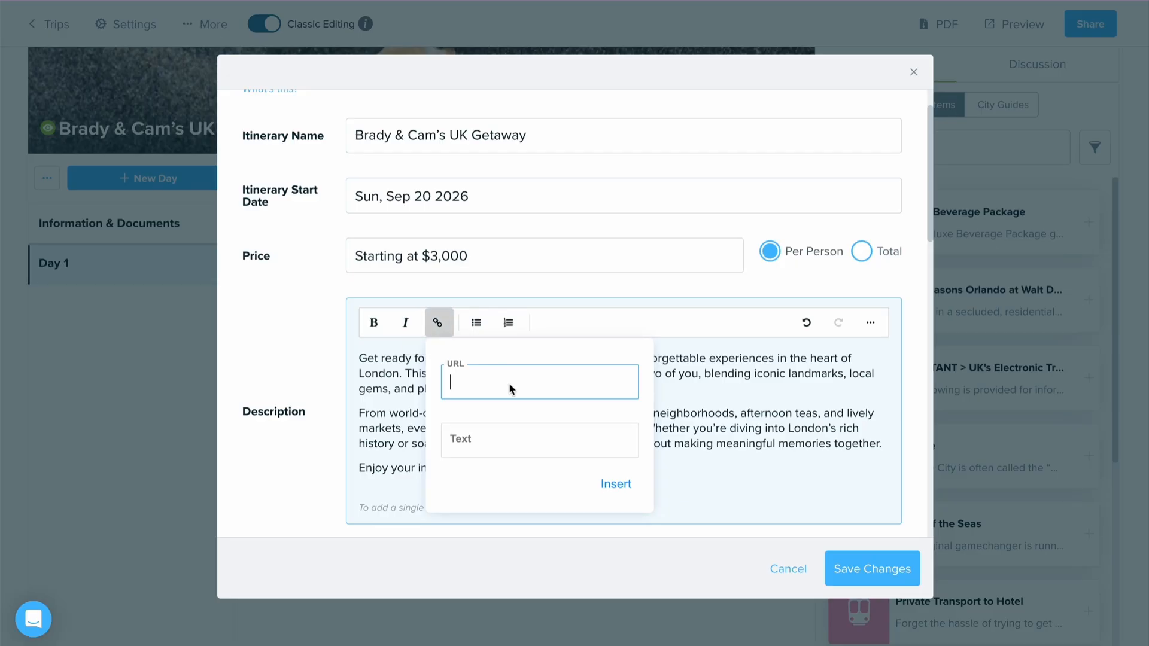
pyautogui.click(711, 393)
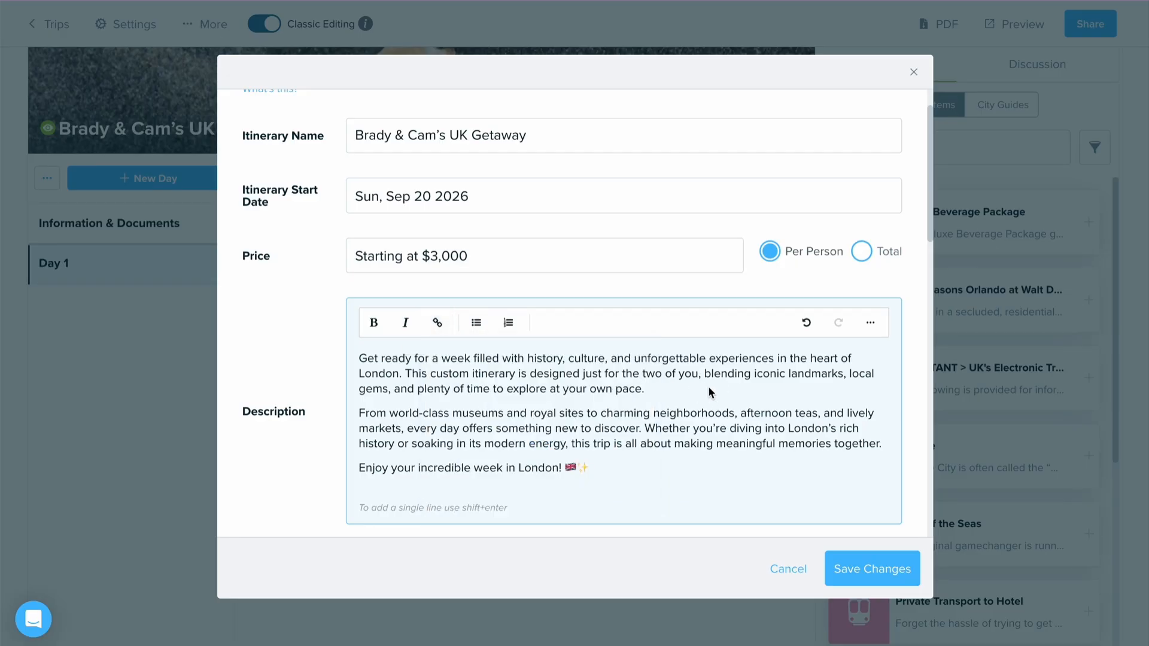
pyautogui.click(868, 323)
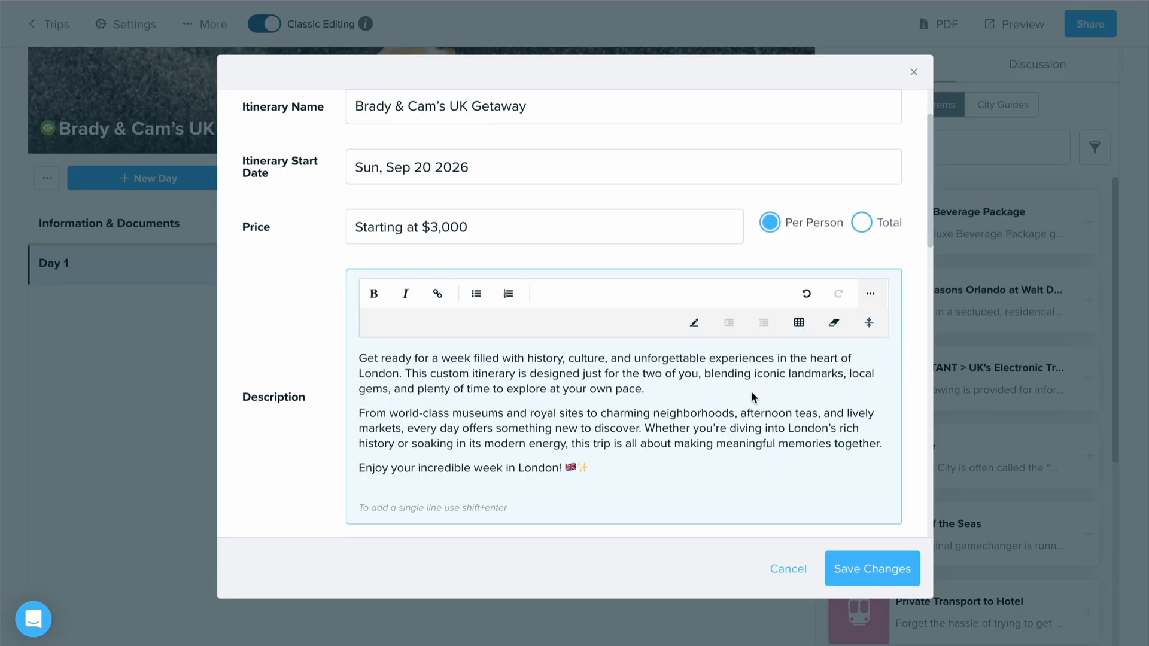
pyautogui.click(903, 568)
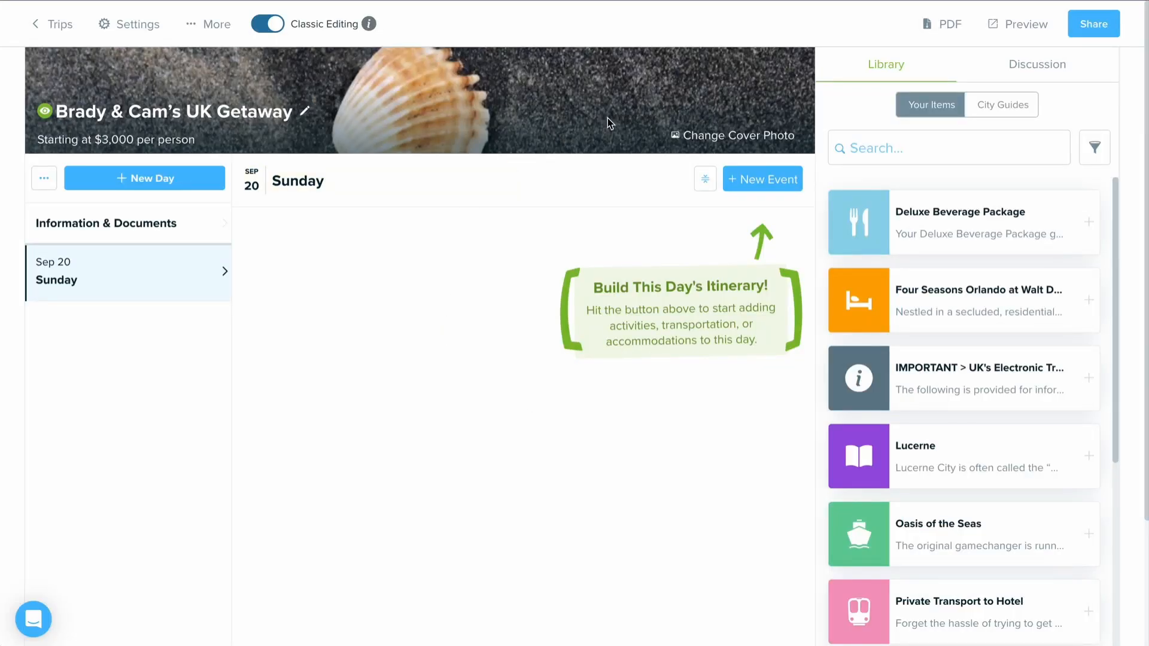
# - Open the cover photo picker and examine its search, upload, website and copied-image sources
pyautogui.click(718, 138)
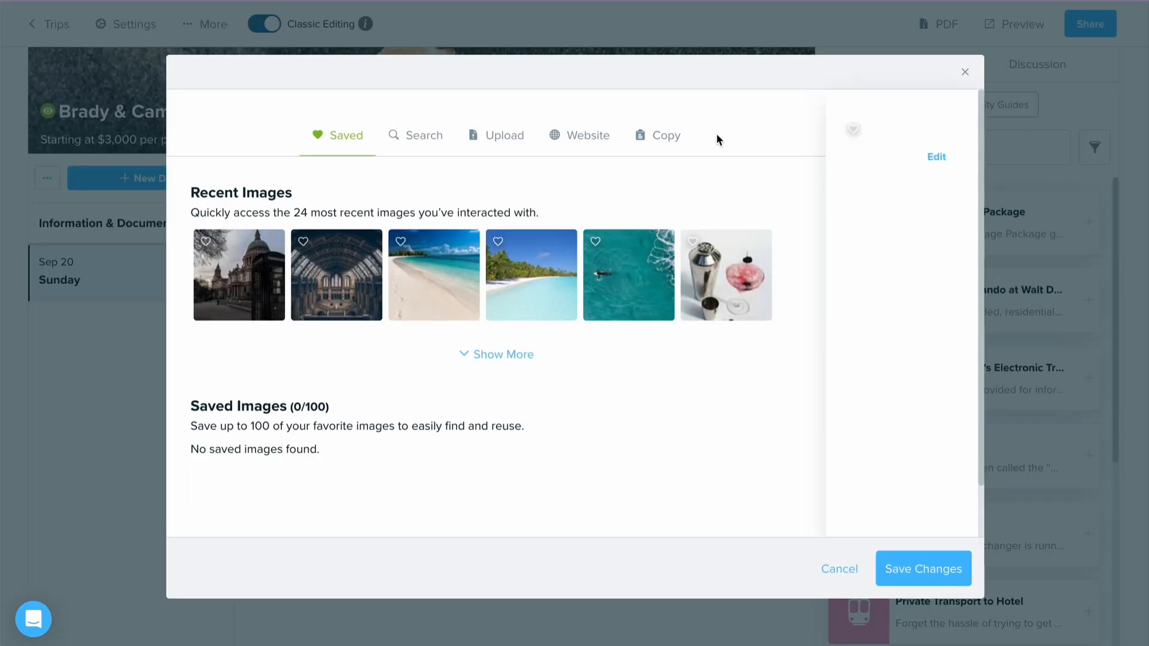
pyautogui.click(418, 134)
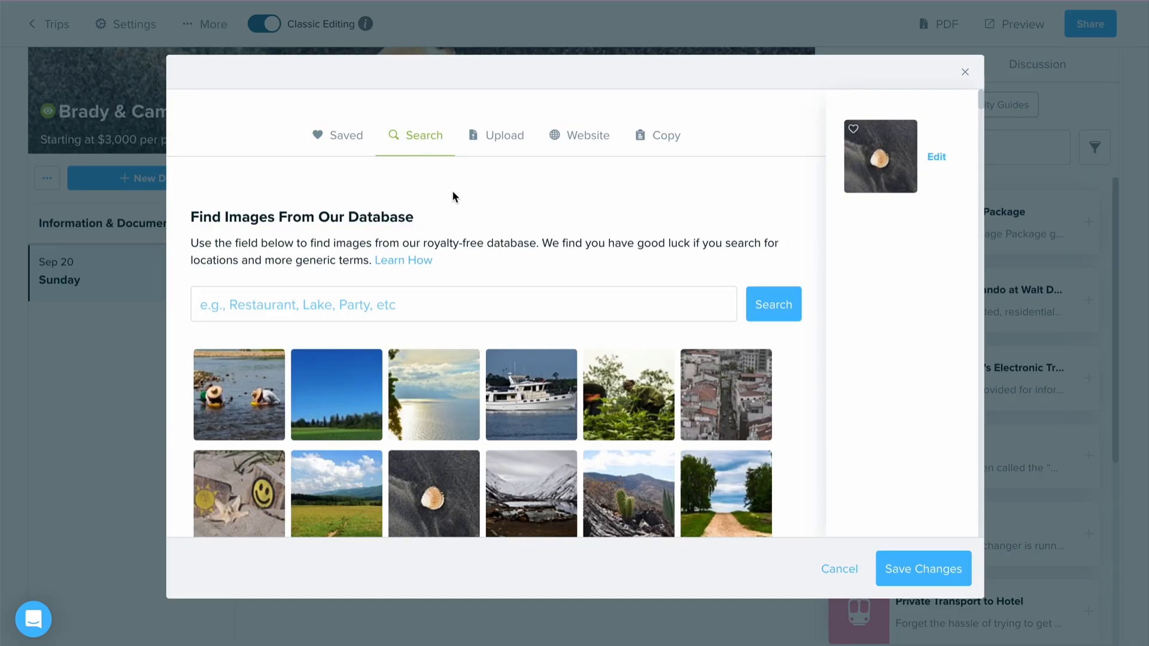
pyautogui.click(489, 137)
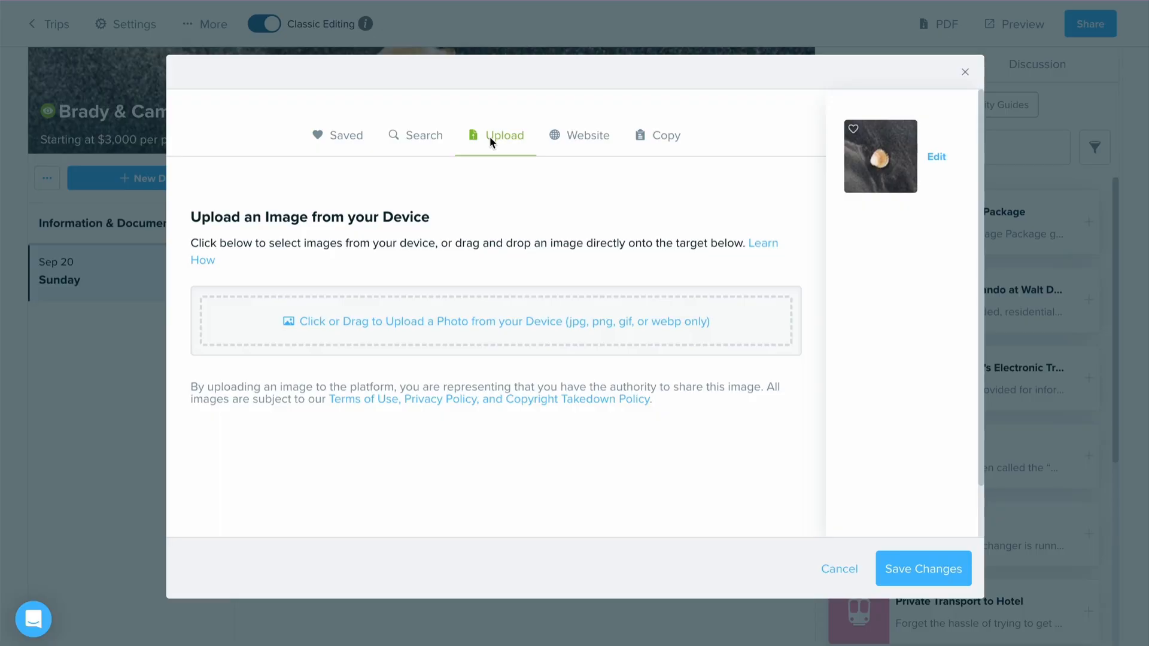
pyautogui.click(574, 136)
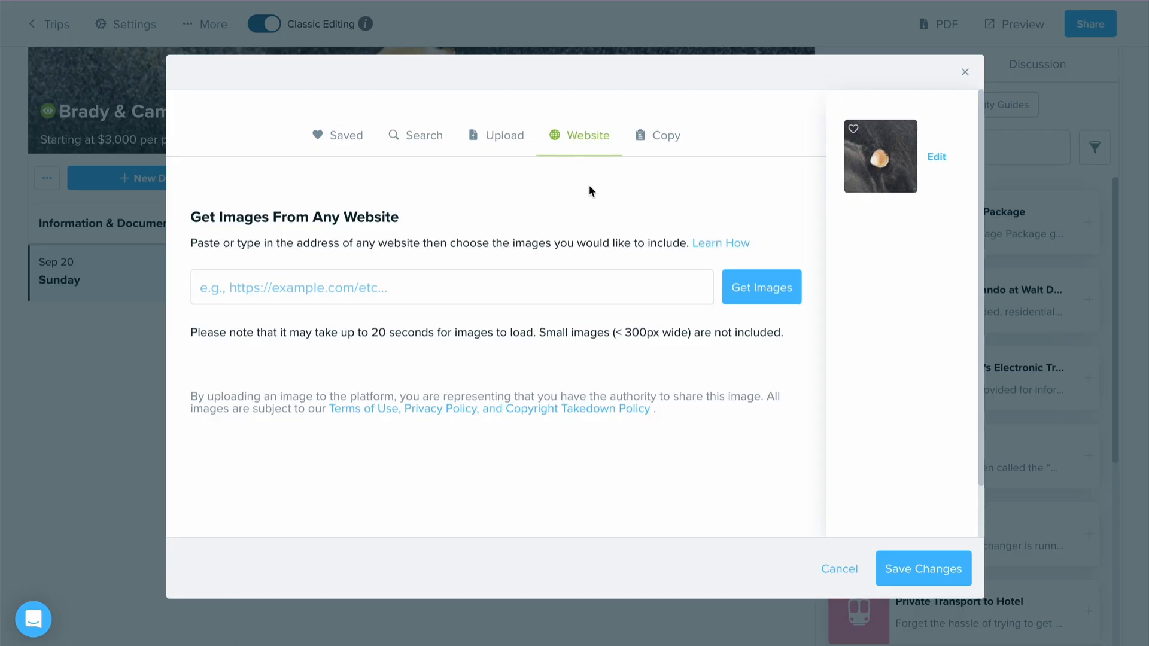
pyautogui.click(348, 289)
pyautogui.click(662, 137)
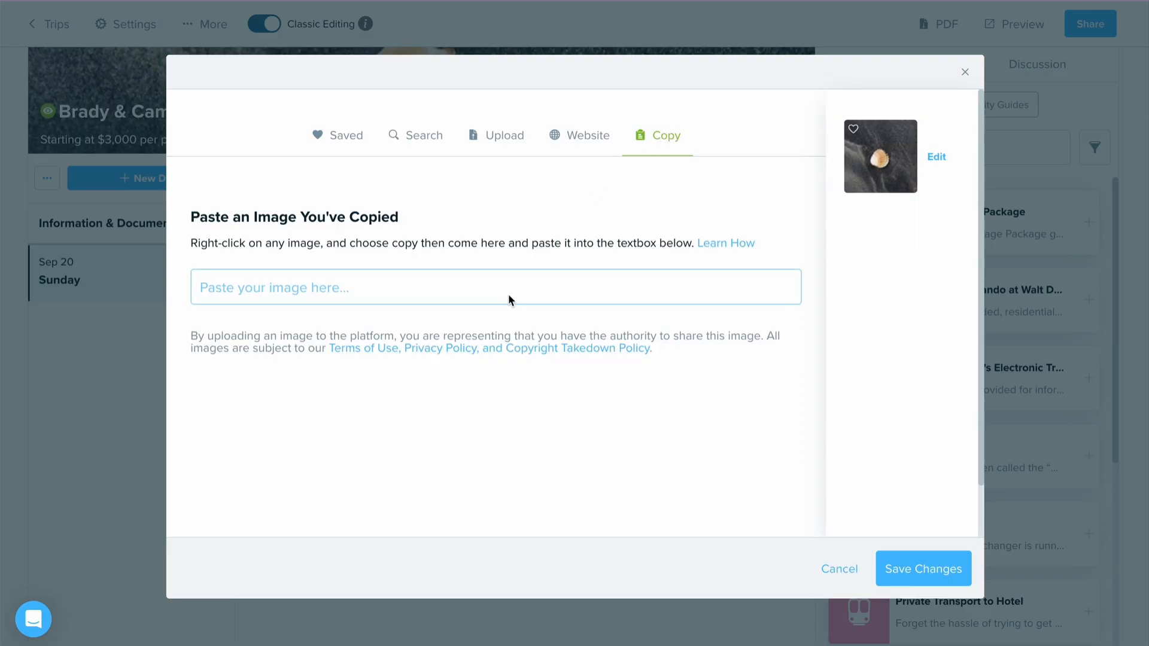
# - Search the image database for London and save the arched museum hall interior as the itinerary's cover photo
pyautogui.click(418, 138)
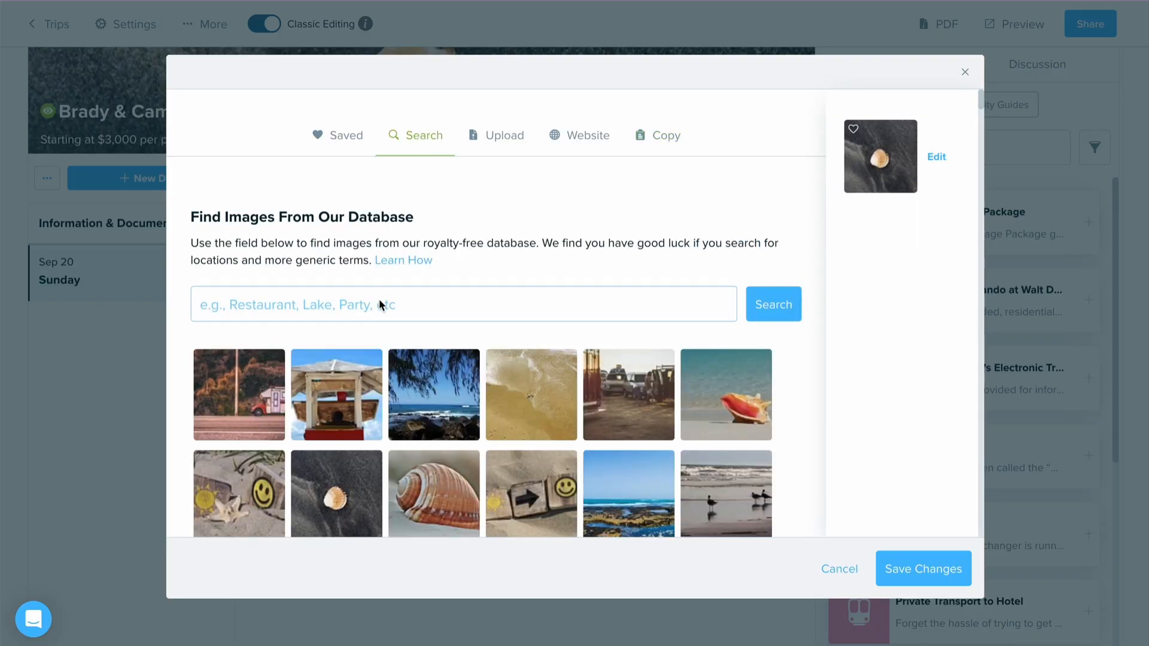
pyautogui.click(375, 310)
pyautogui.write('London')
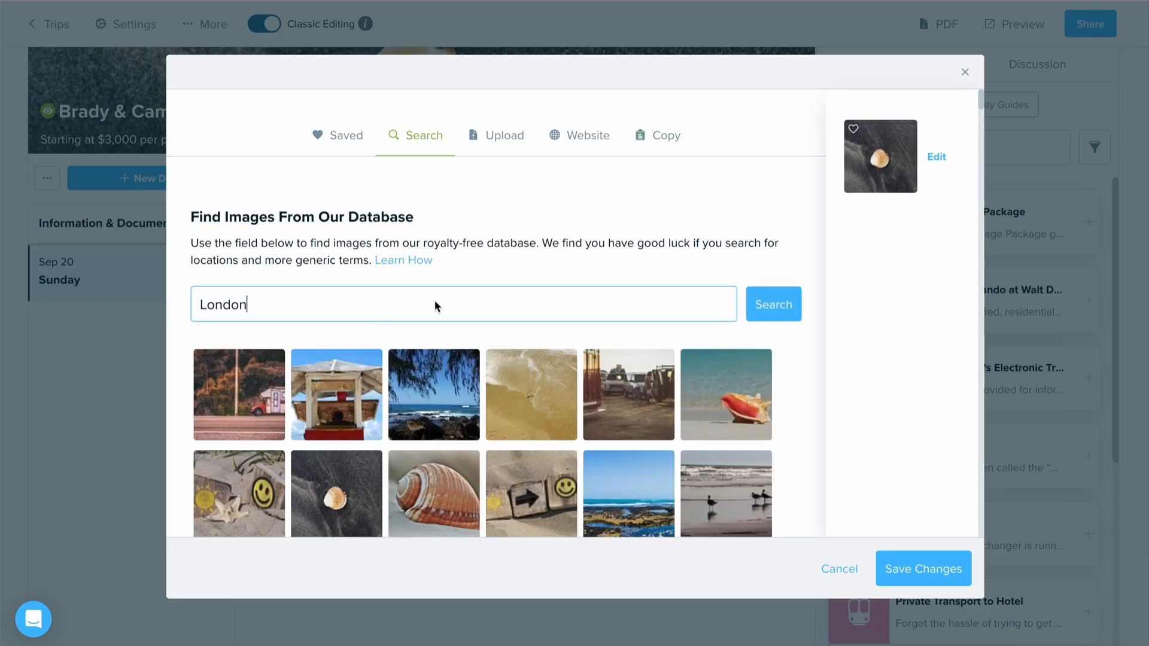
pyautogui.click(780, 310)
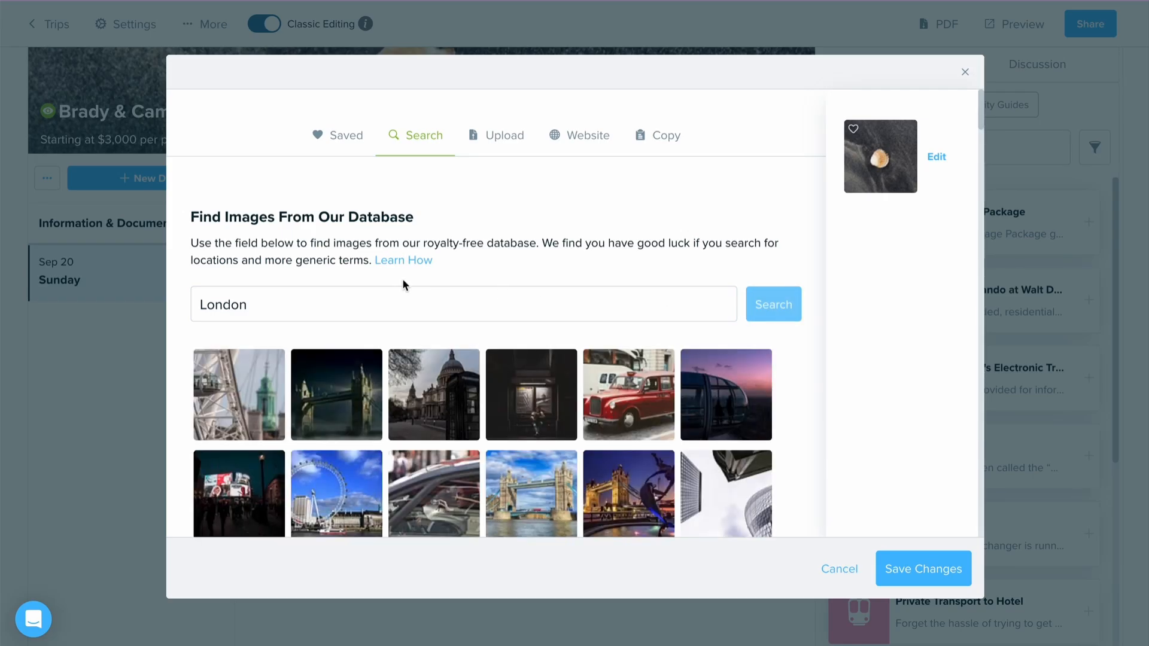
pyautogui.scroll(-1, 403, 282)
pyautogui.scroll(-5, 403, 280)
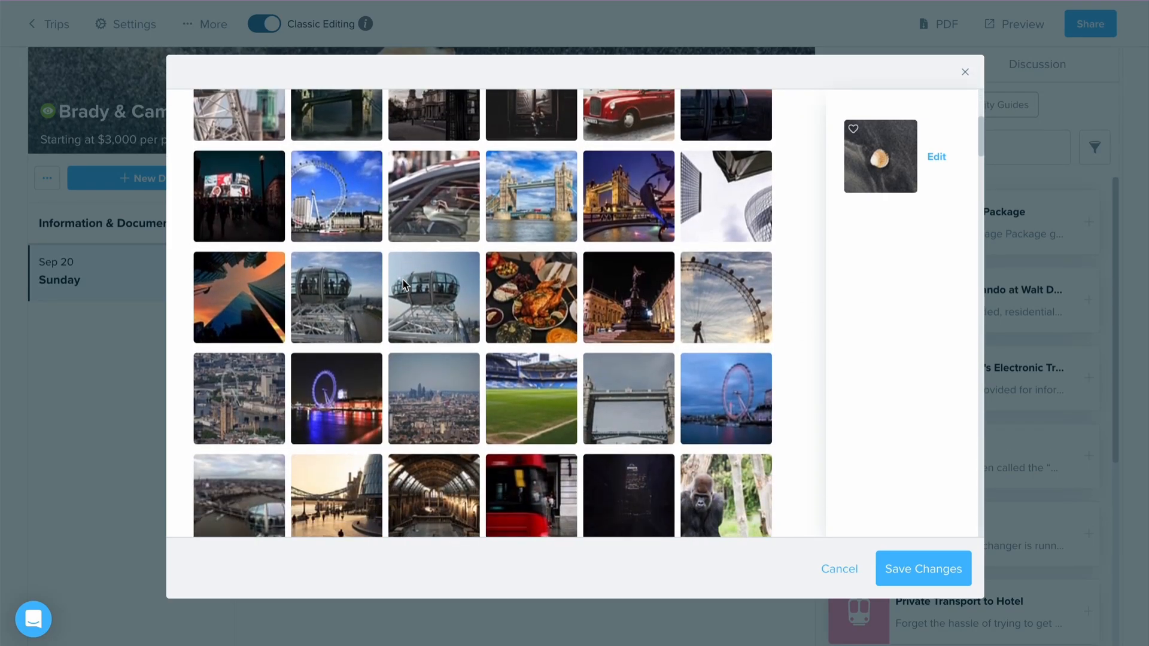
pyautogui.scroll(-2, 403, 279)
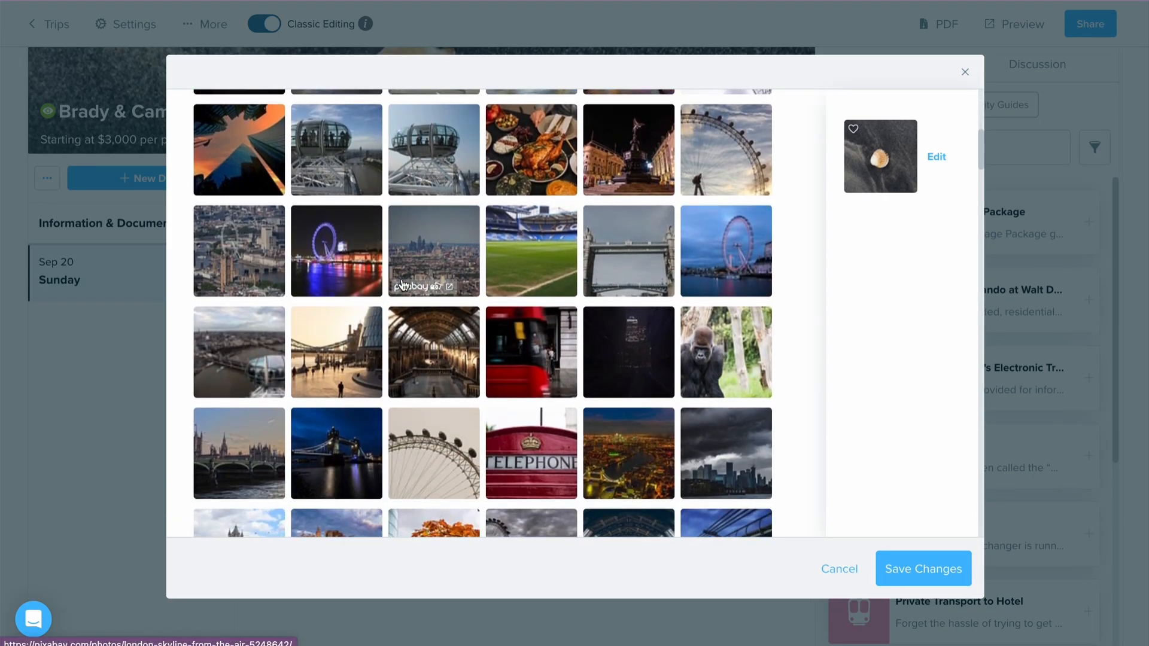
pyautogui.click(428, 317)
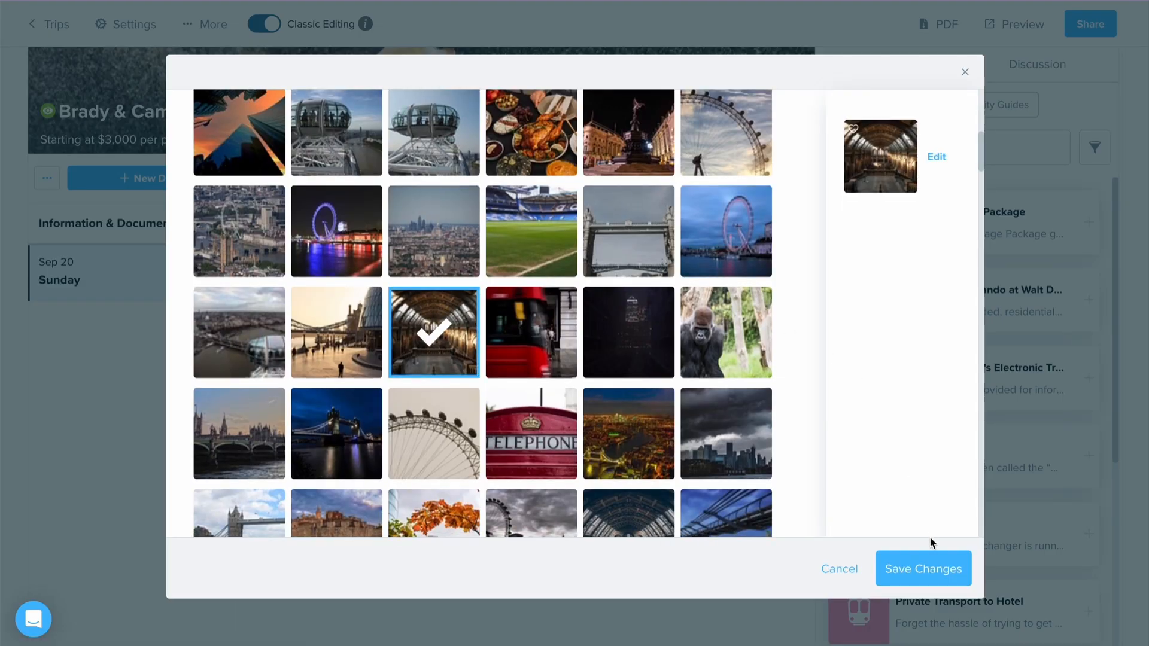
pyautogui.click(924, 572)
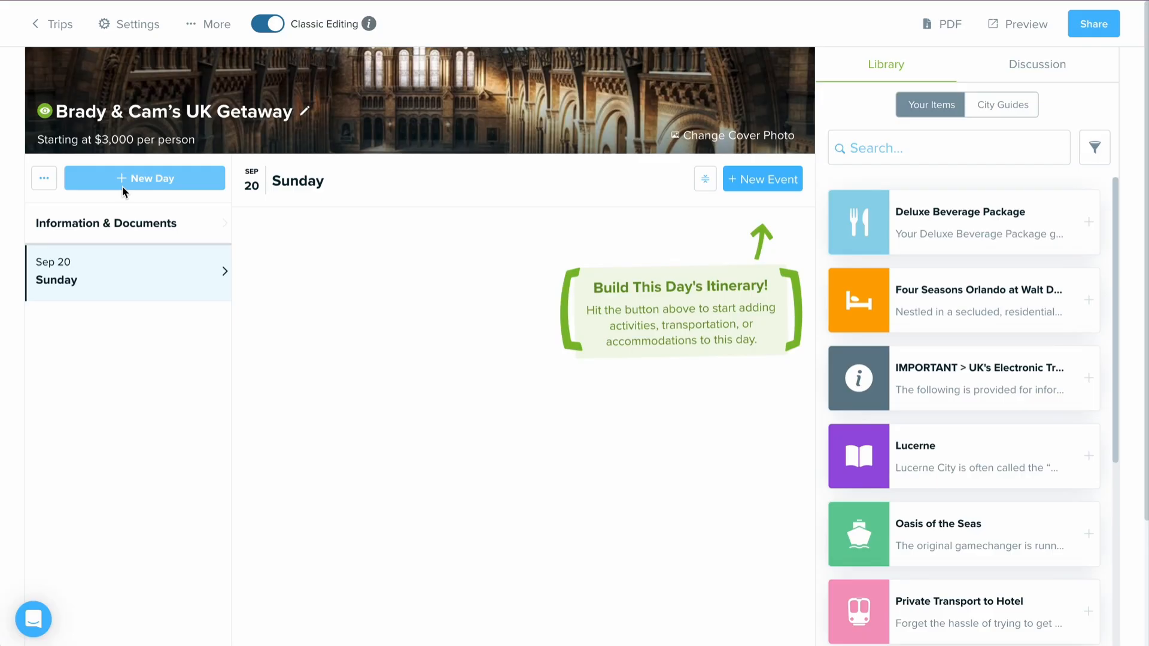
# - Open the Information & Documents section and examine the additional options for importing, adding info sections and saving the itinerary
pyautogui.click(63, 225)
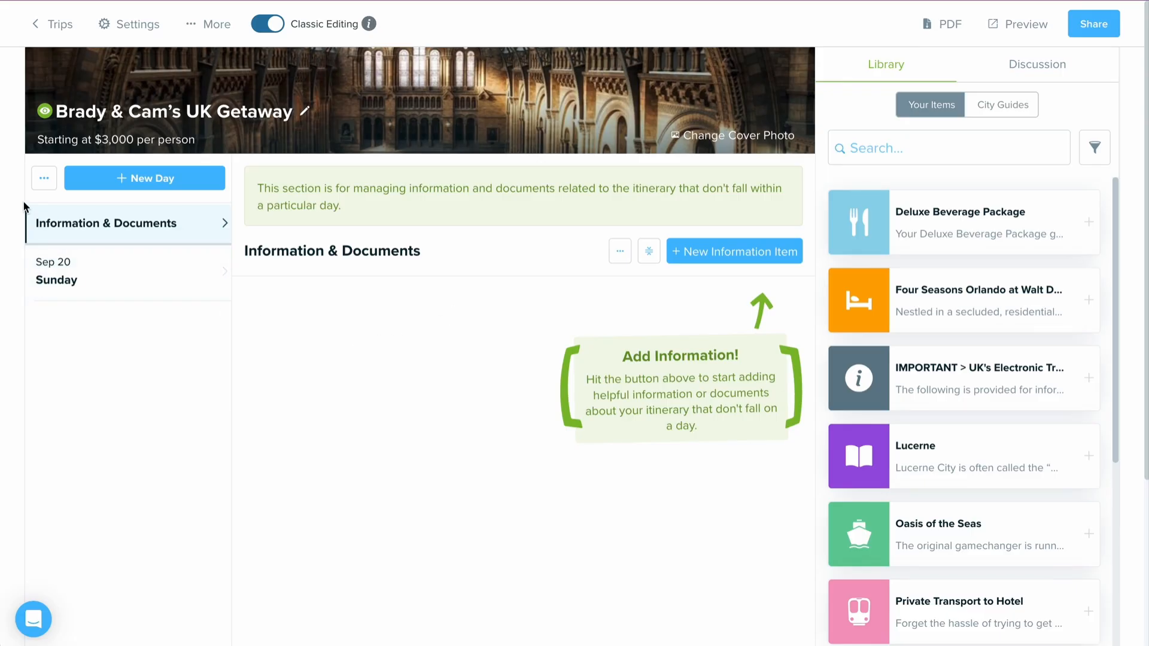
pyautogui.click(44, 179)
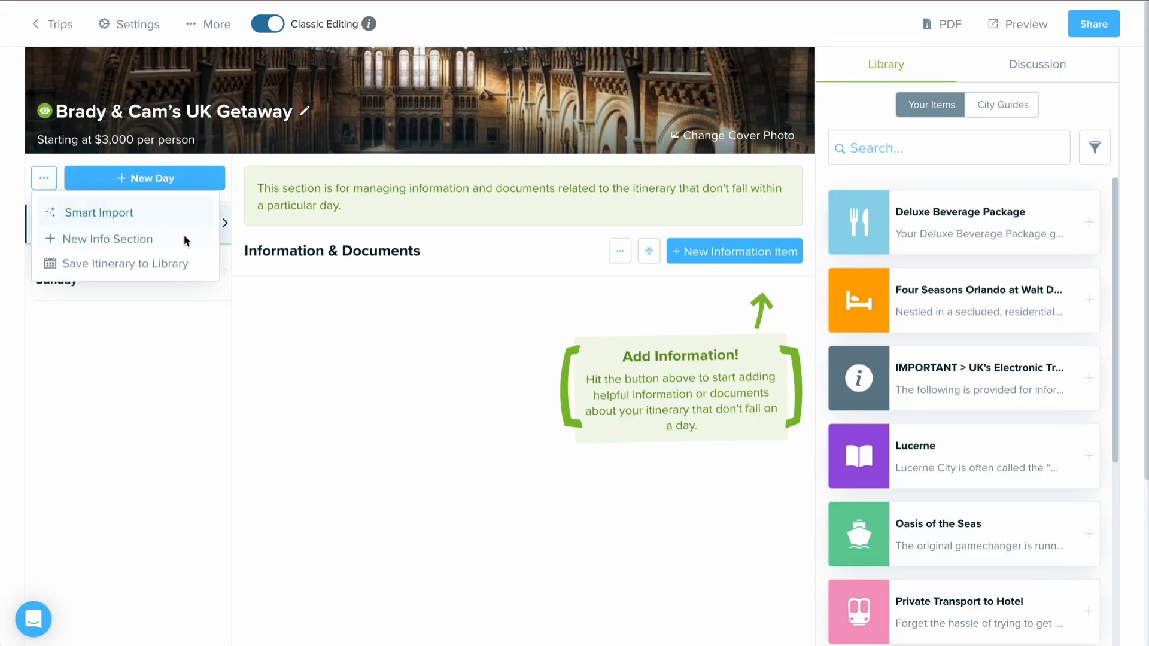
pyautogui.click(350, 311)
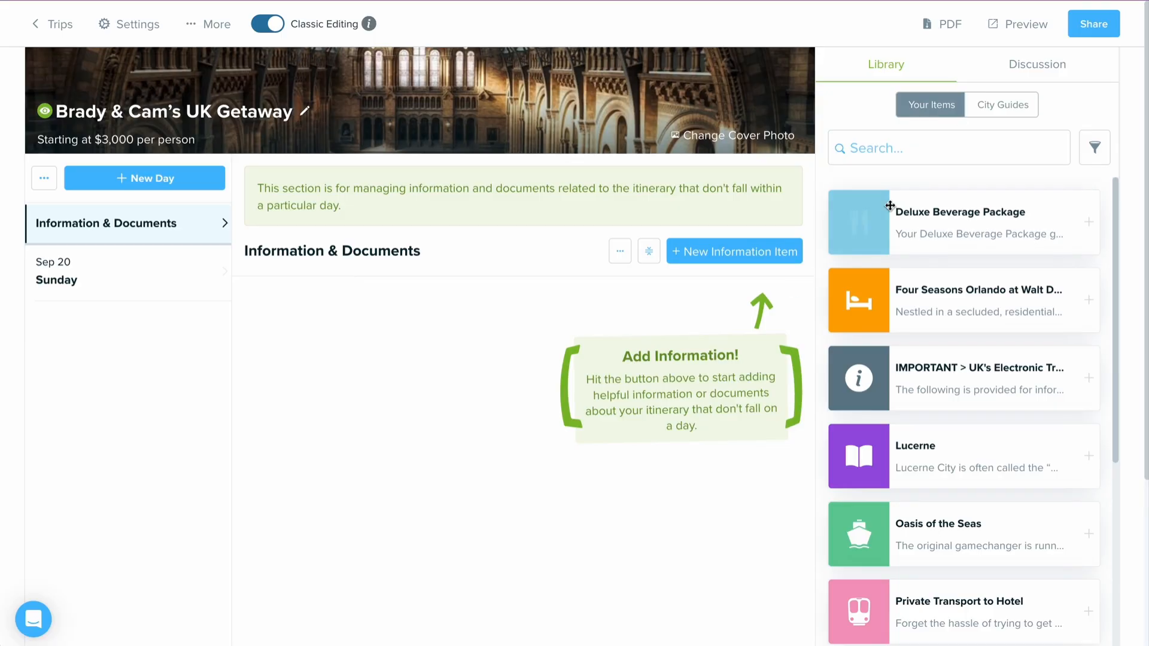
# - Preview the main itinerary in the desktop view and review its cover, price and description
pyautogui.click(1015, 33)
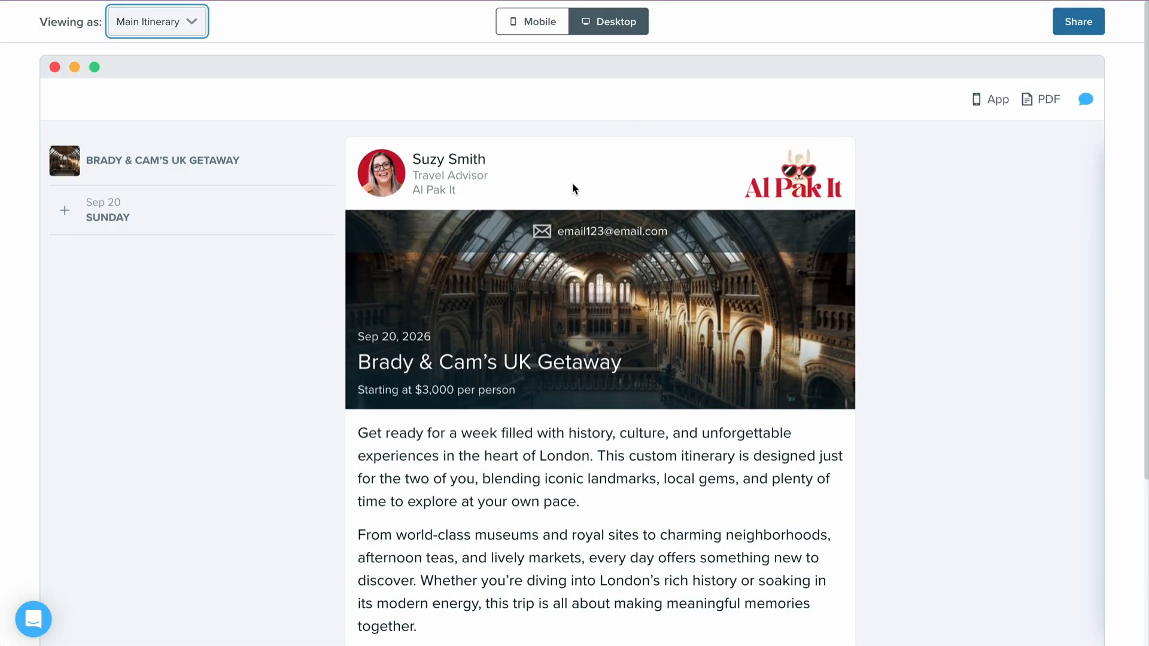
pyautogui.scroll(-2, 649, 179)
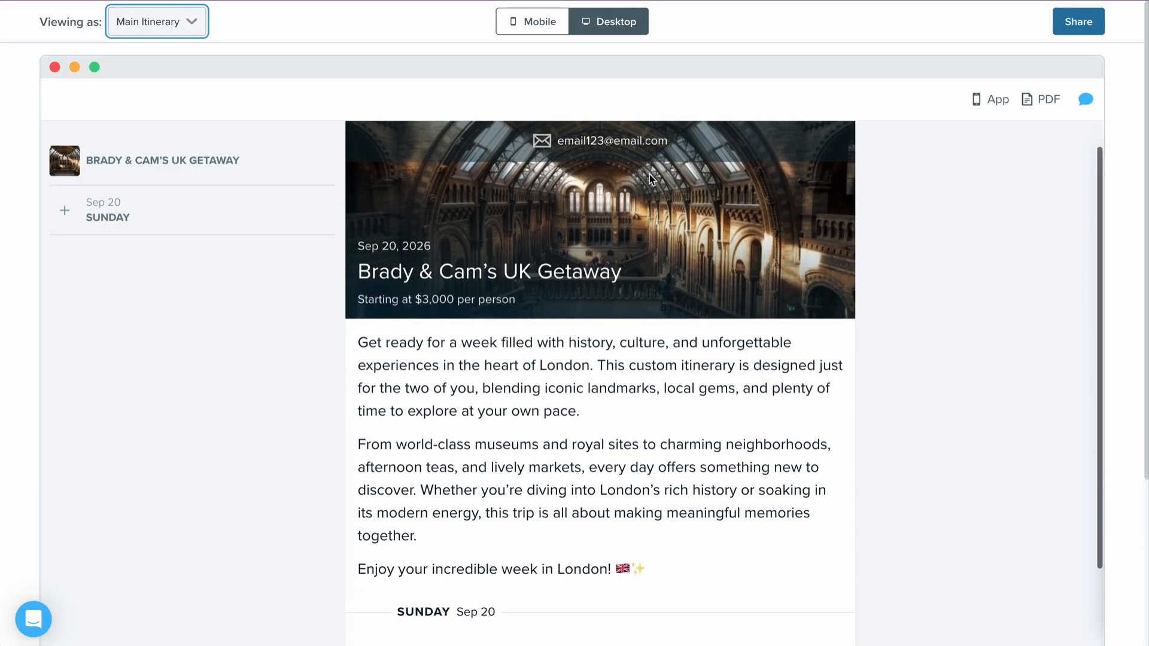
# - Review the previewed itinerary from its advisor header down to the September 20 plans, and return to the itinerary editor
pyautogui.scroll(-1, 426, 360)
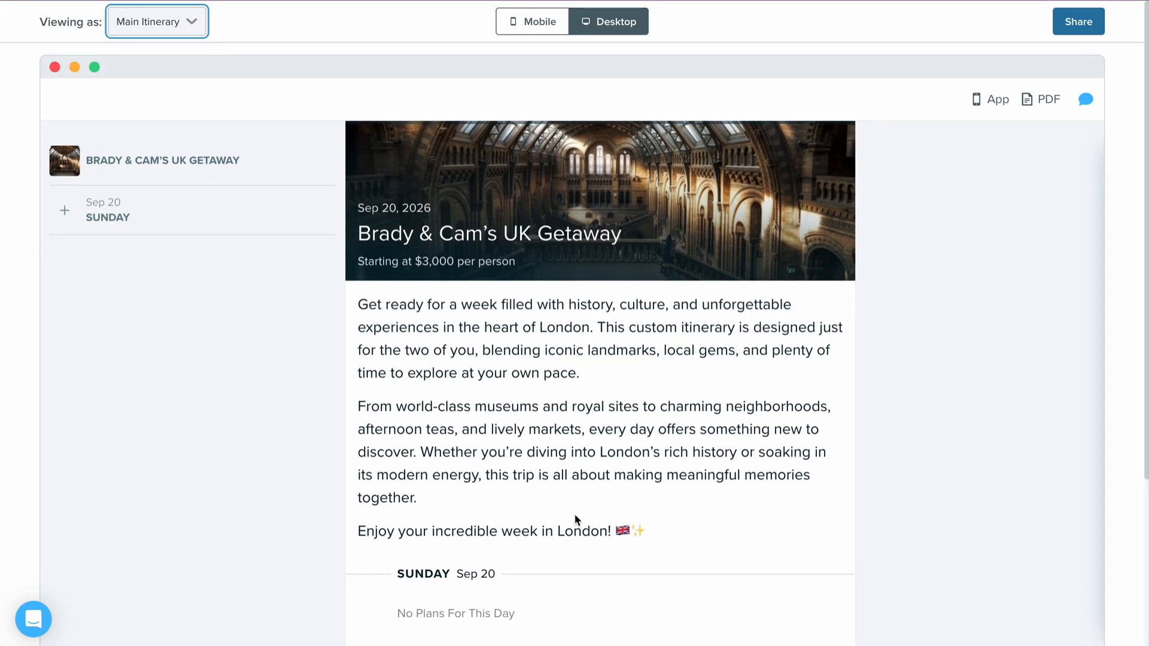
pyautogui.scroll(1, 576, 518)
pyautogui.scroll(4, 576, 519)
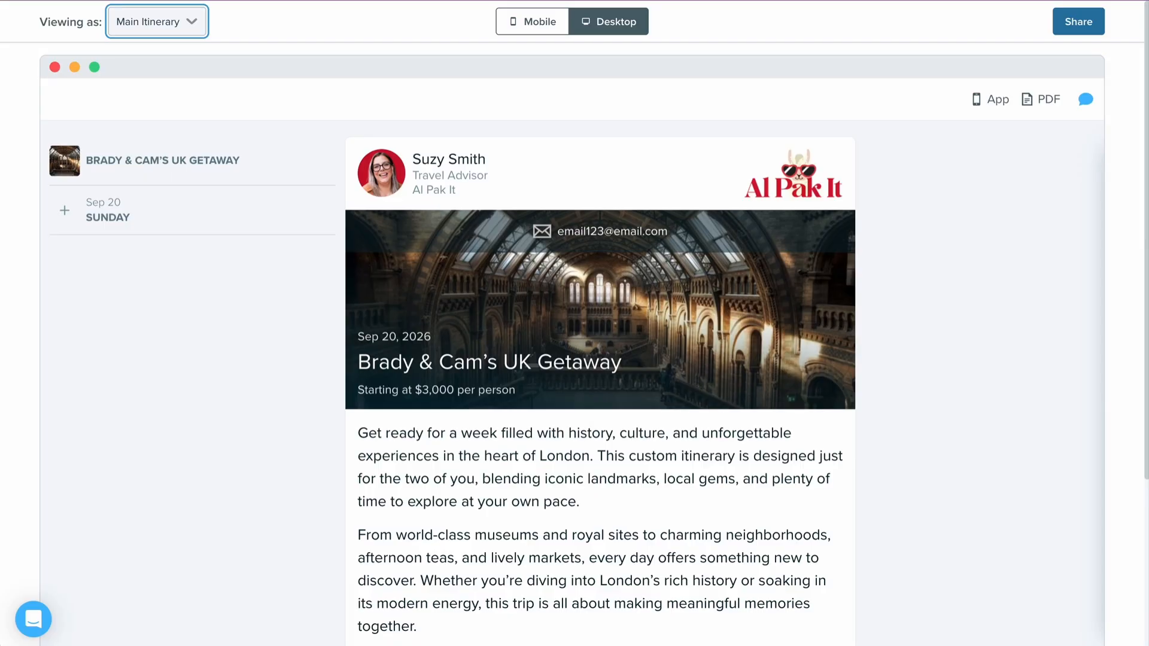
pyautogui.hotkey('ctrl', 'w')
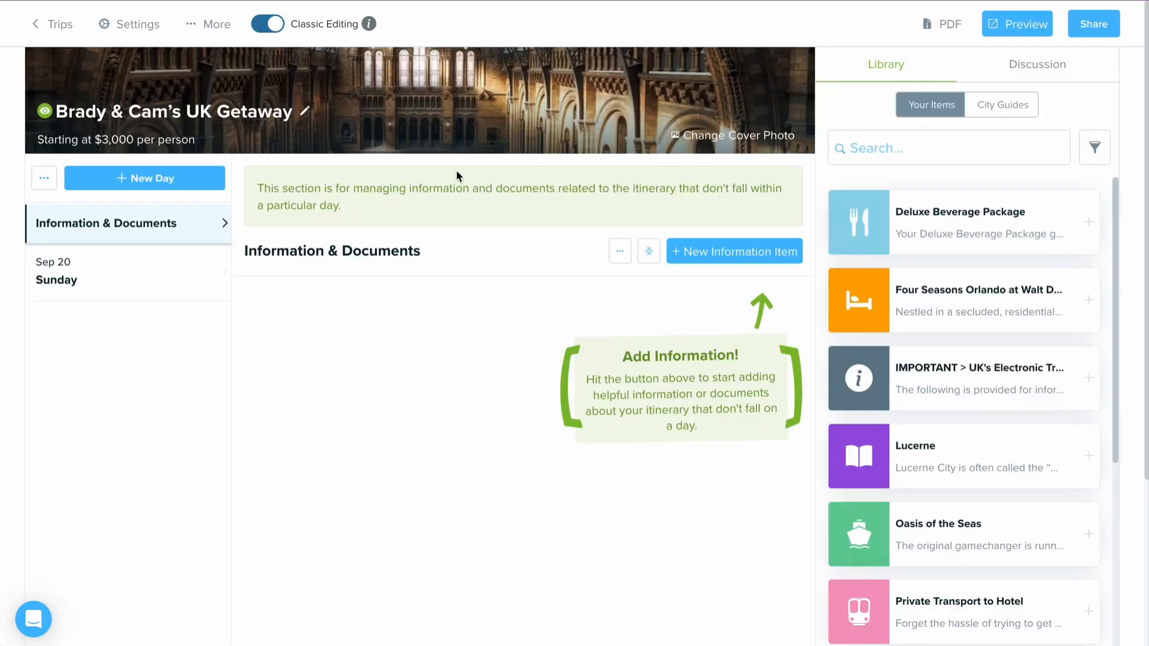
# - Open the Sunday, Sep 20 day and examine the new event types and the Smart Import options without importing anything
pyautogui.click(184, 266)
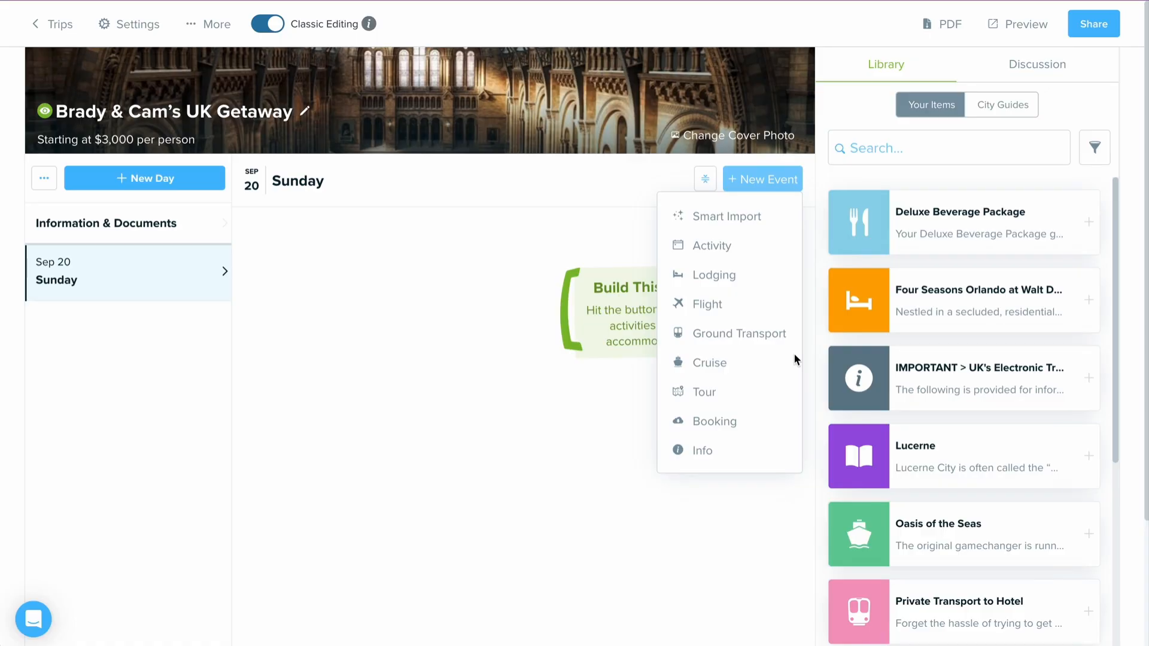
pyautogui.click(788, 228)
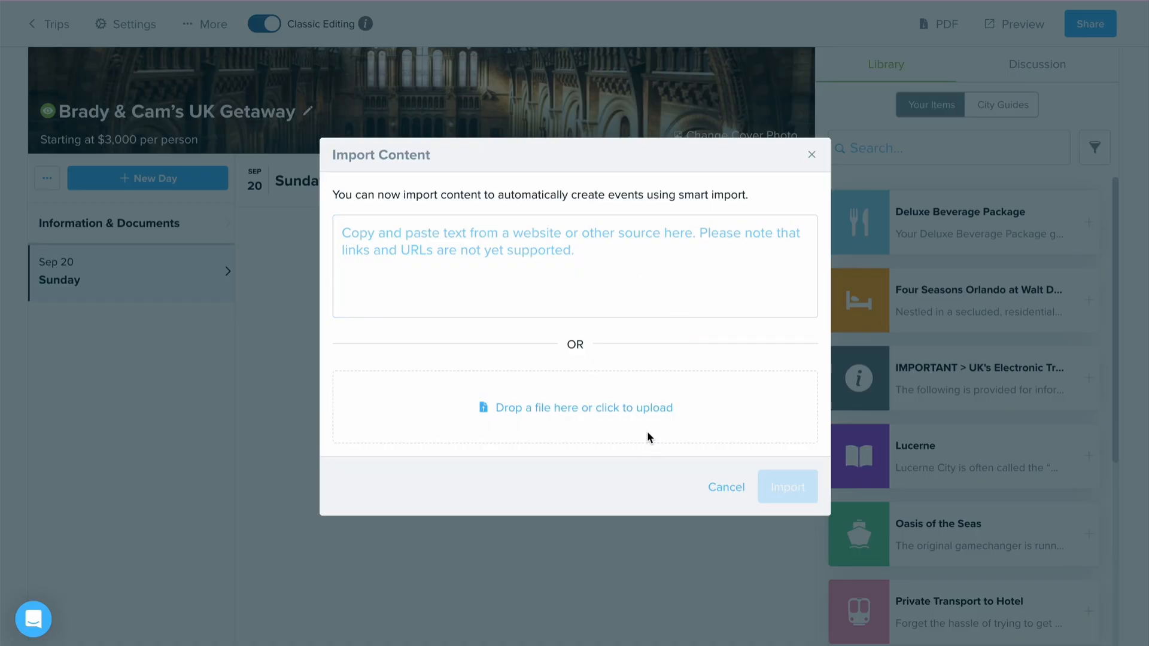
pyautogui.click(811, 154)
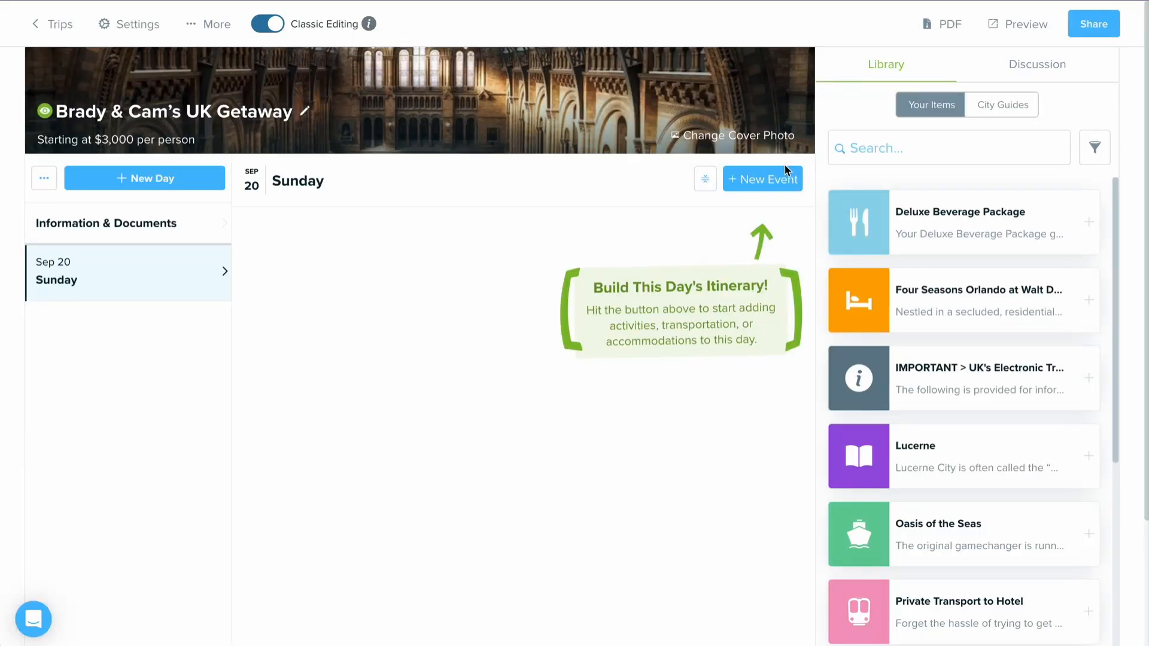
# - Add an activity titled "Travel Insurance" to Sep 20, with notes recommending coverage for sickness abroad, trip cancellation and other unforeseen reasons
pyautogui.click(787, 179)
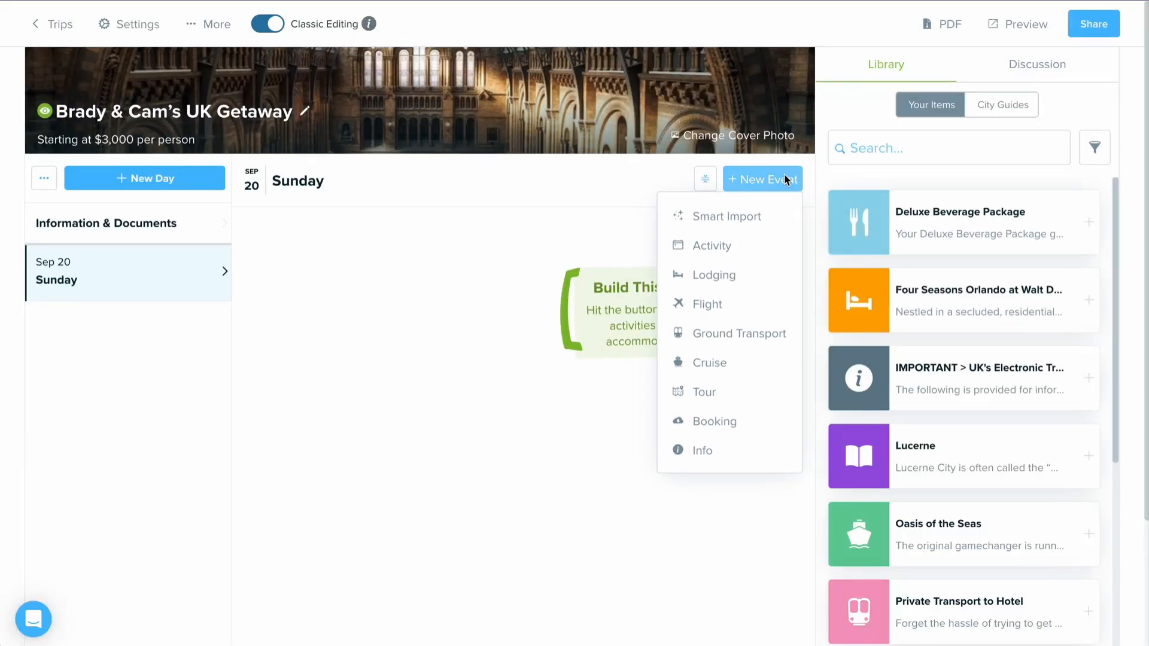
pyautogui.click(784, 246)
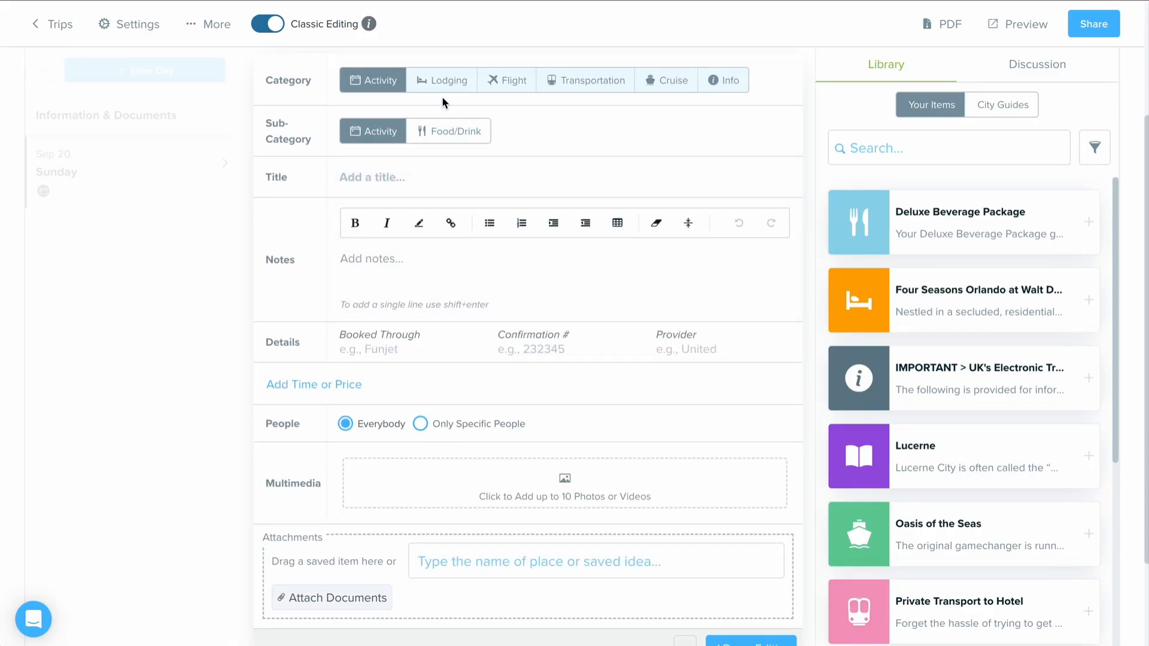
pyautogui.click(394, 177)
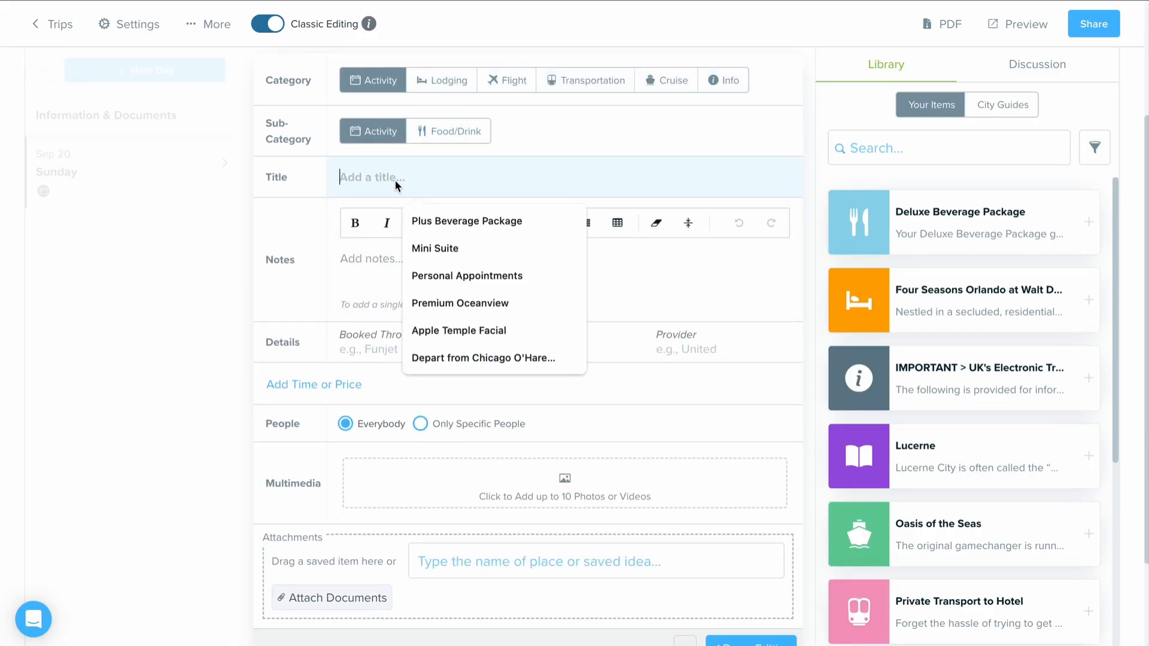
pyautogui.write('Travel Insurance')
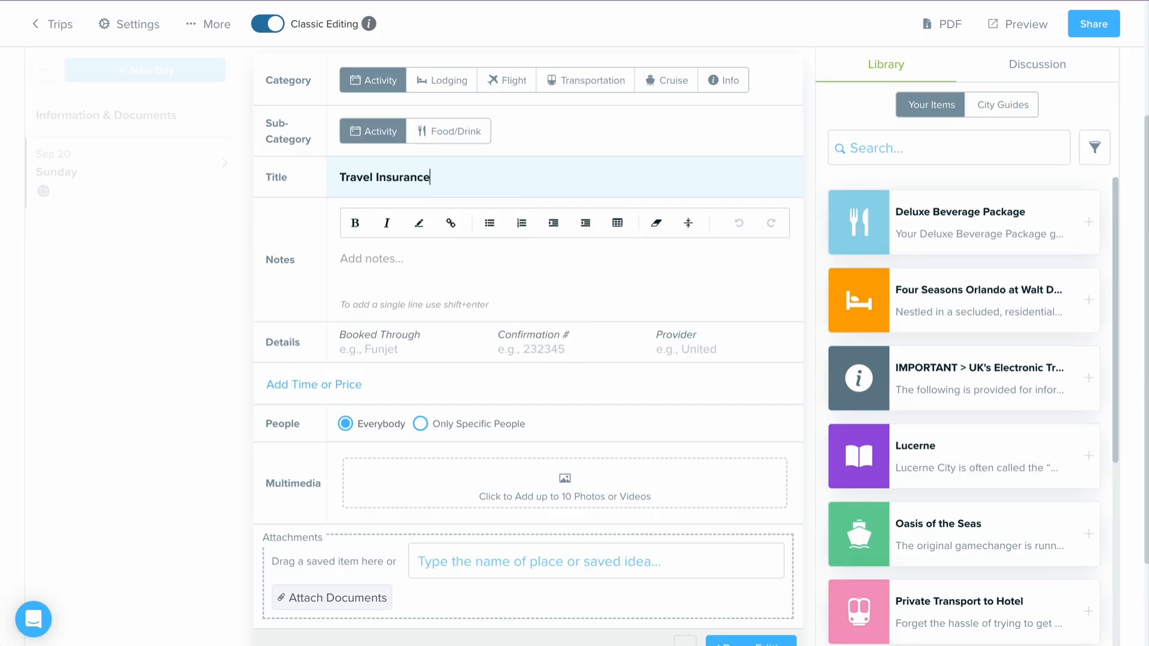
pyautogui.click(457, 278)
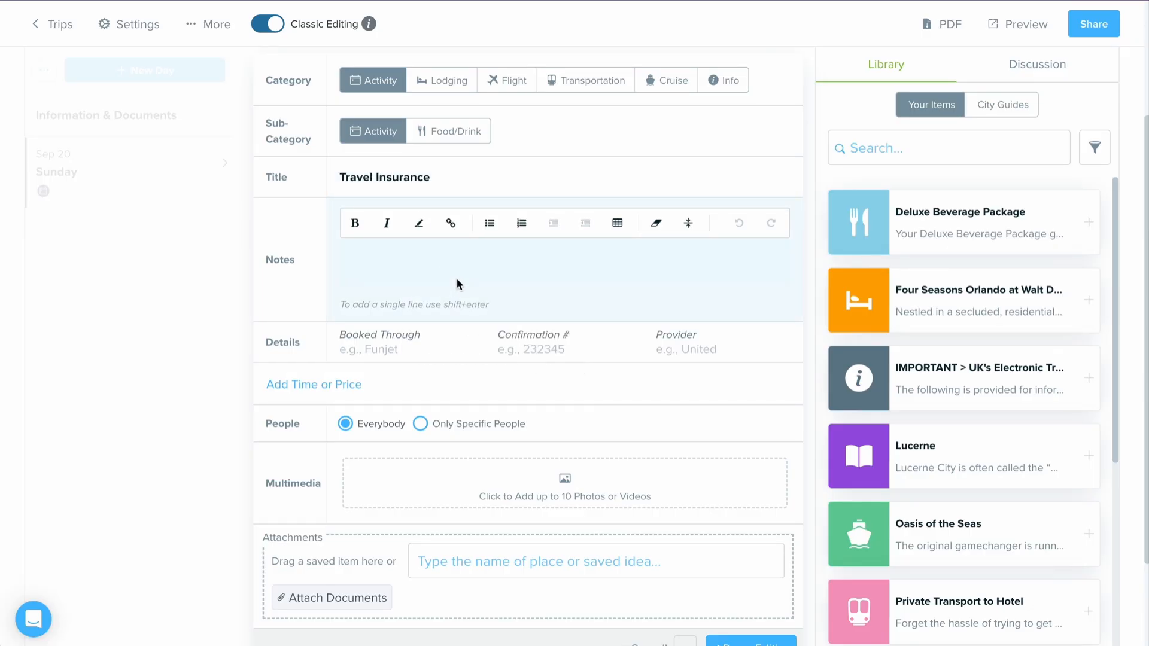
pyautogui.write('Travel insurance is a key item I recommend all of my travelers, especially those who are booking many components on their own. This helps protect what you’ve put into the trip if you get sick while abroad, end up having to cancel a portion (or all of your trip) for unseen reasons, and more.')
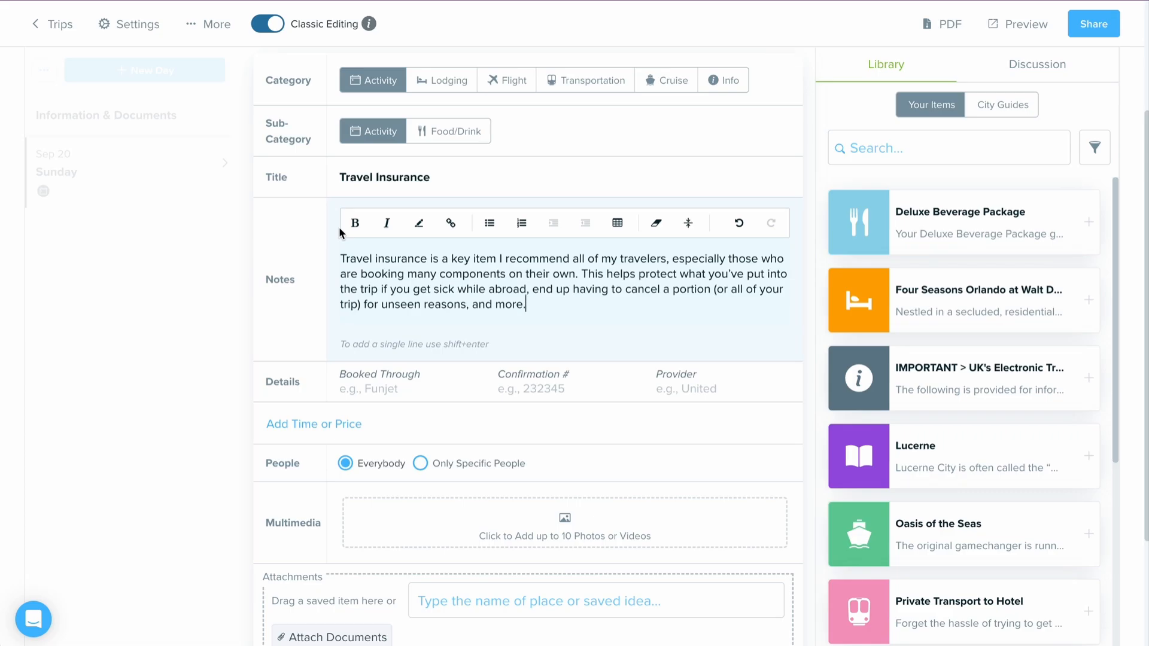
# - Add the time and price details to the Travel Insurance activity and set its price to 300.00 USD
pyautogui.scroll(-2, 339, 227)
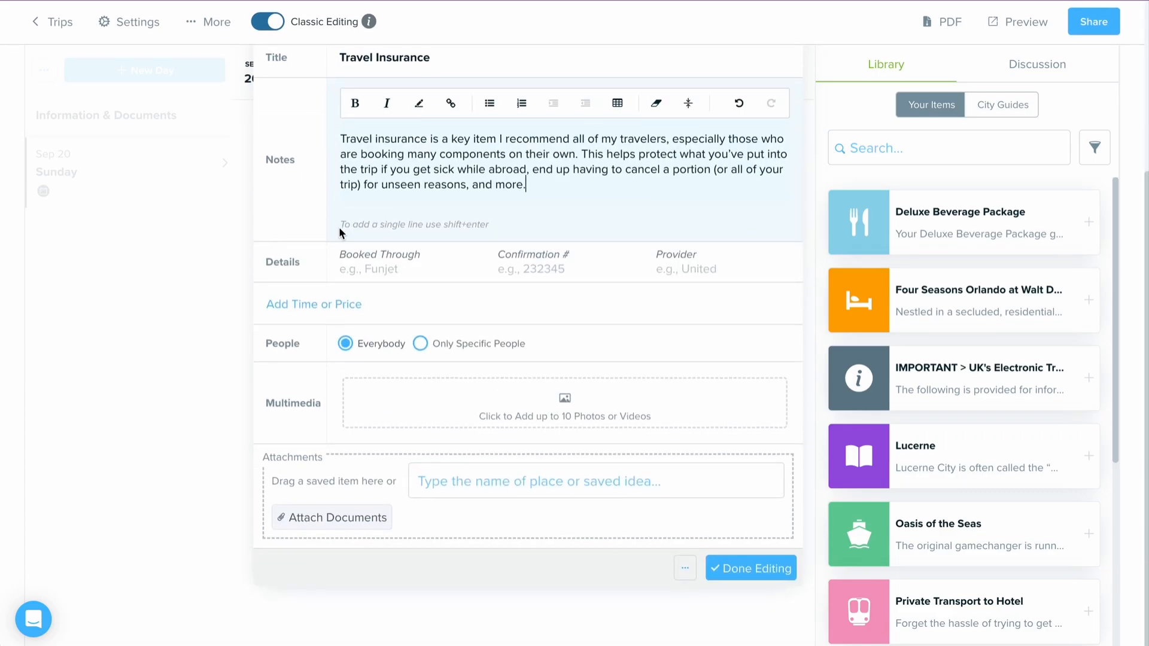
pyautogui.click(302, 307)
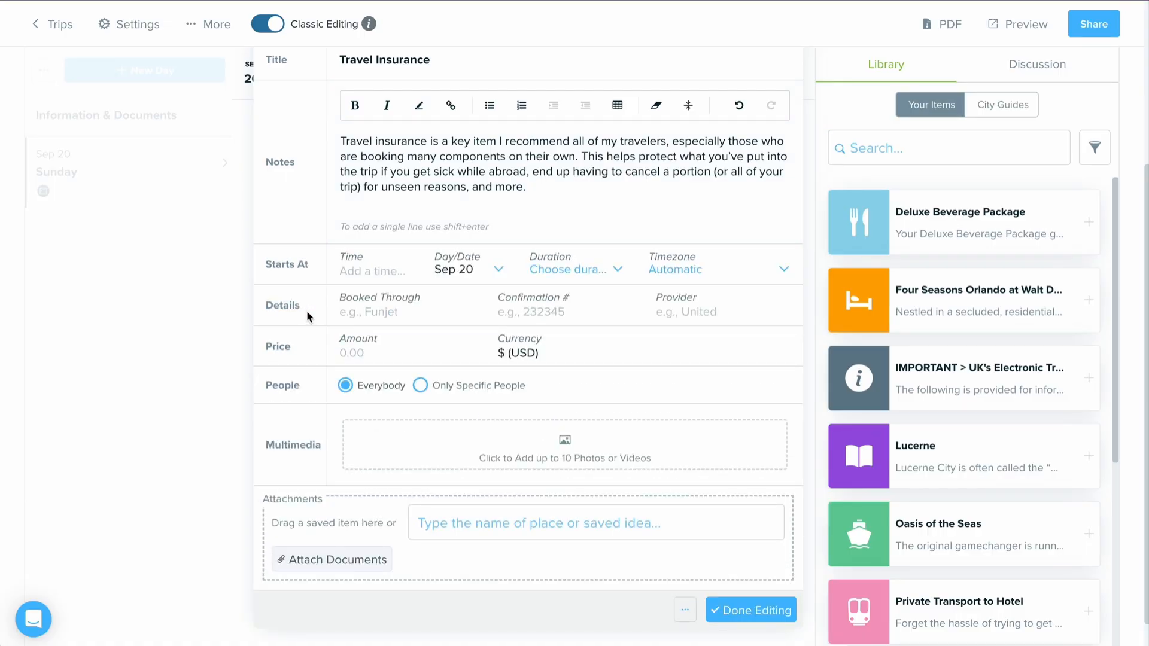
pyautogui.click(390, 359)
pyautogui.write('300.00')
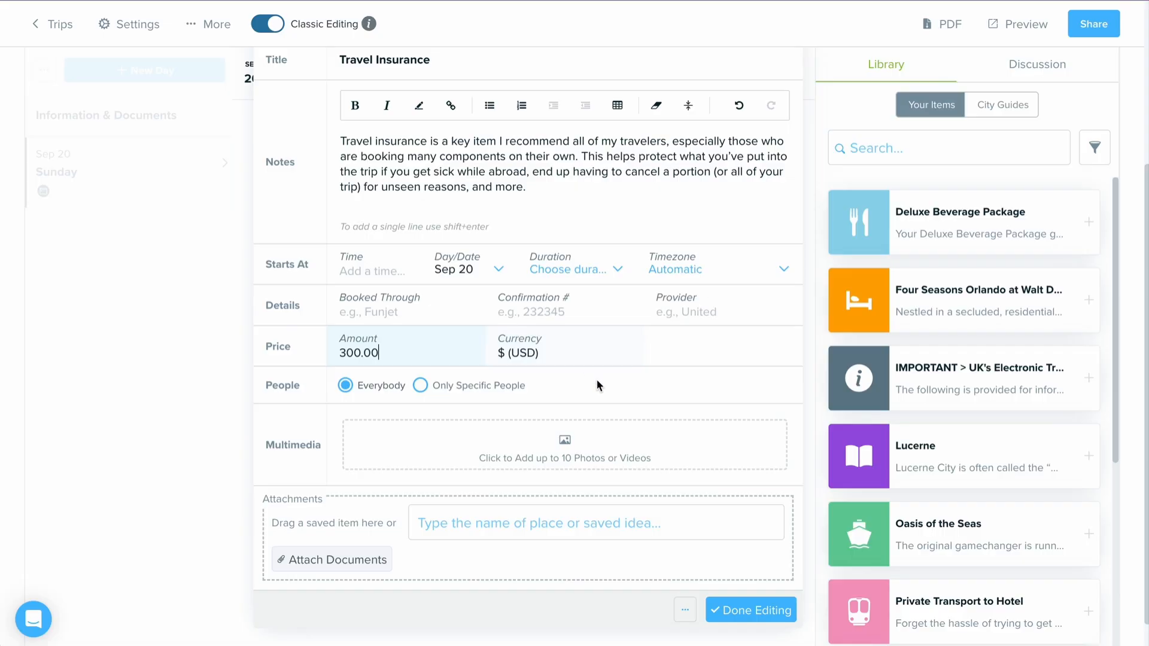
# - Examine the activity's photo sources and the option for embedding a web video, and close the media picker without adding anything
pyautogui.click(470, 459)
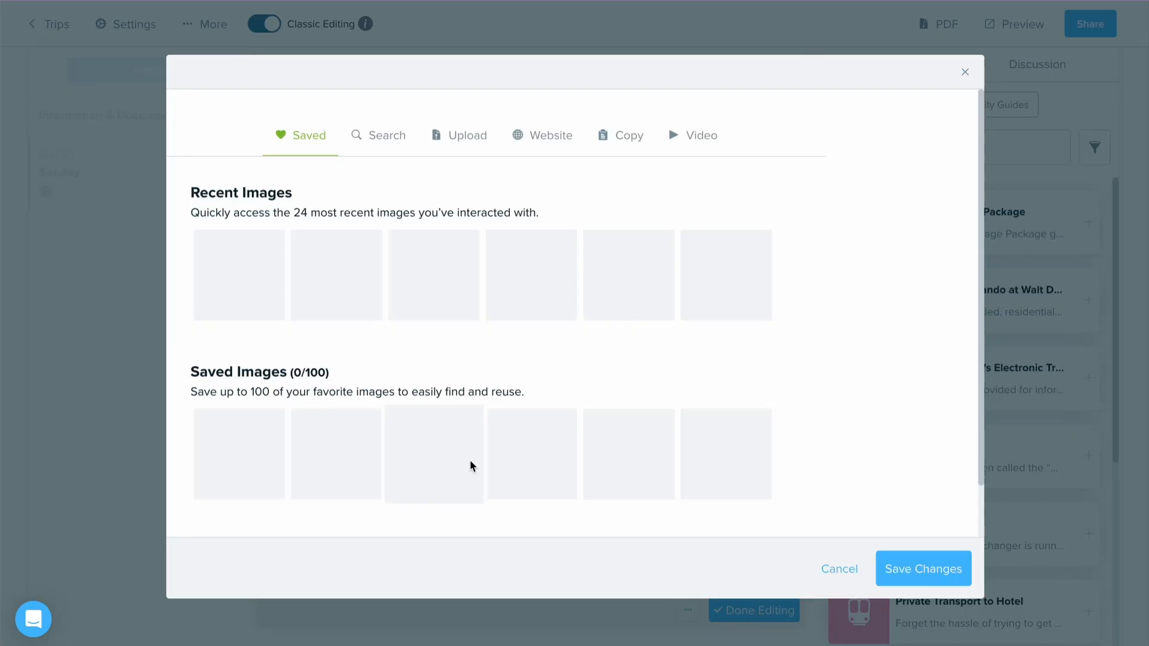
pyautogui.click(687, 140)
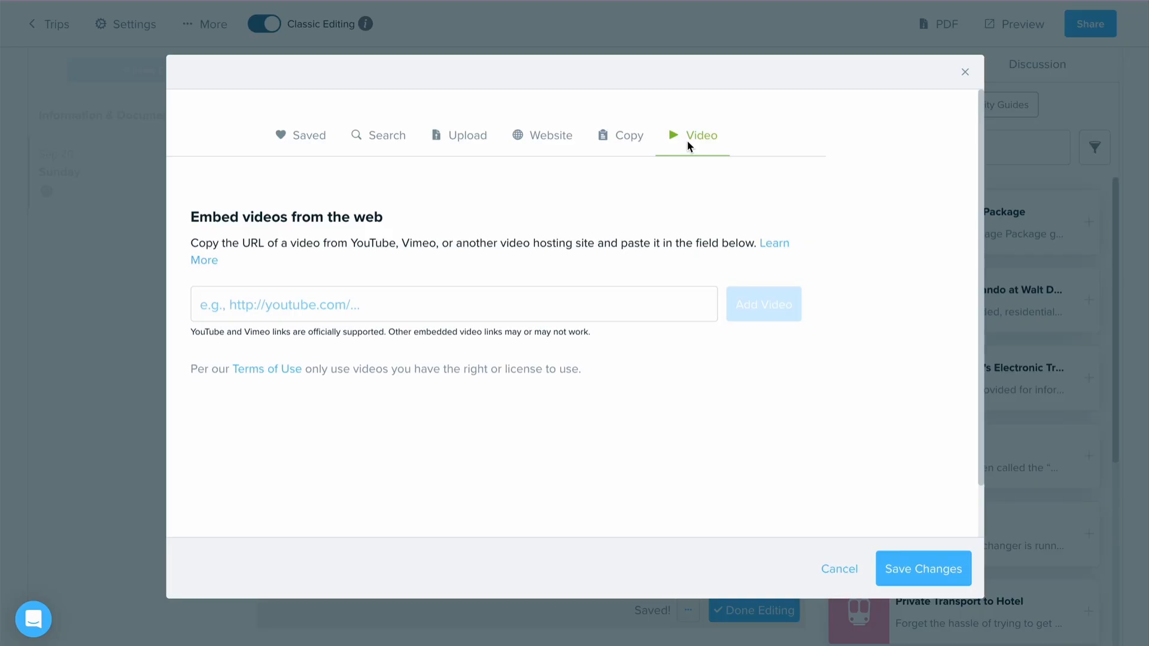
pyautogui.click(645, 302)
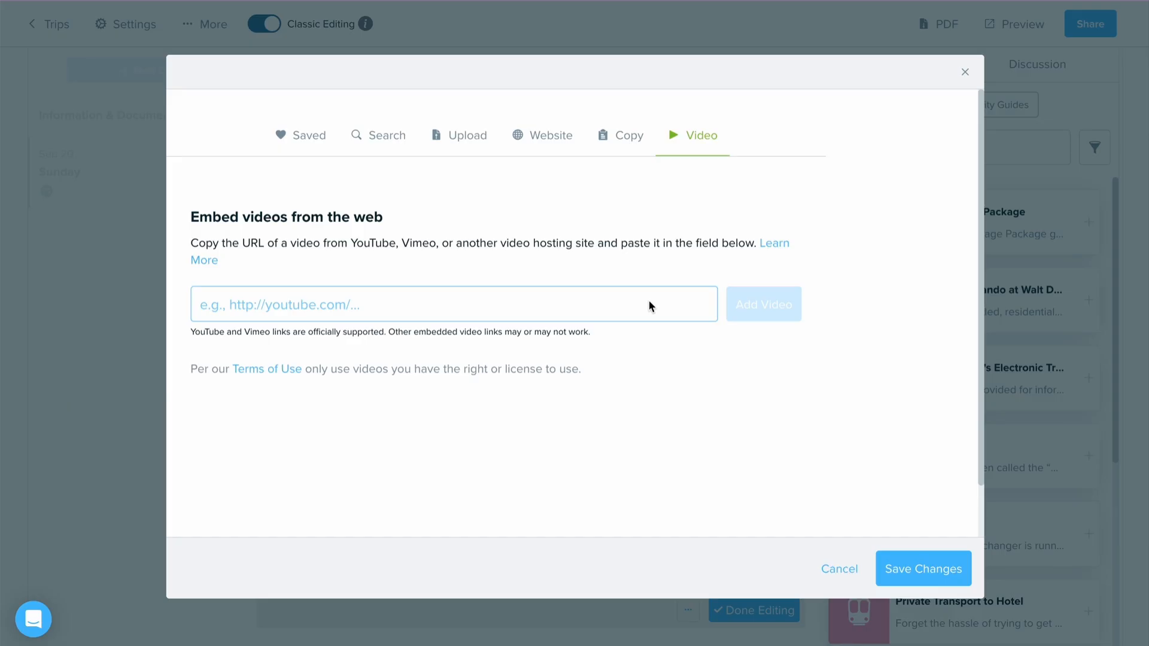
pyautogui.click(904, 565)
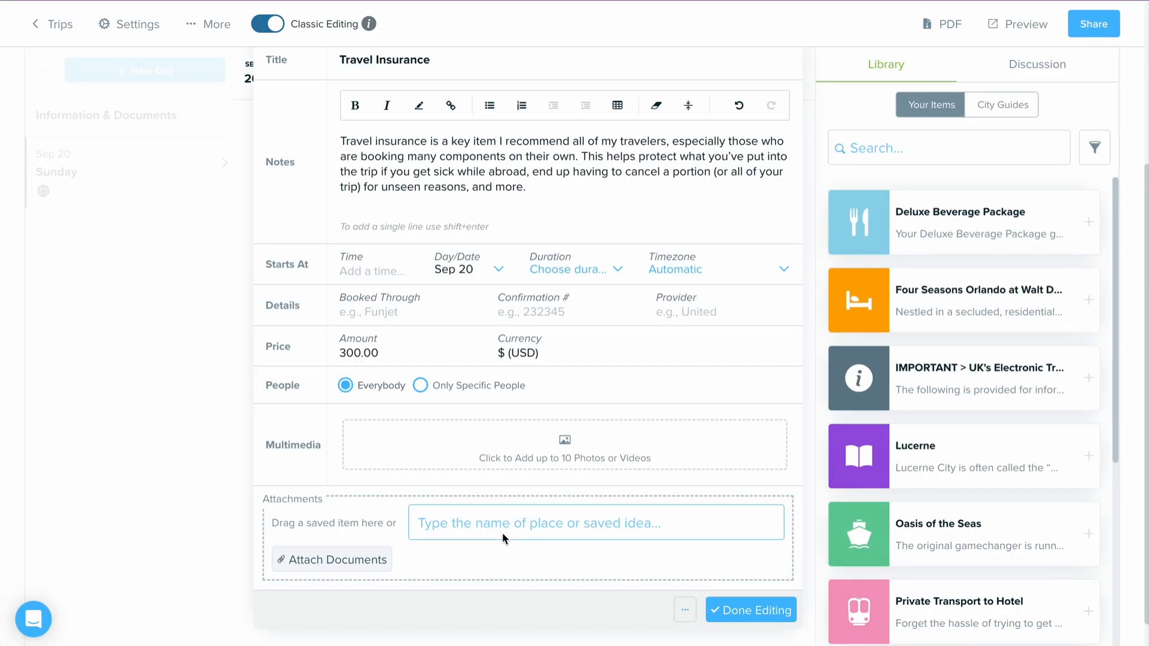
# - Save the Travel Insurance activity to the library with a new "trip insurance" label and finish editing the activity
pyautogui.scroll(4, 586, 592)
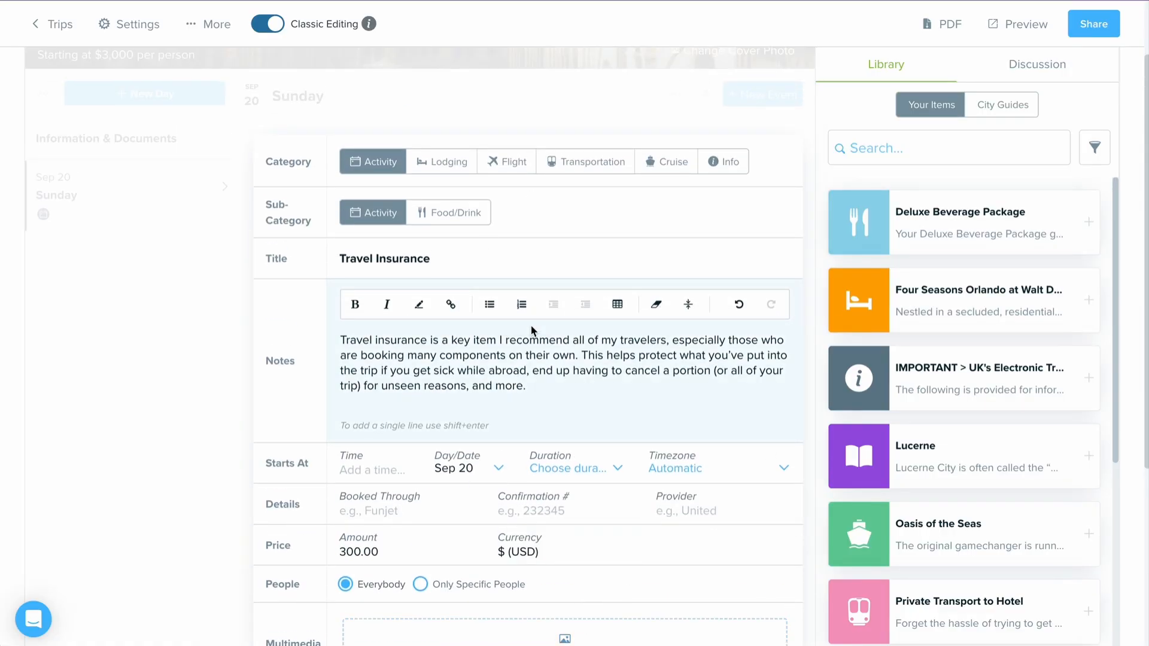
pyautogui.scroll(-4, 531, 330)
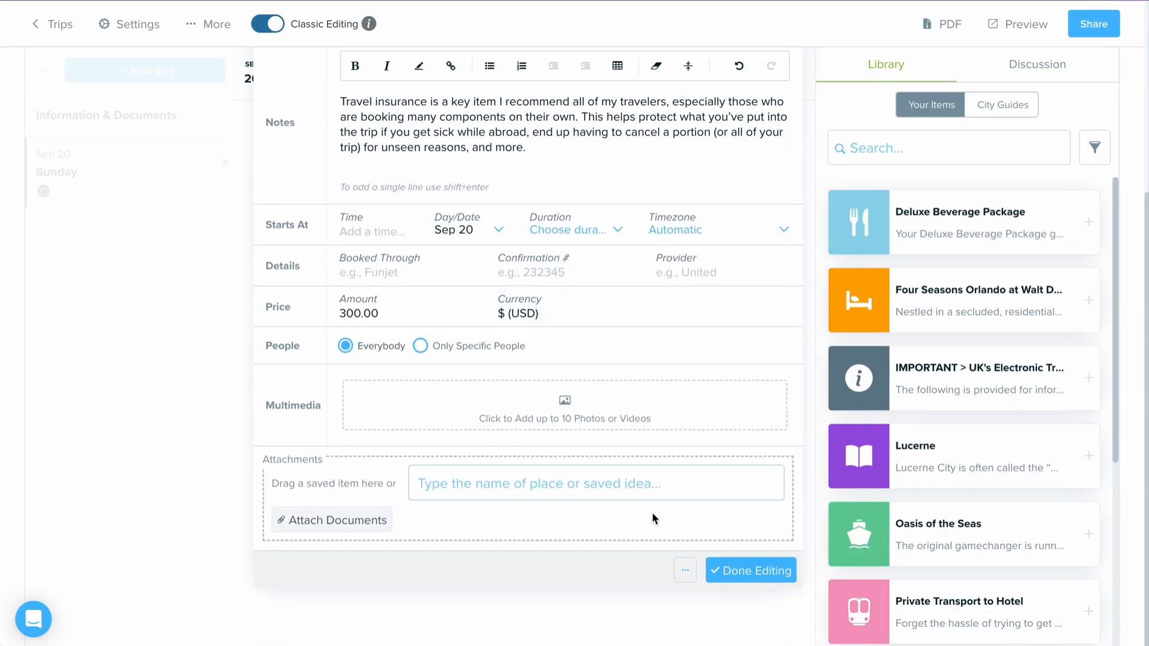
pyautogui.click(682, 572)
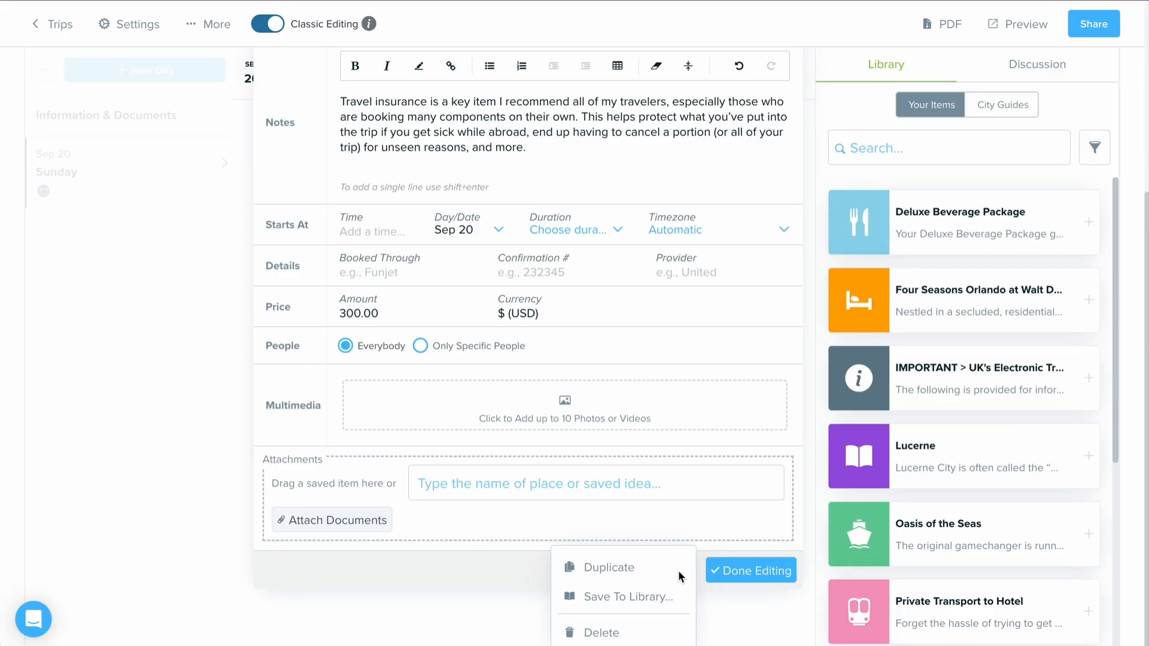
pyautogui.click(674, 598)
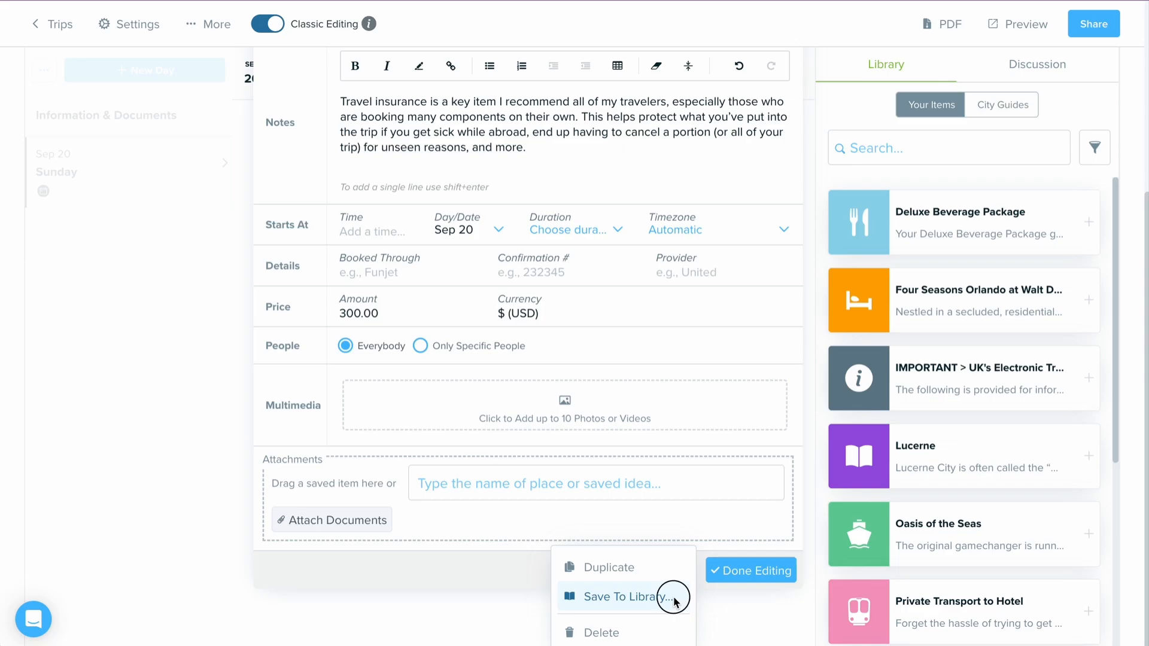
pyautogui.click(421, 234)
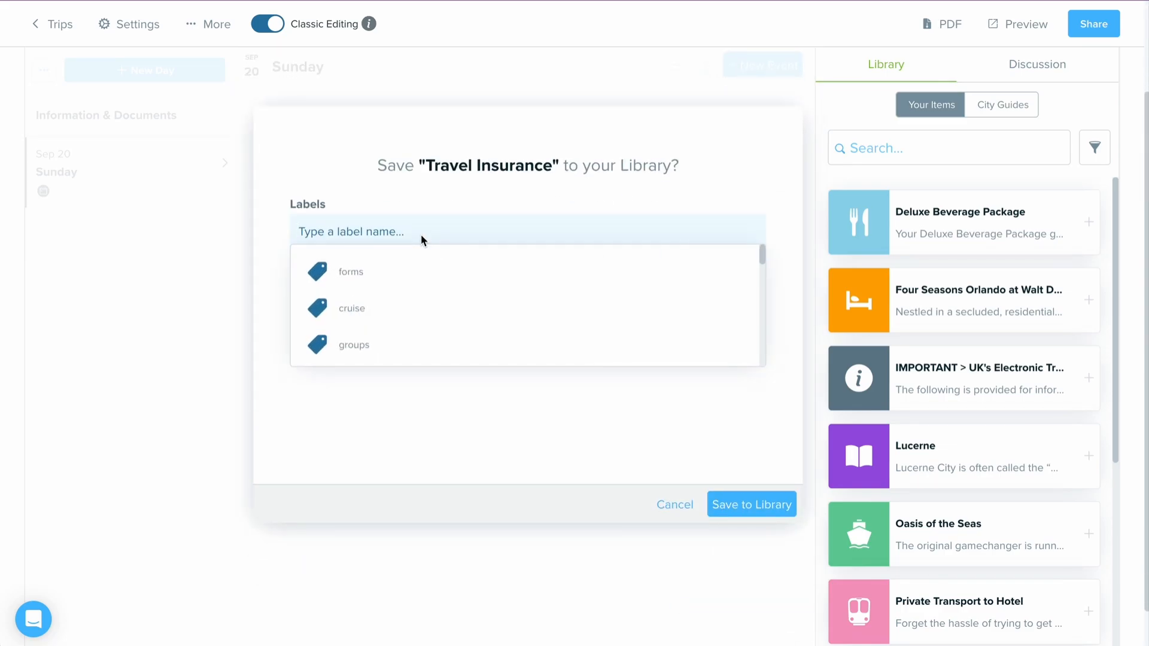
pyautogui.write('trip insuranc')
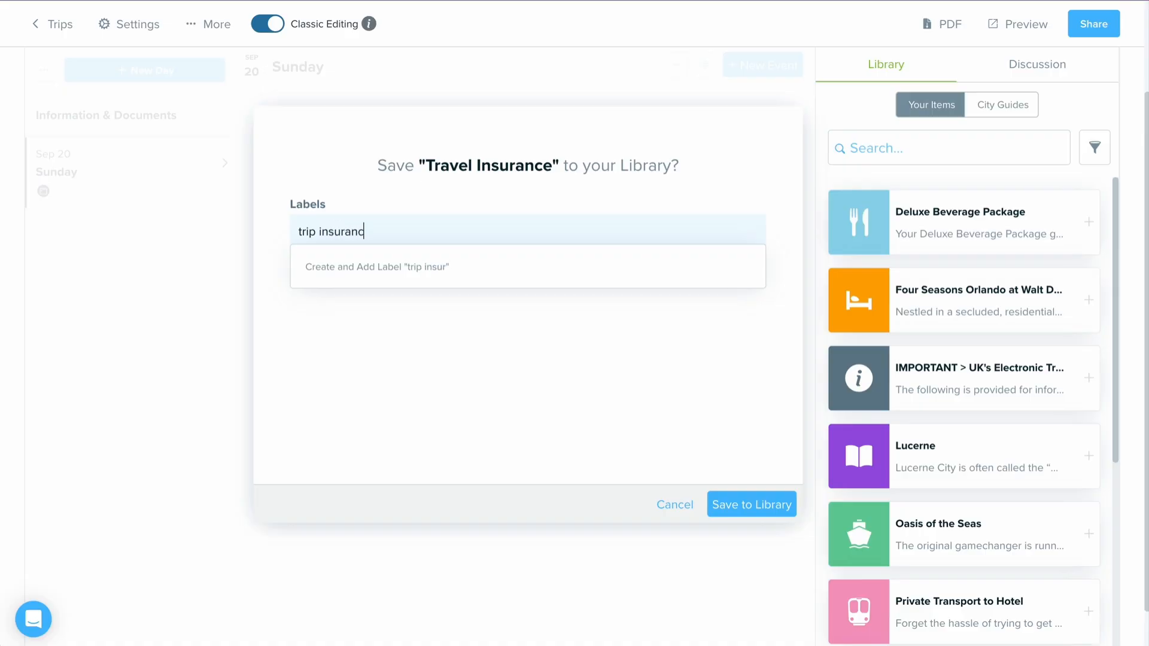
pyautogui.write('e')
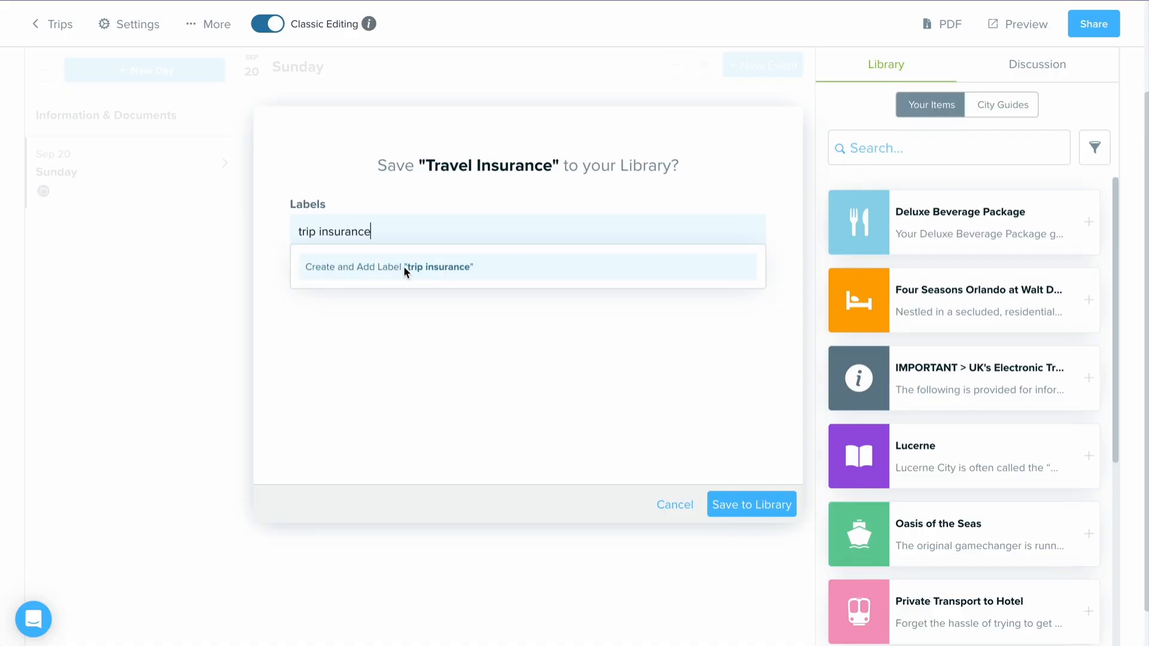
pyautogui.click(484, 269)
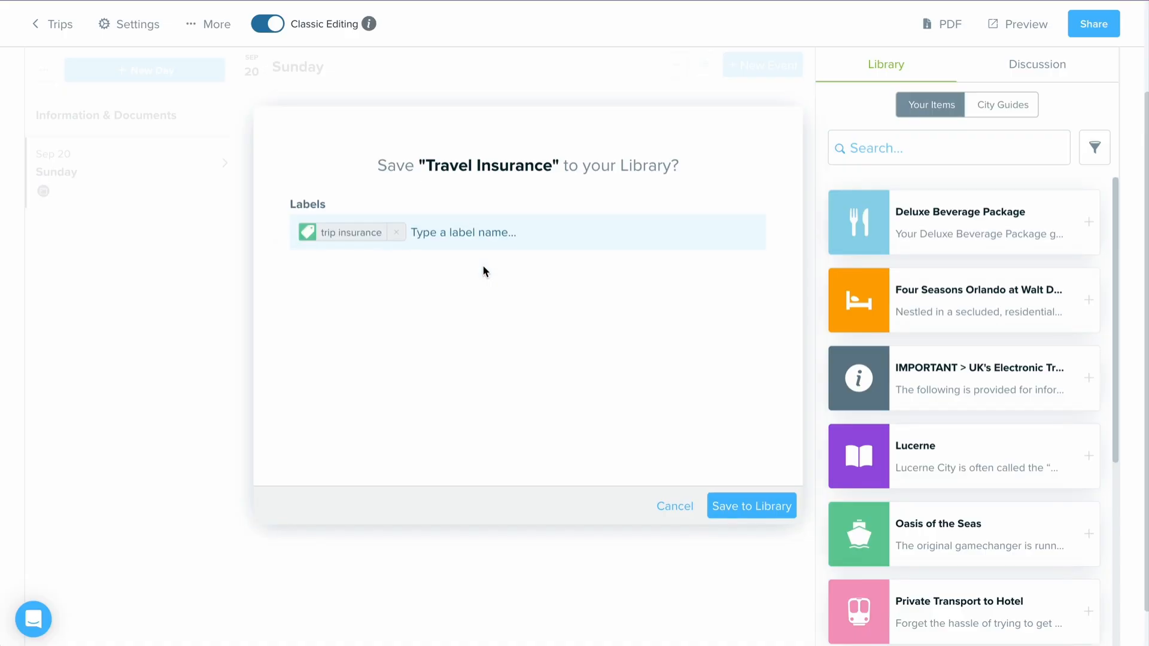
pyautogui.click(745, 505)
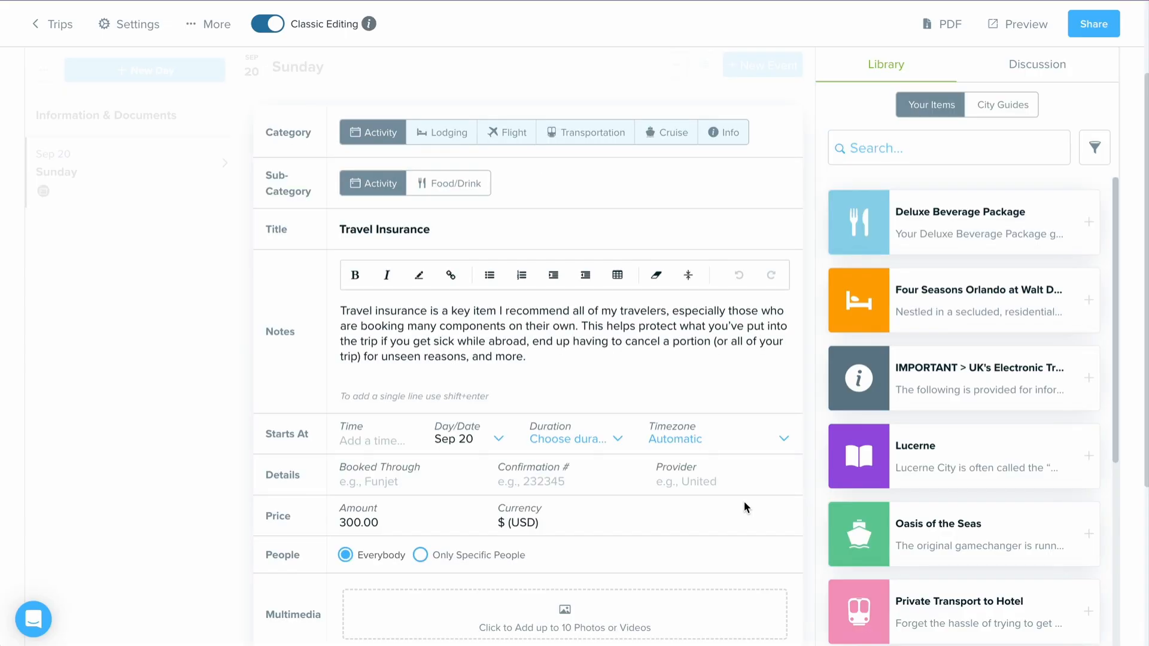
pyautogui.click(776, 593)
# - Search the library for "Trip insurance" and filter it by the trip insurance label to locate the saved item
pyautogui.click(923, 151)
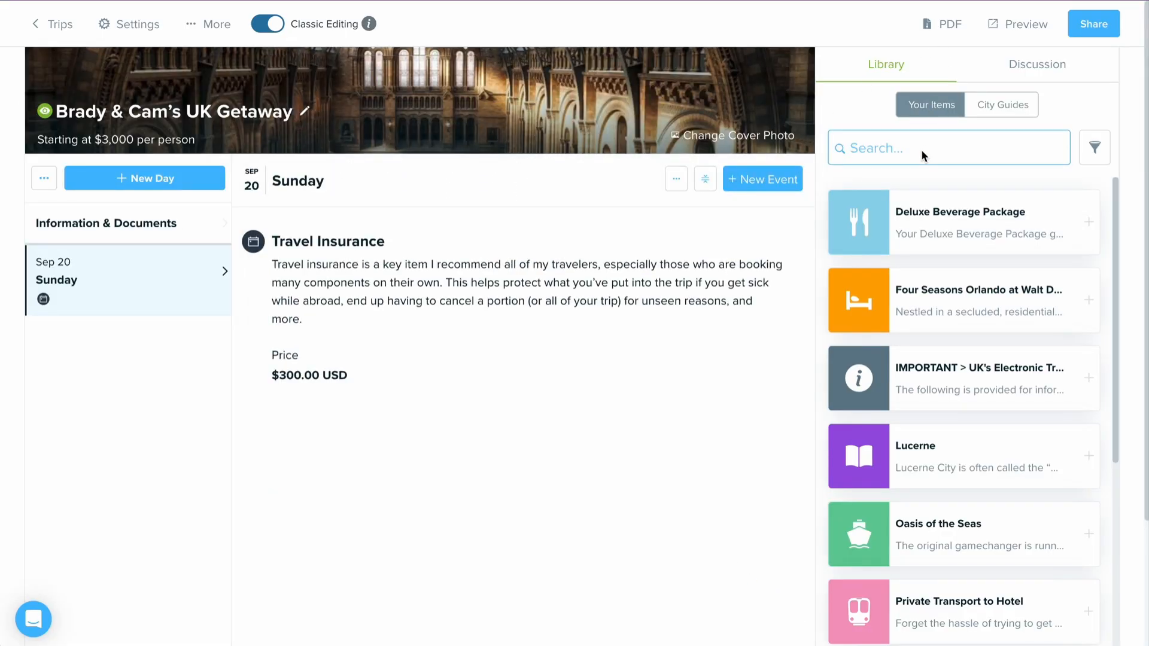
pyautogui.write('Trip insurance')
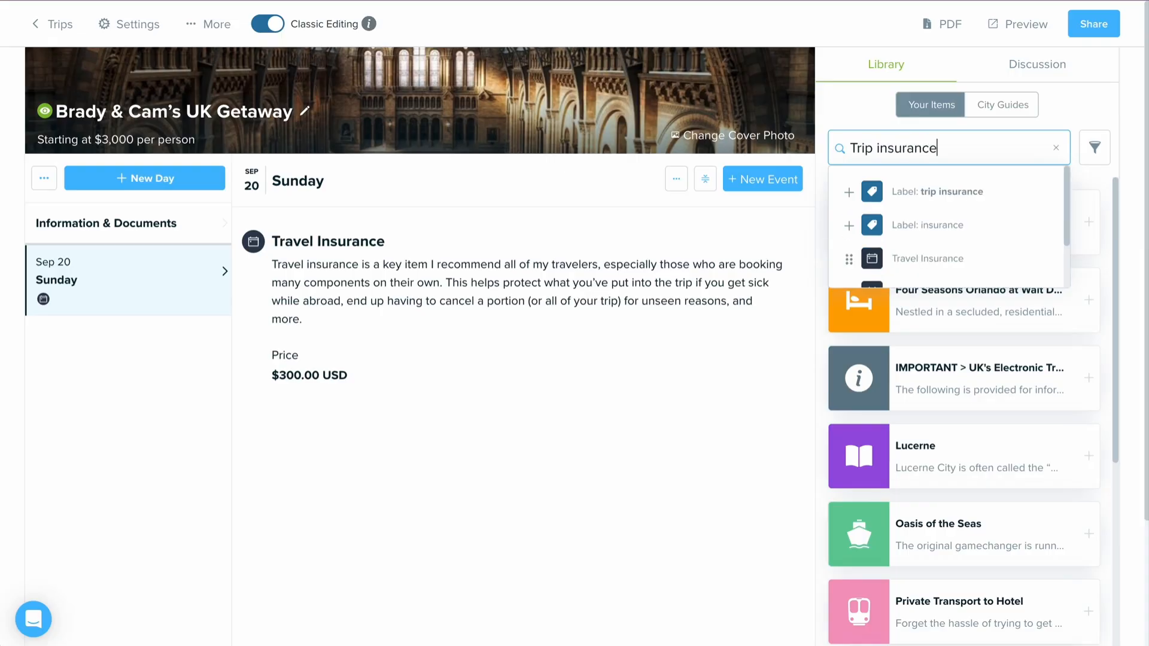
pyautogui.click(955, 179)
pyautogui.moveTo(971, 243)
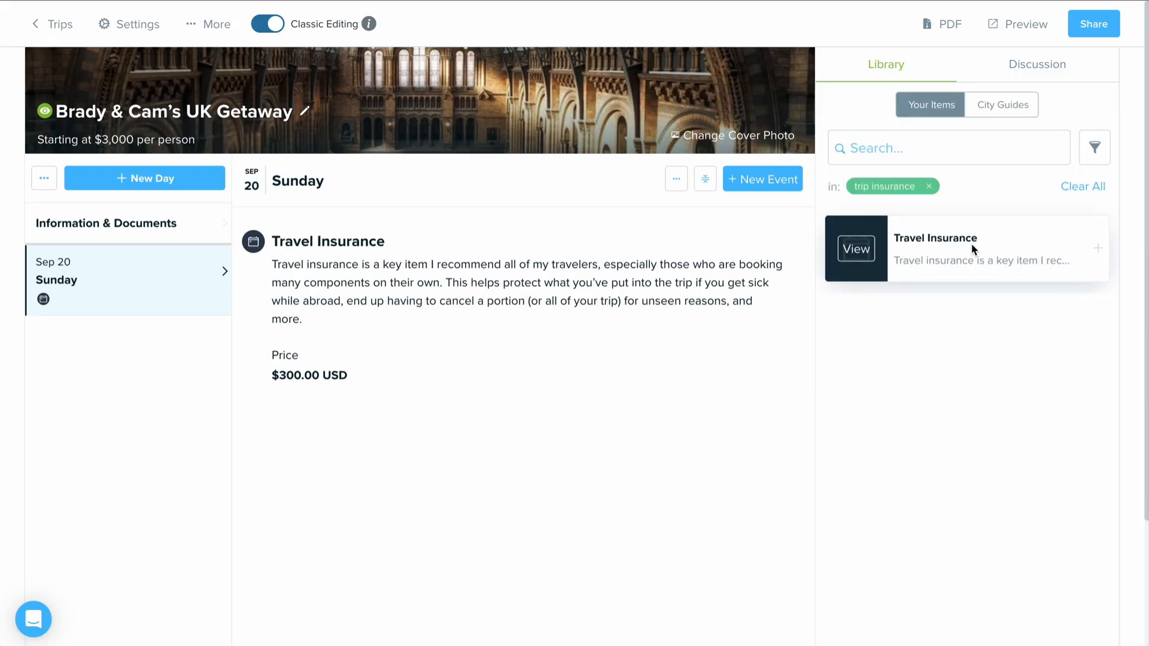
pyautogui.moveTo(966, 247); pyautogui.dragTo(186, 225)
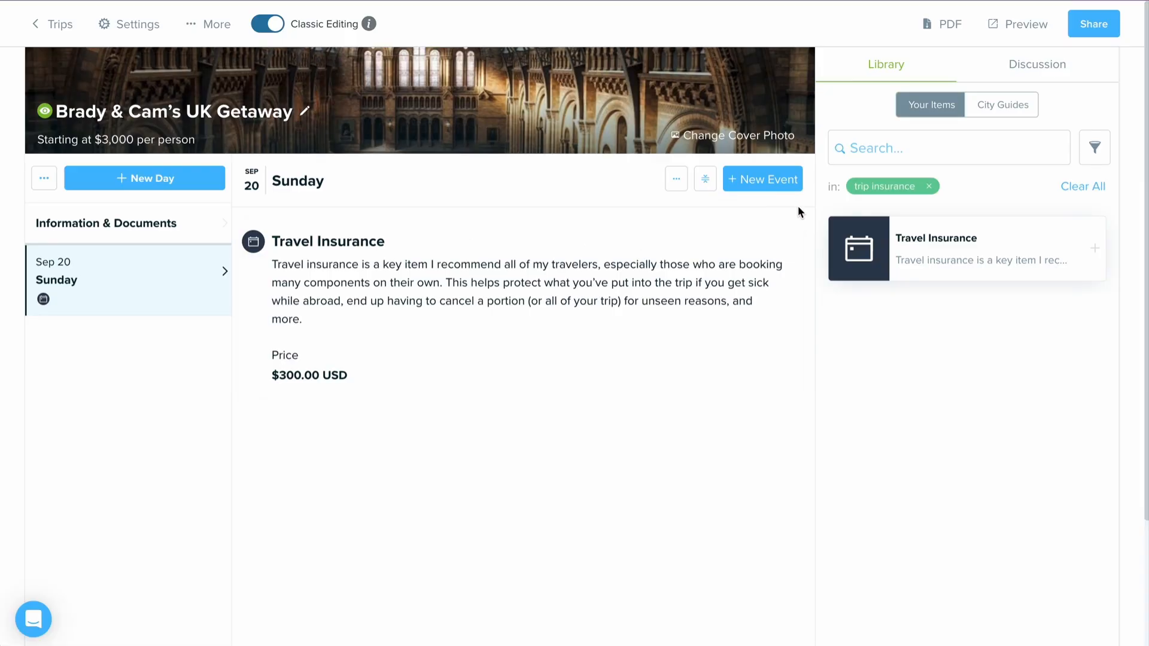
# - Start a flight event for Sunday, September 20, and examine the booking confirmation and GDS import options before returning to flight number search
pyautogui.click(793, 188)
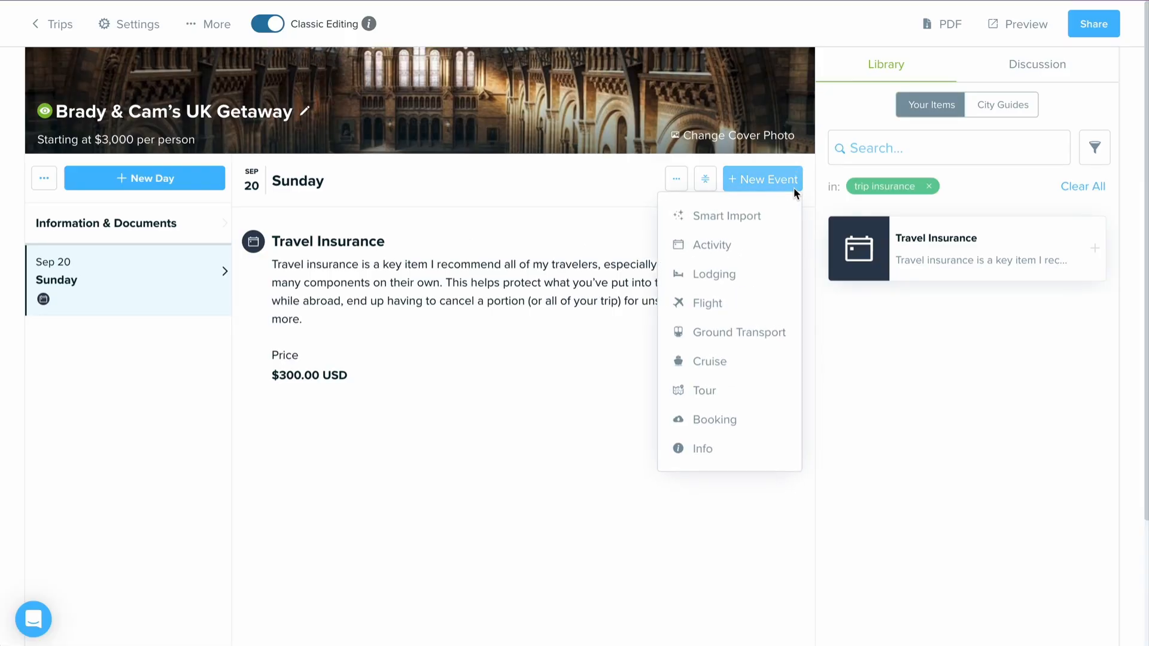
pyautogui.click(764, 305)
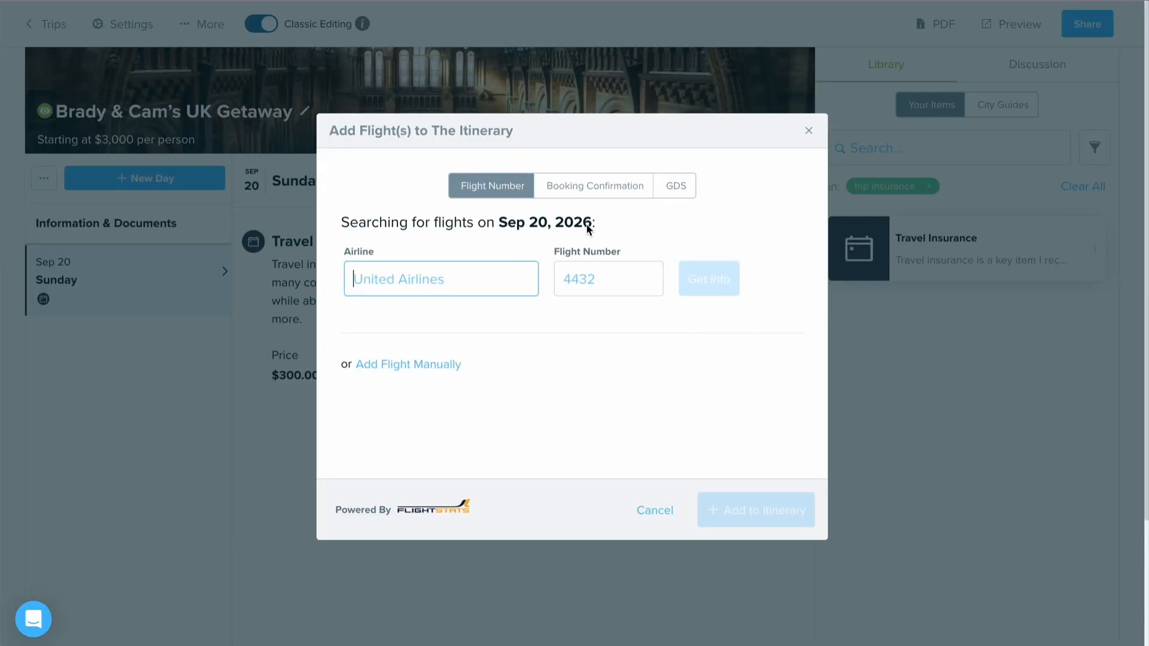
pyautogui.click(588, 194)
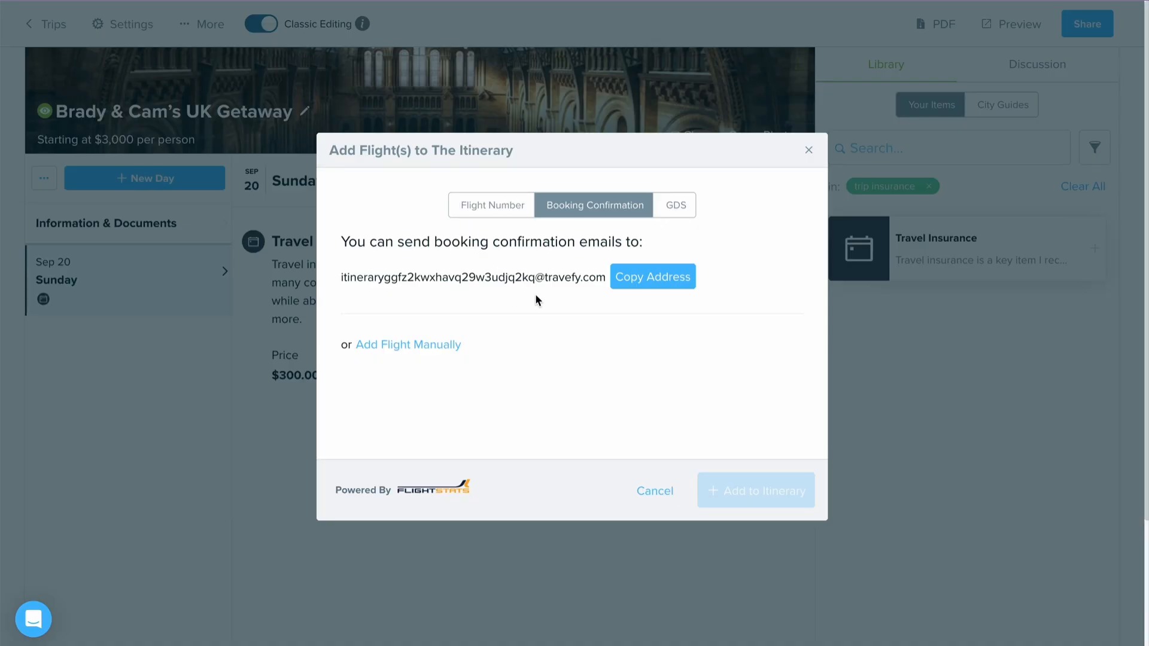
pyautogui.click(676, 202)
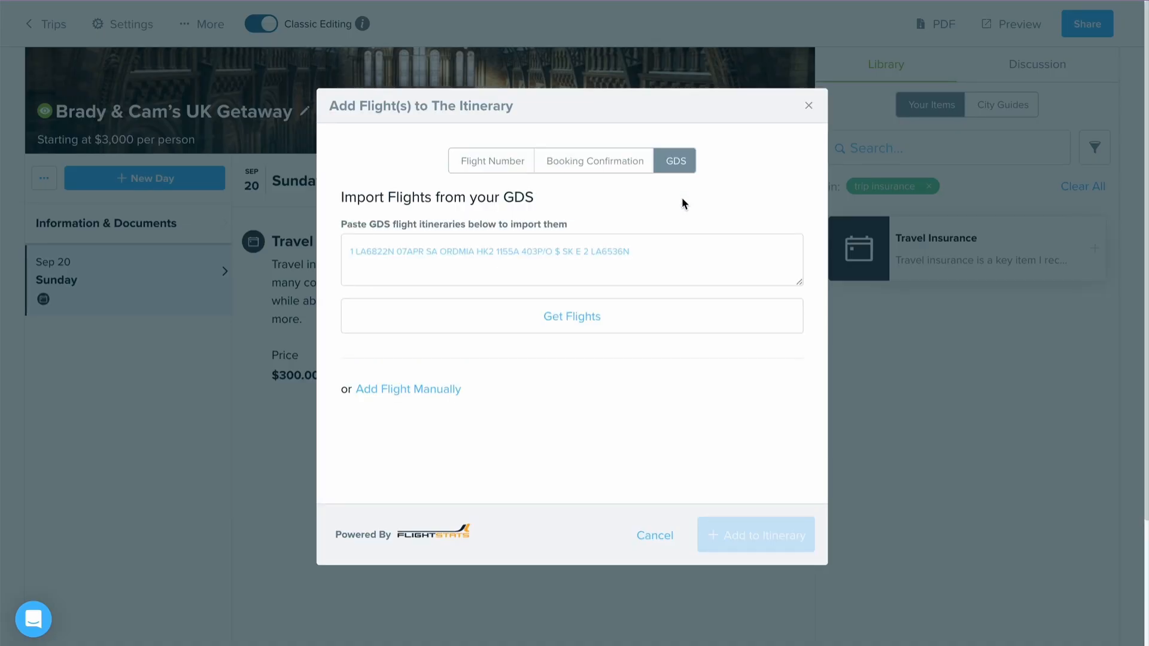
pyautogui.click(518, 160)
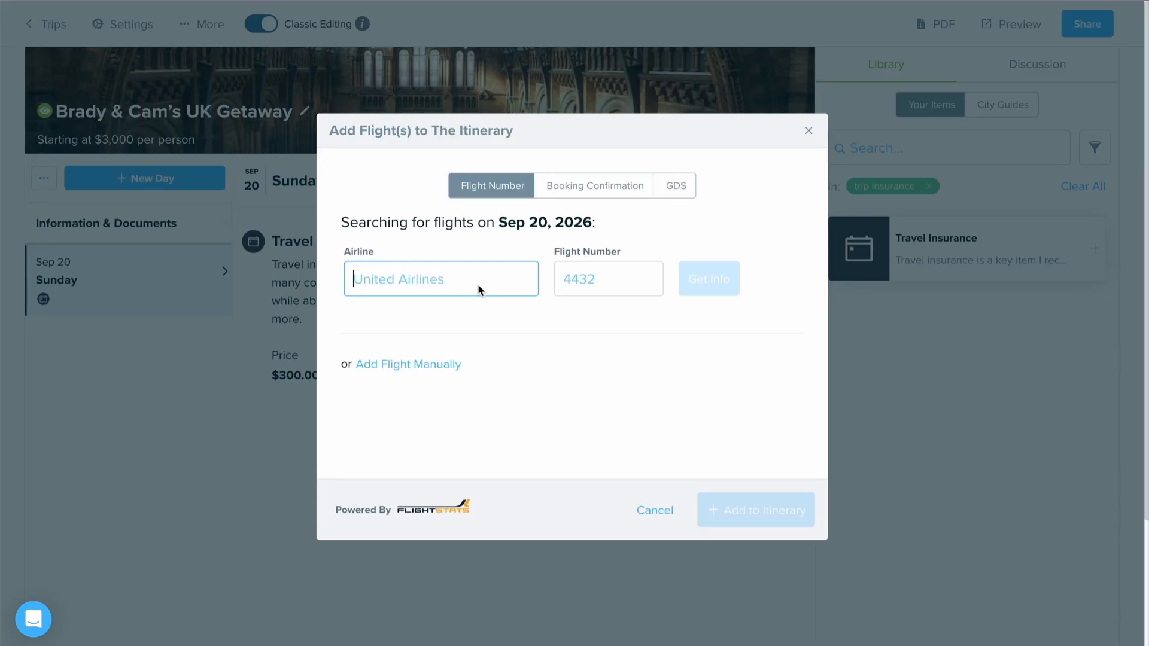
# - Look up United Airlines (UA) flight number 920 and add it to the itinerary
pyautogui.write('Unit')
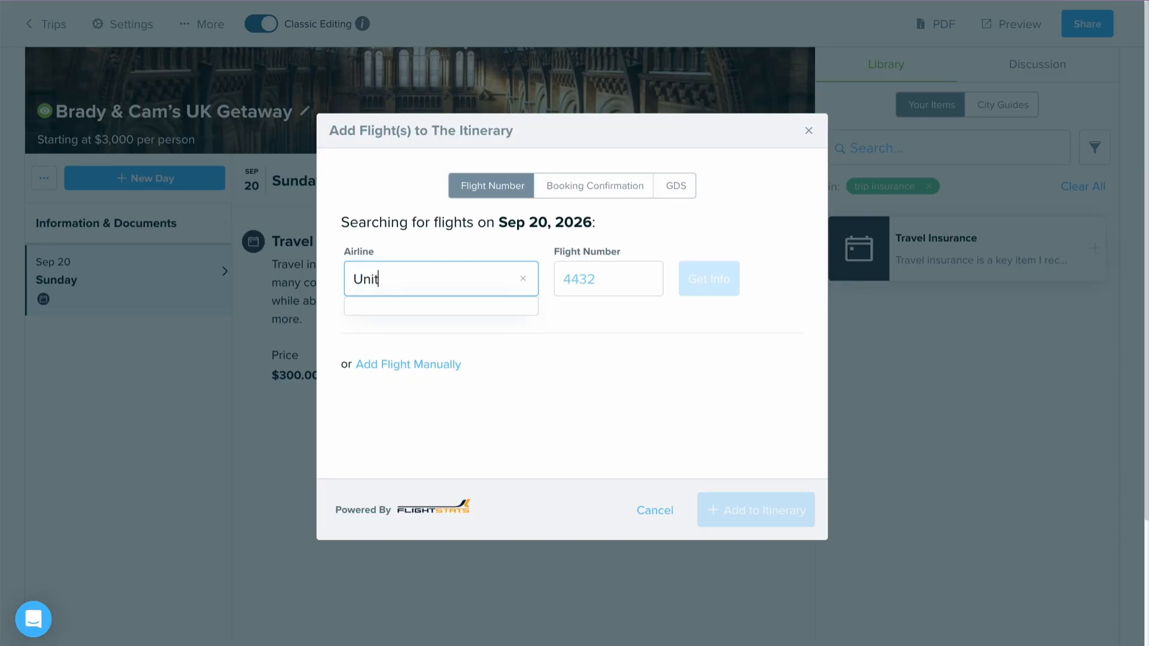
pyautogui.write('ed')
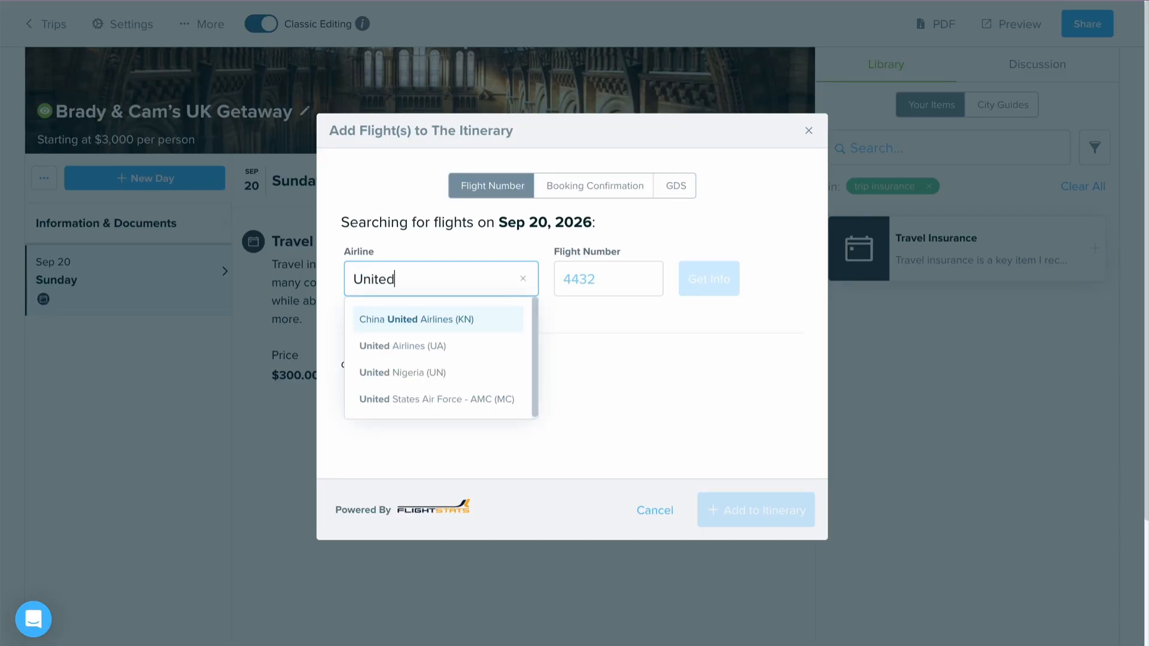
pyautogui.click(510, 343)
pyautogui.click(638, 281)
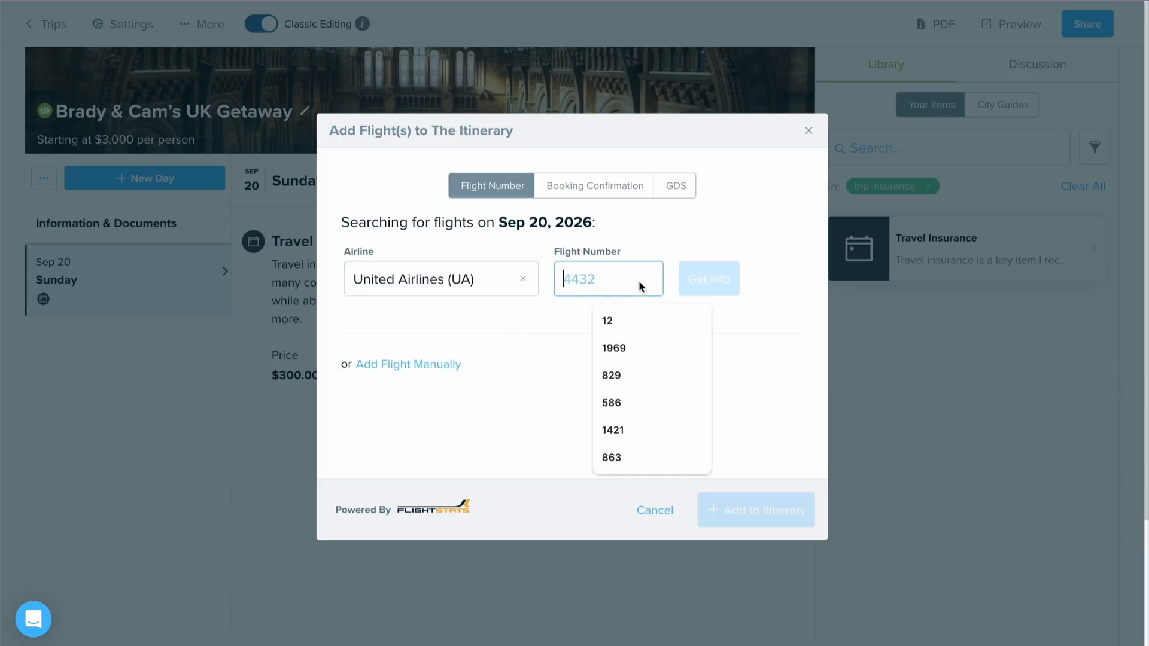
pyautogui.write('920')
pyautogui.click(723, 284)
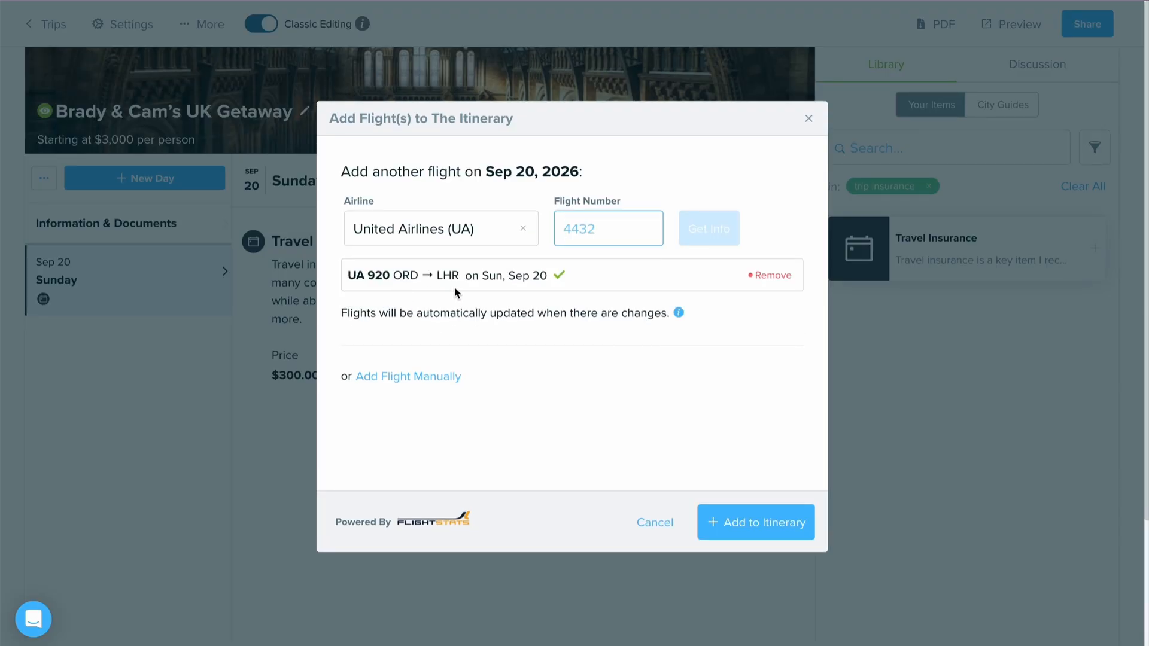
pyautogui.click(721, 524)
# - Review the flight's departure and arrival events, examine the editable fields of Monday's arrival, and close it without changes
pyautogui.scroll(-1, 485, 358)
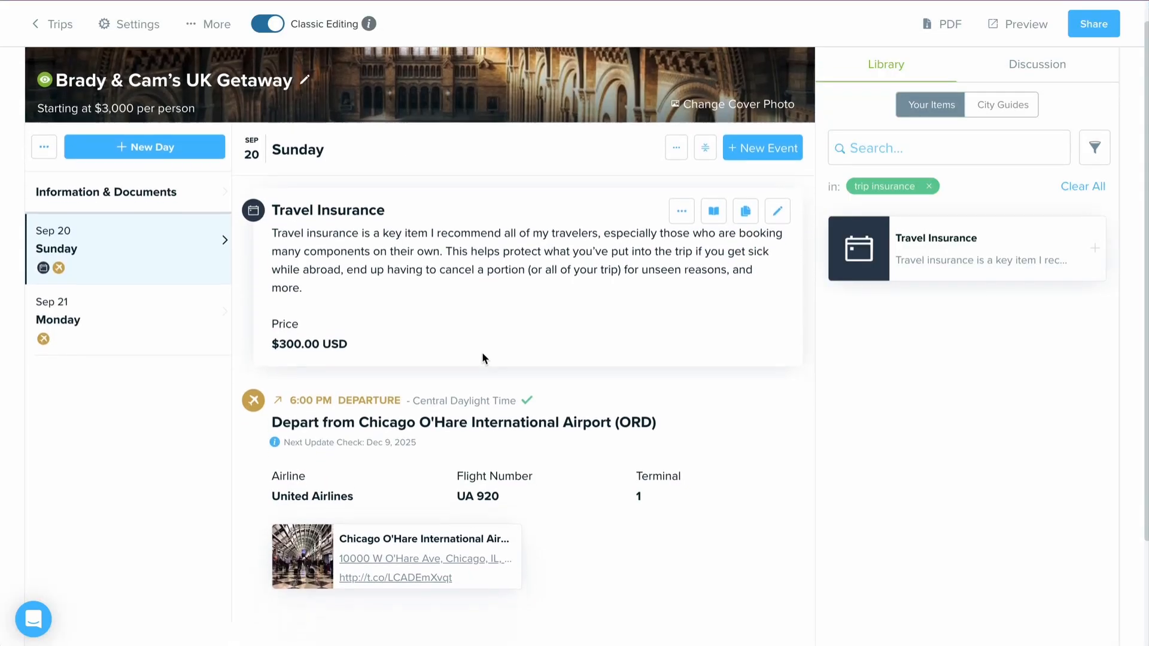
pyautogui.click(144, 265)
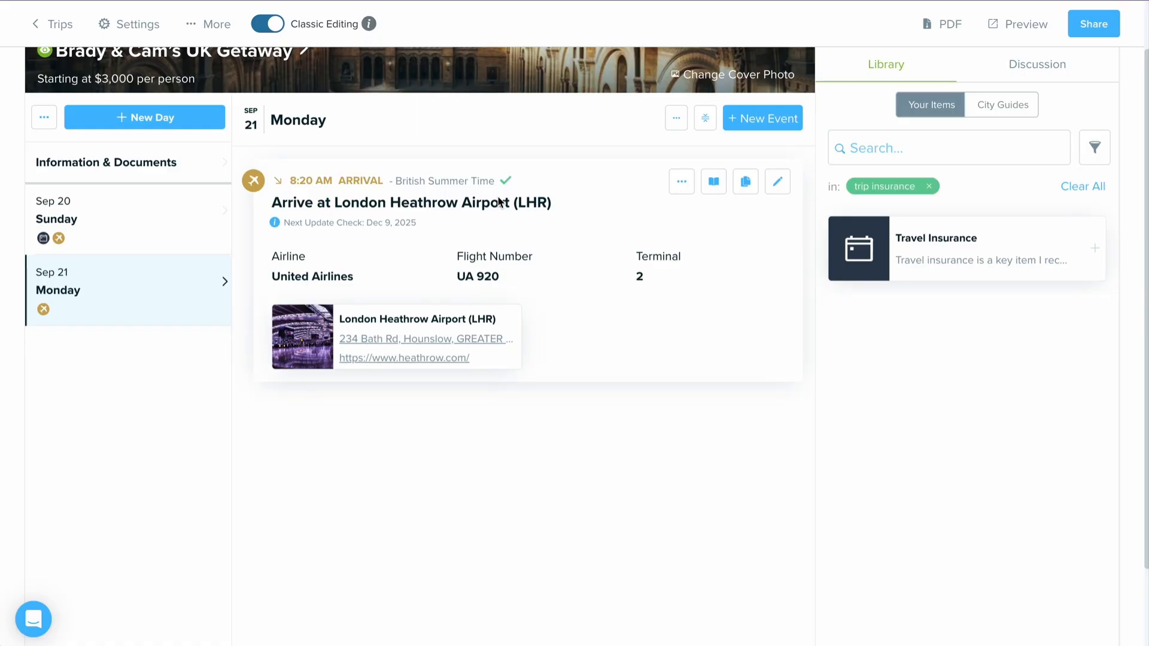
pyautogui.click(778, 182)
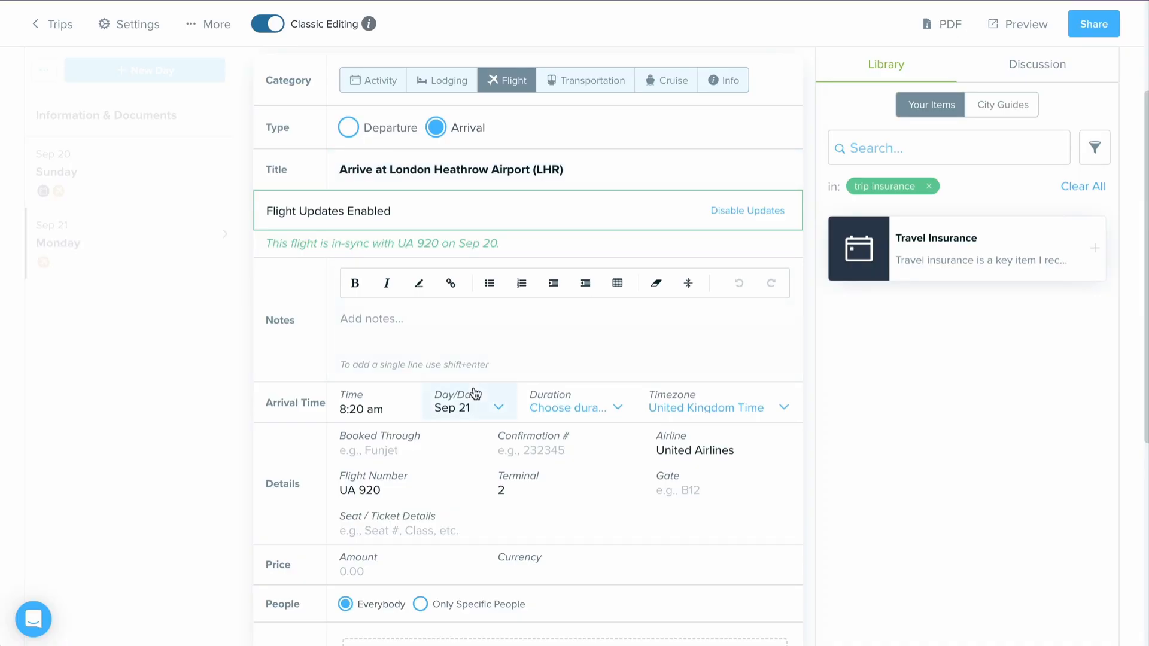
pyautogui.scroll(-2, 474, 389)
pyautogui.scroll(-1, 474, 388)
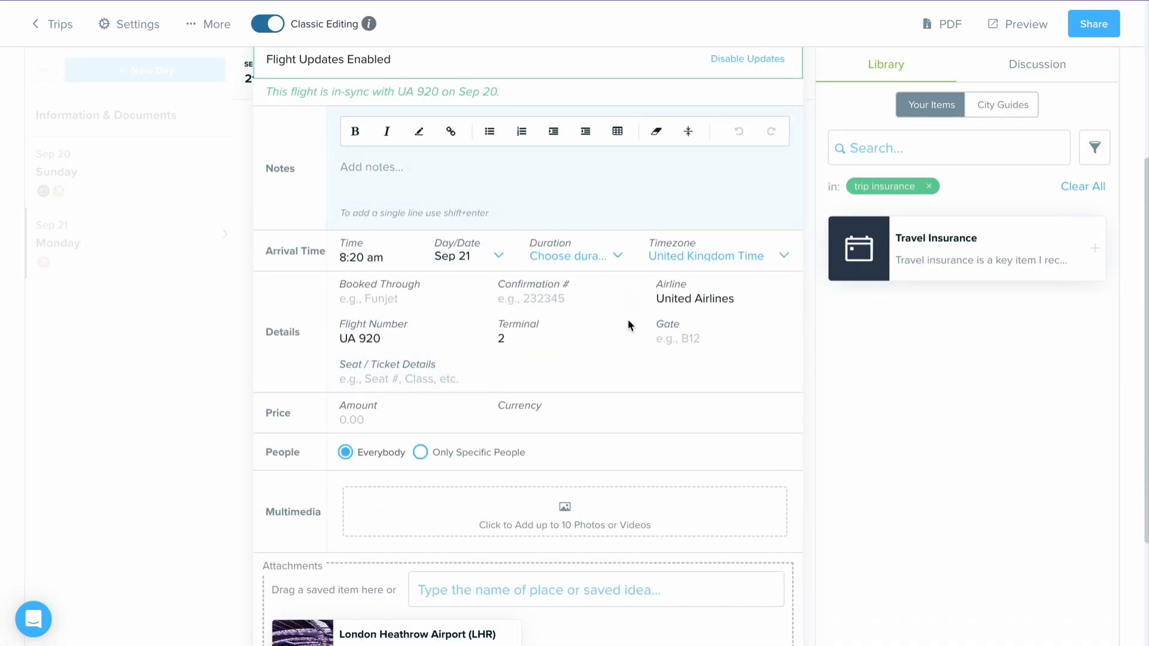
pyautogui.scroll(-2, 341, 446)
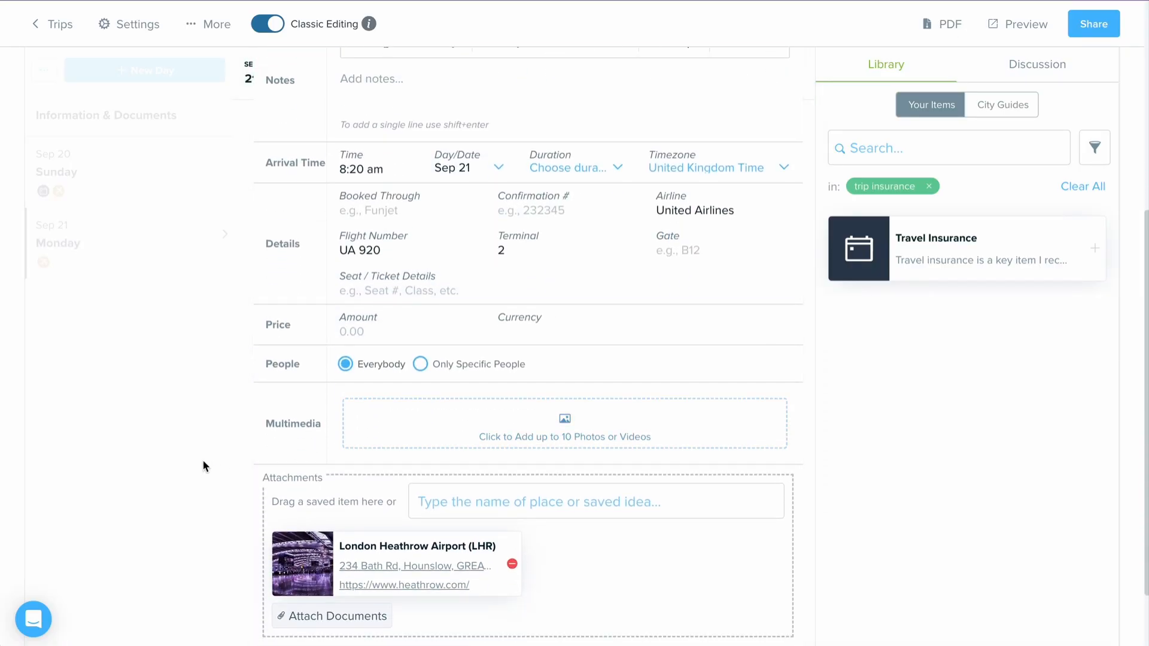
pyautogui.click(205, 467)
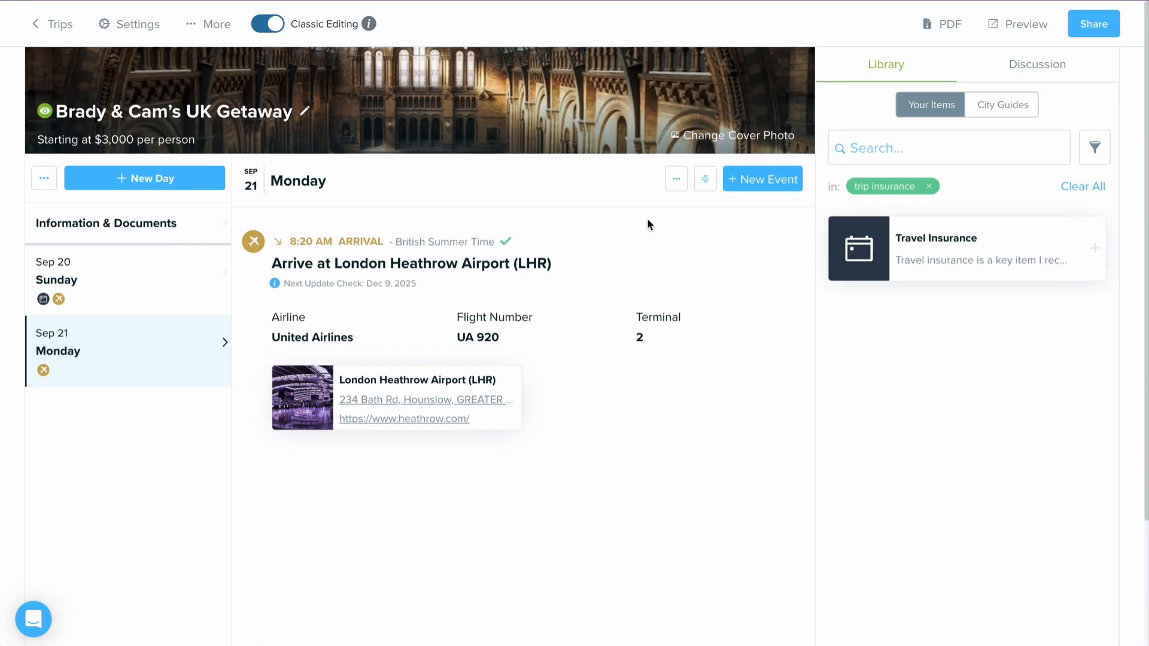
# - Add lodging at The Hoxton Holborn to Monday, September 21, with check-out on Friday, September 25, 2026
pyautogui.click(761, 187)
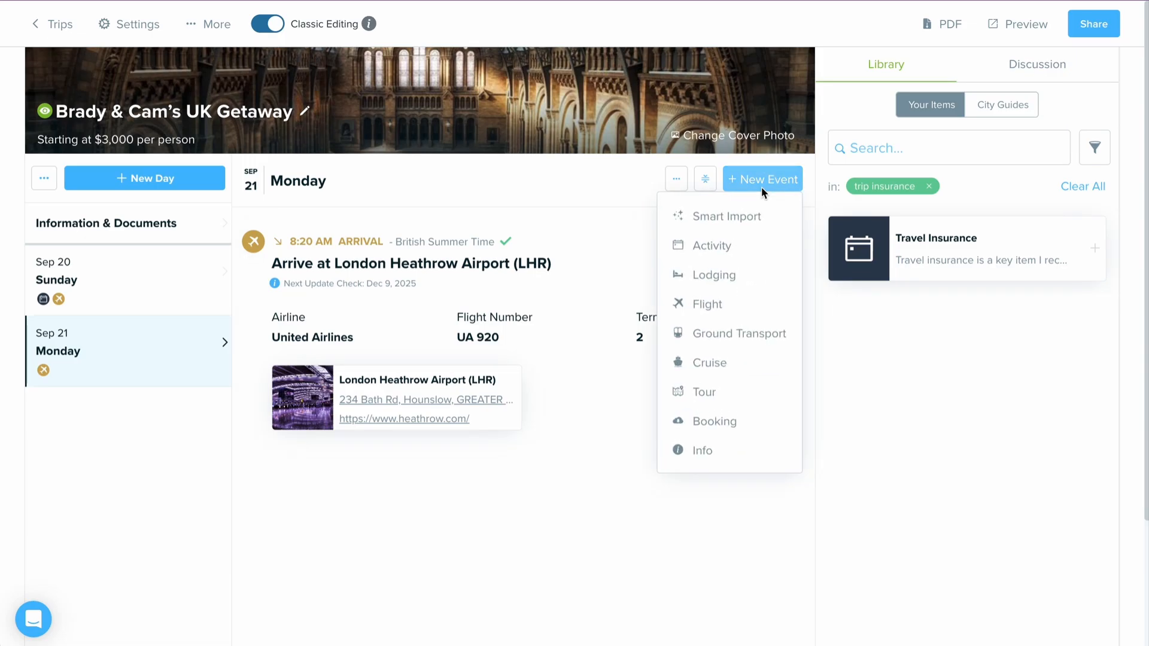
pyautogui.click(780, 276)
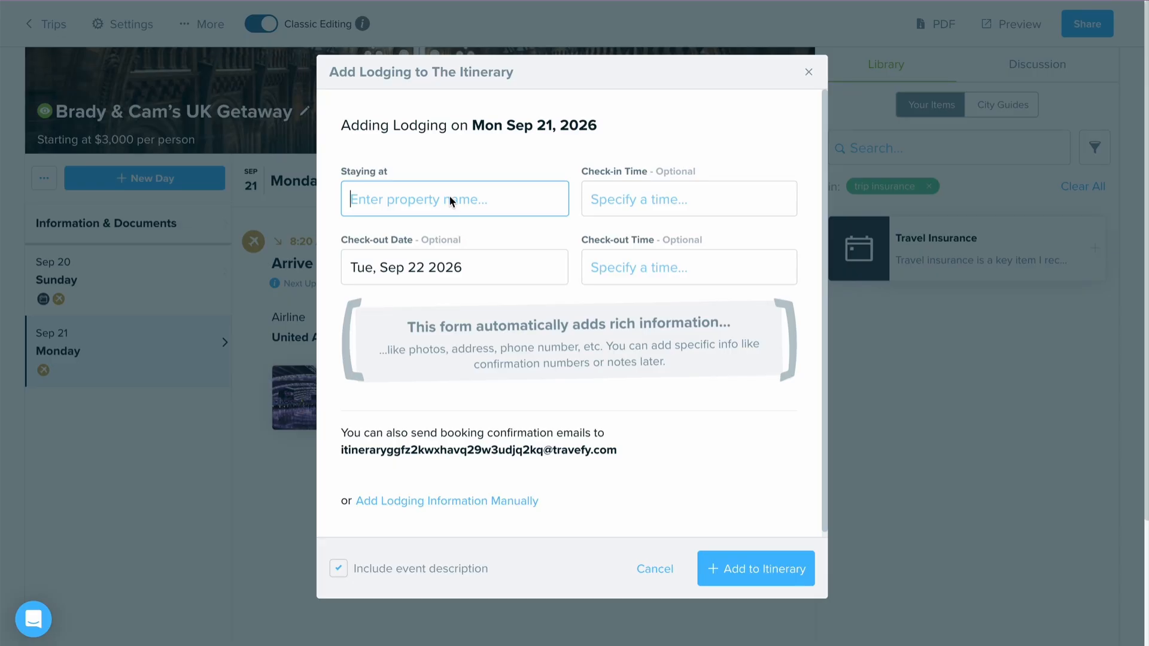
pyautogui.write('Hoxton London')
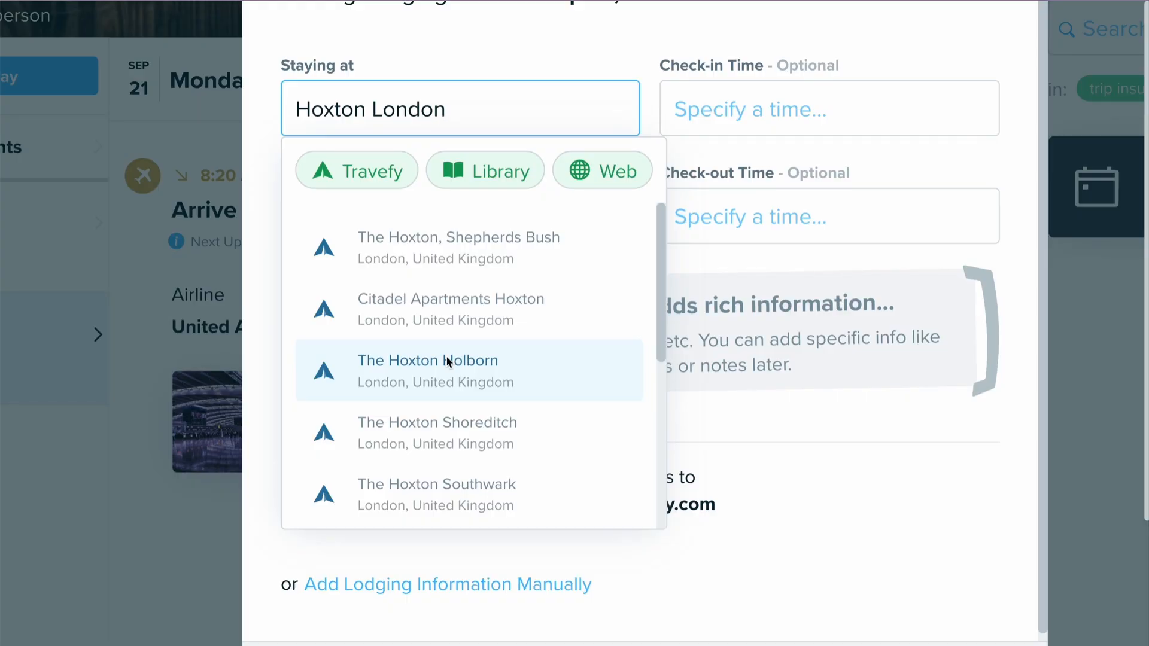
pyautogui.click(447, 361)
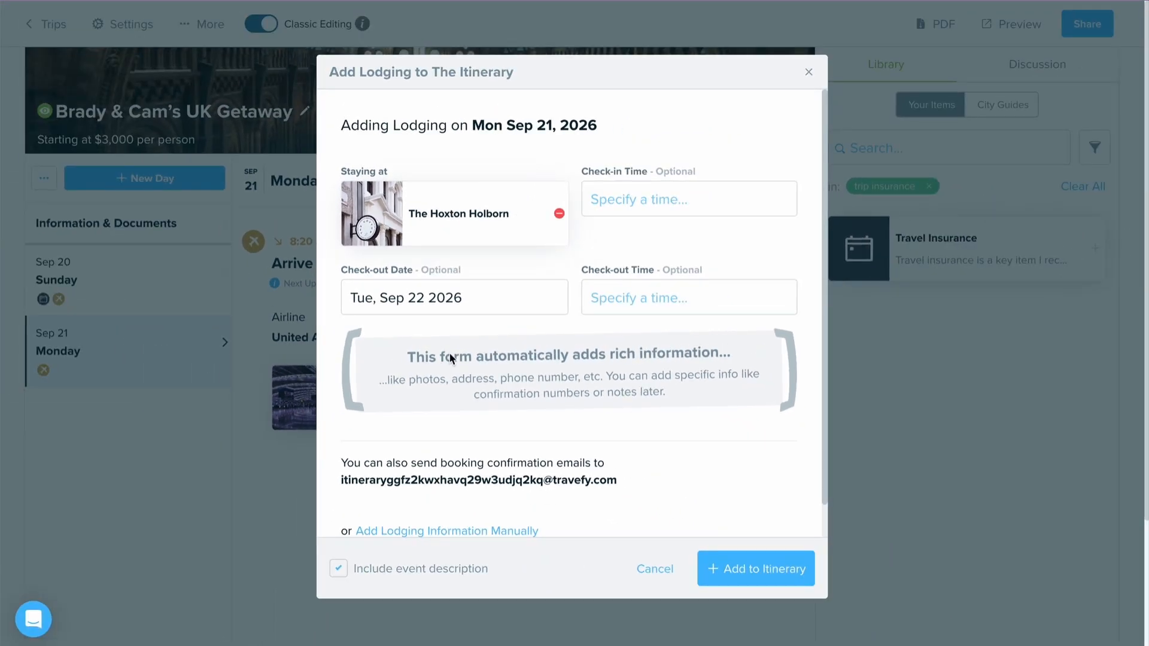
pyautogui.click(467, 303)
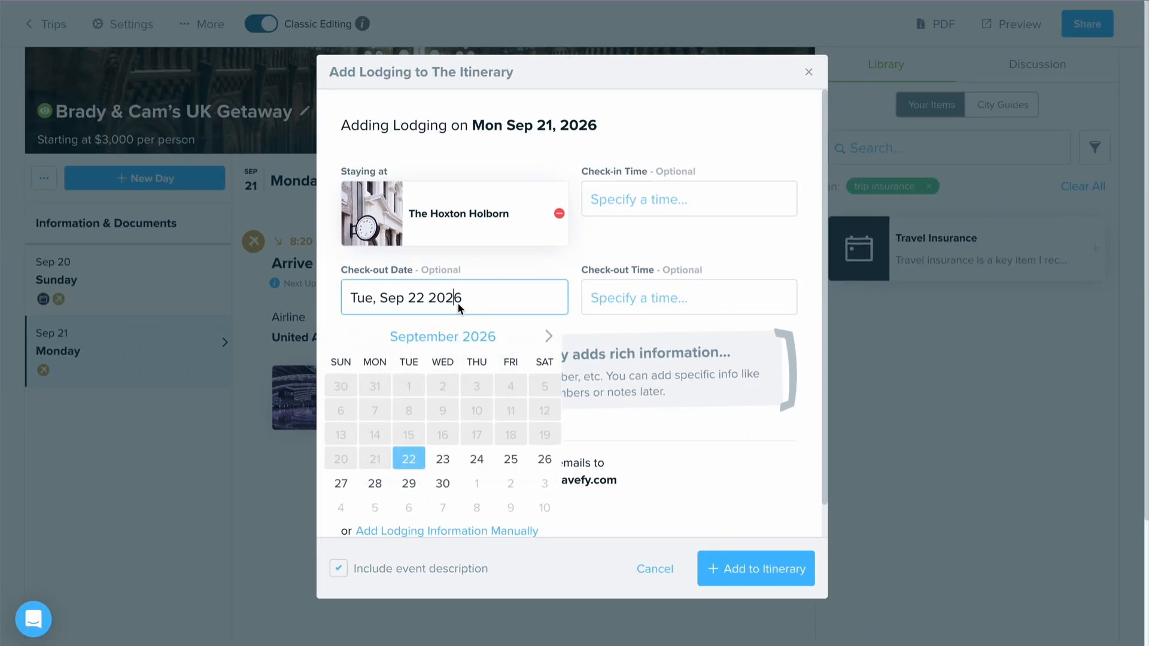
pyautogui.click(511, 459)
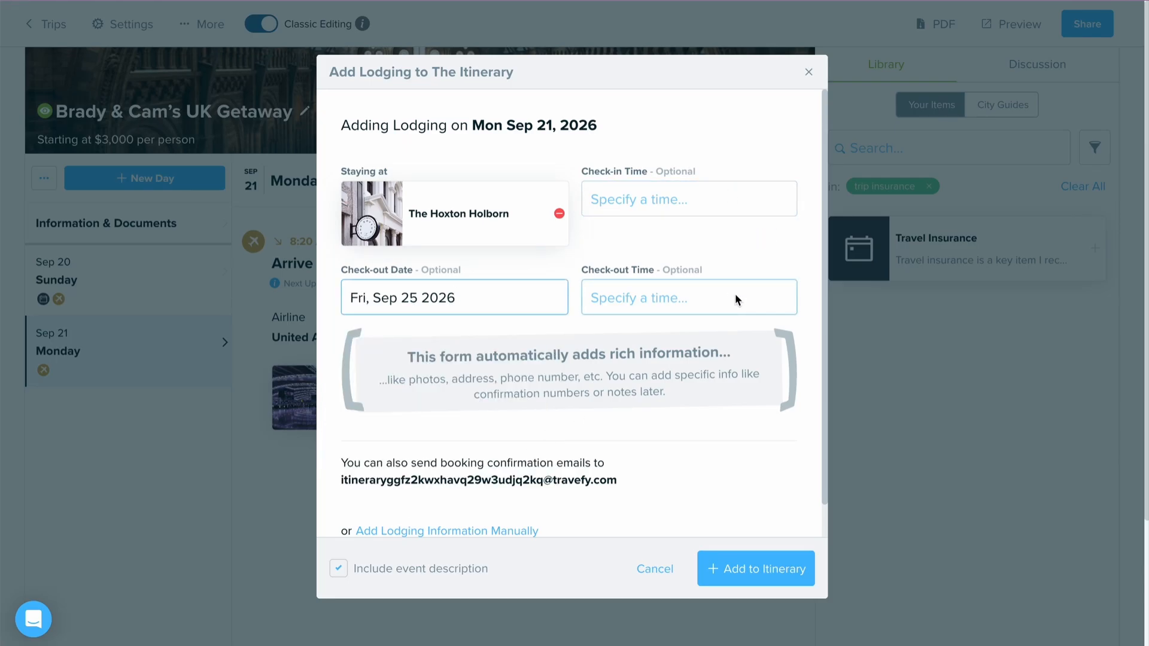
pyautogui.click(773, 555)
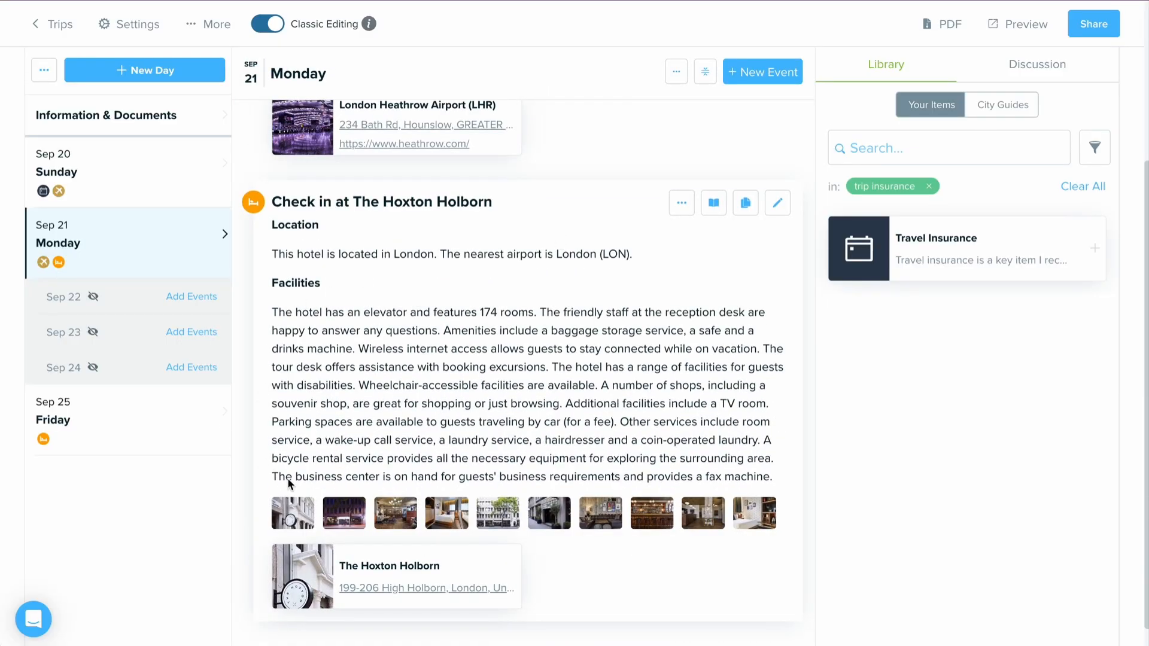
# - Examine The Hoxton Holborn's place details, including map, facilities and meals, and check Friday's check-out event before returning to Monday
pyautogui.moveTo(312, 583)
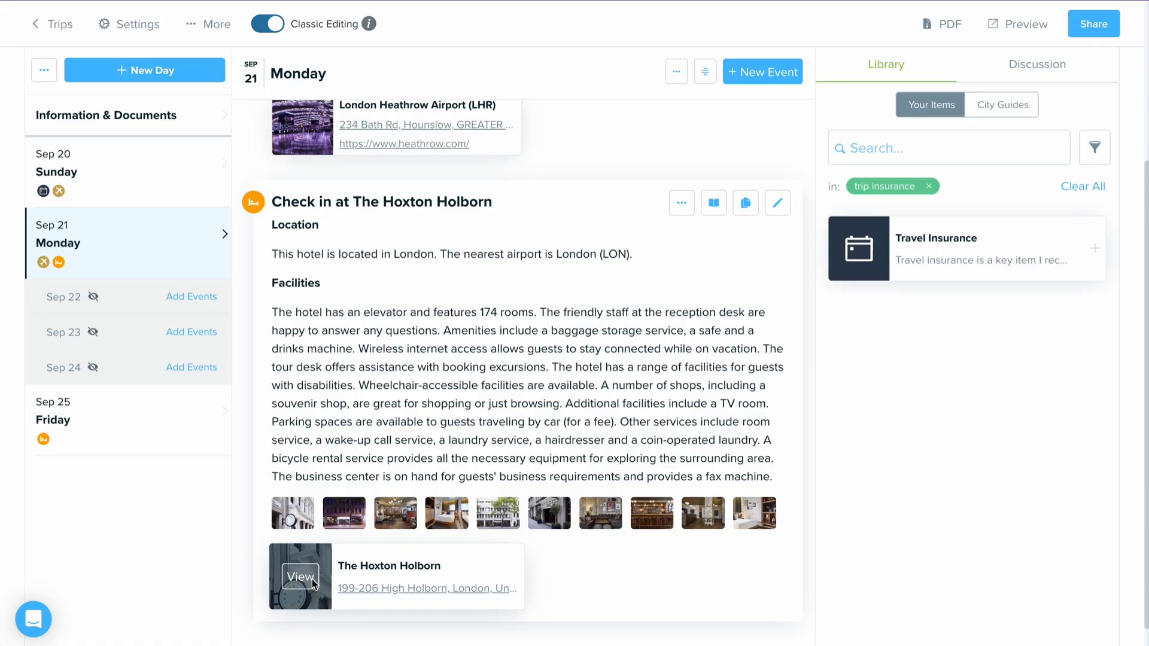
pyautogui.click(300, 576)
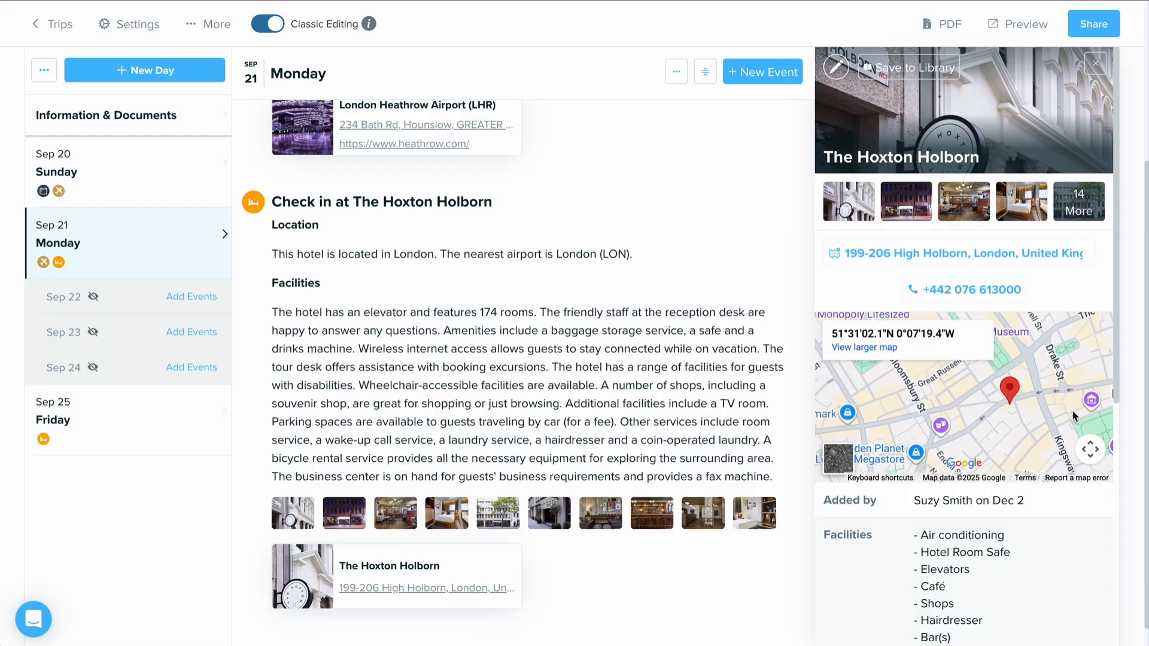
pyautogui.scroll(-4, 979, 534)
pyautogui.scroll(-3, 981, 540)
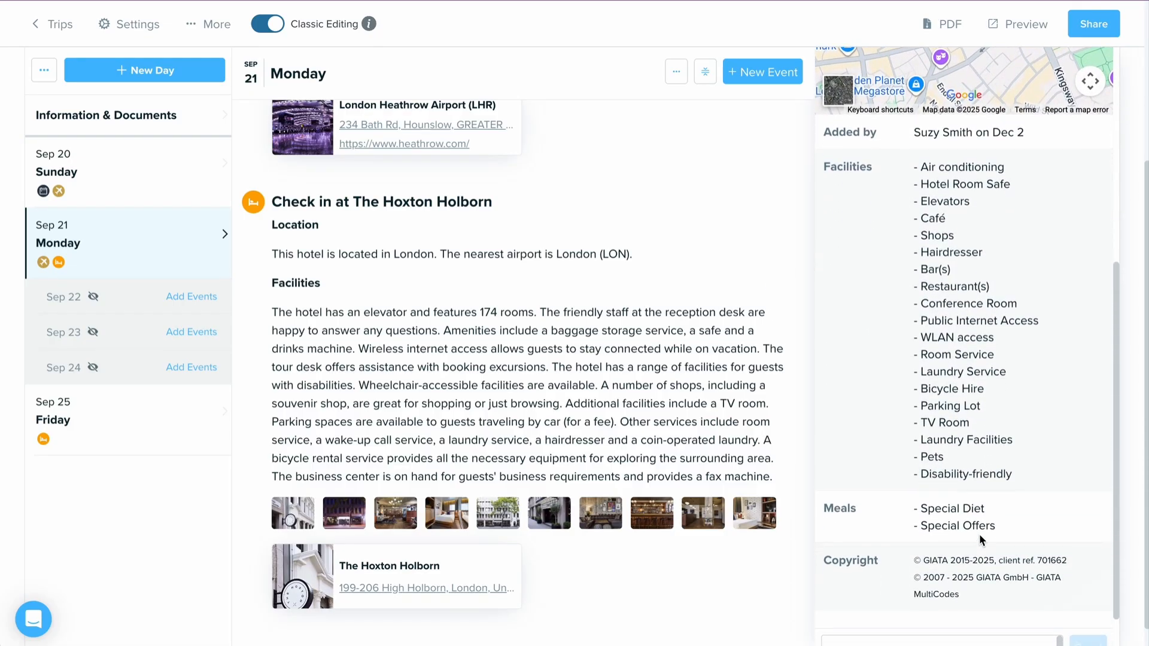
pyautogui.scroll(4, 982, 538)
pyautogui.scroll(3, 982, 541)
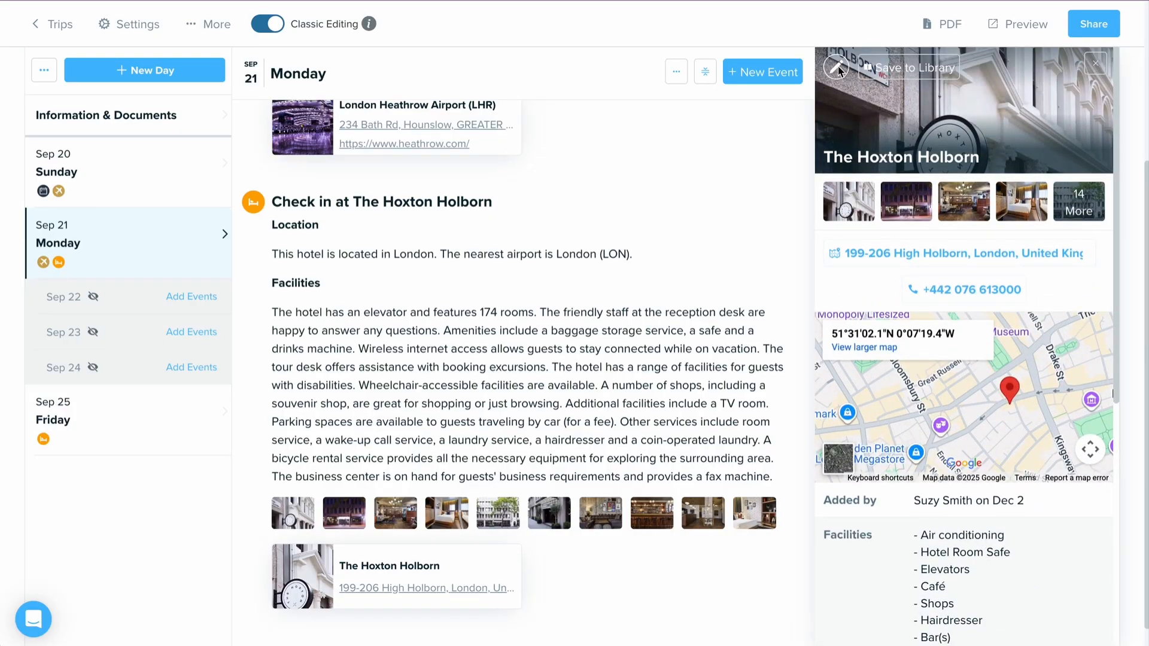
pyautogui.click(1103, 67)
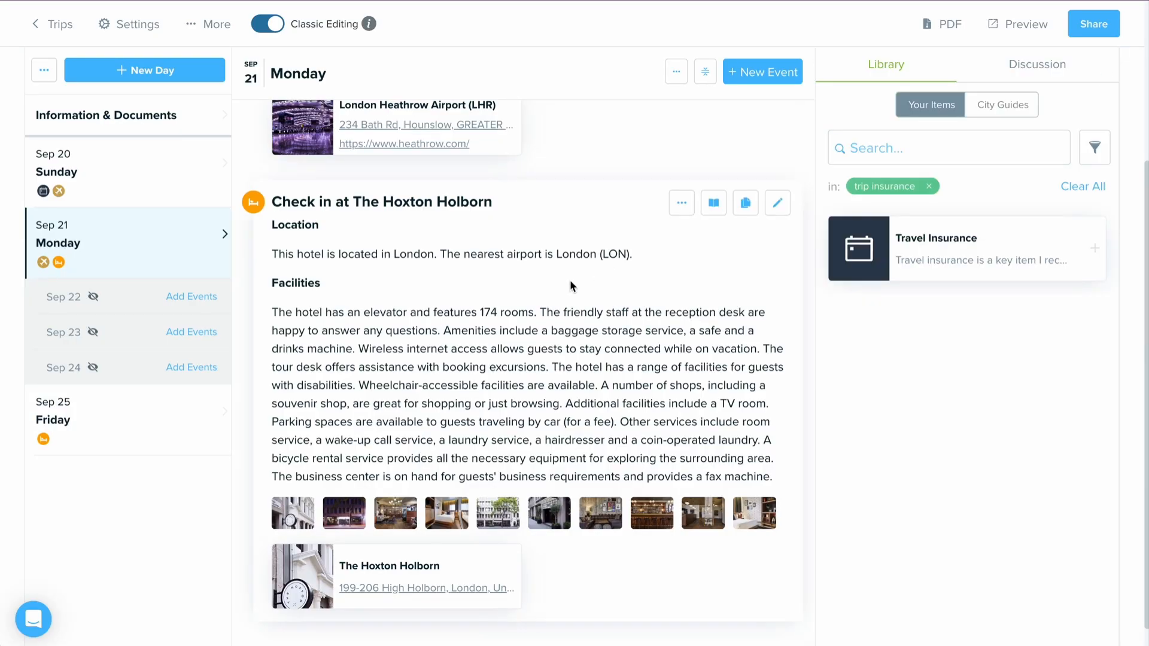
pyautogui.click(161, 413)
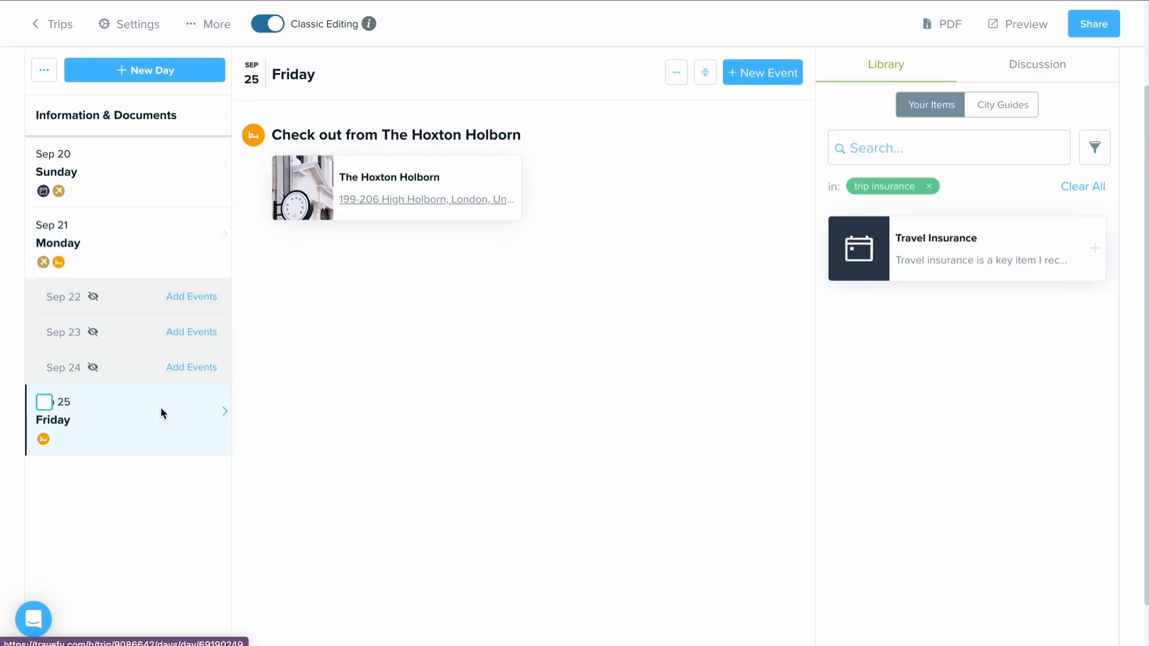
pyautogui.click(120, 268)
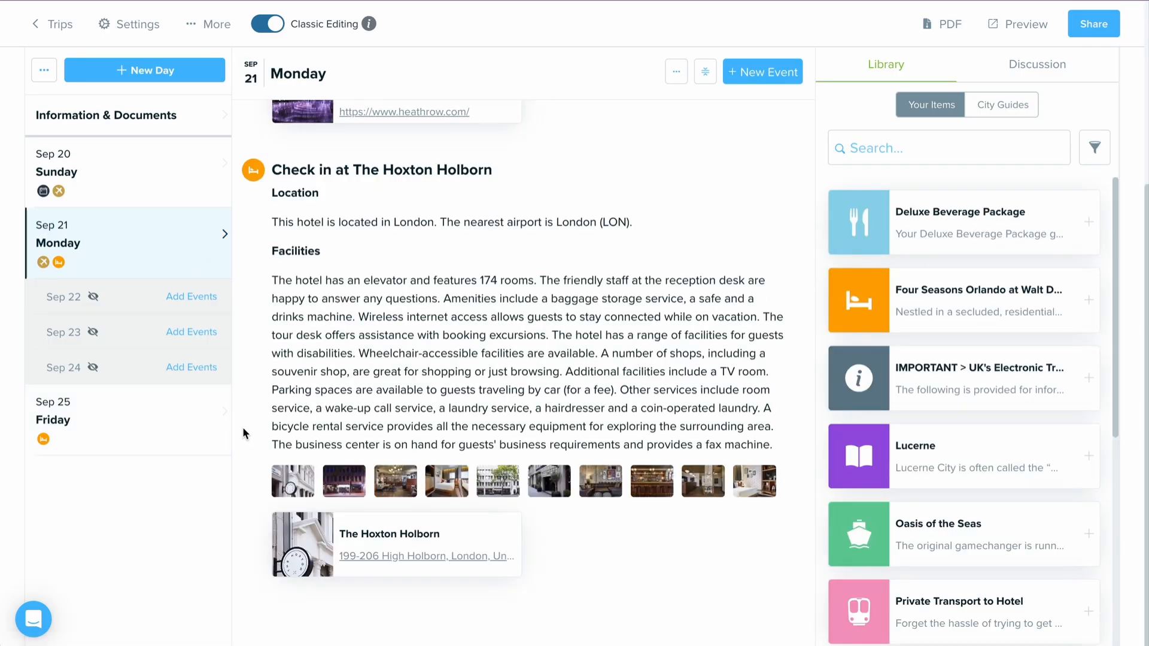
# - Add September 22 as an itinerary day and start a tour event for it with Viator as the tour line
pyautogui.click(178, 297)
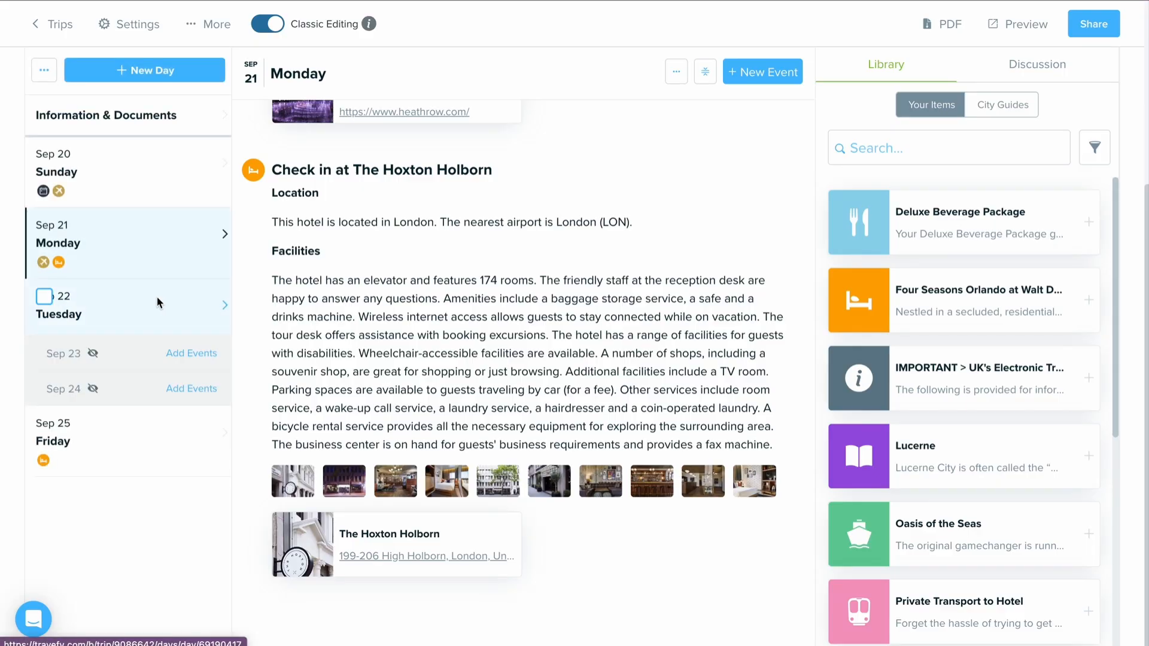
pyautogui.click(757, 75)
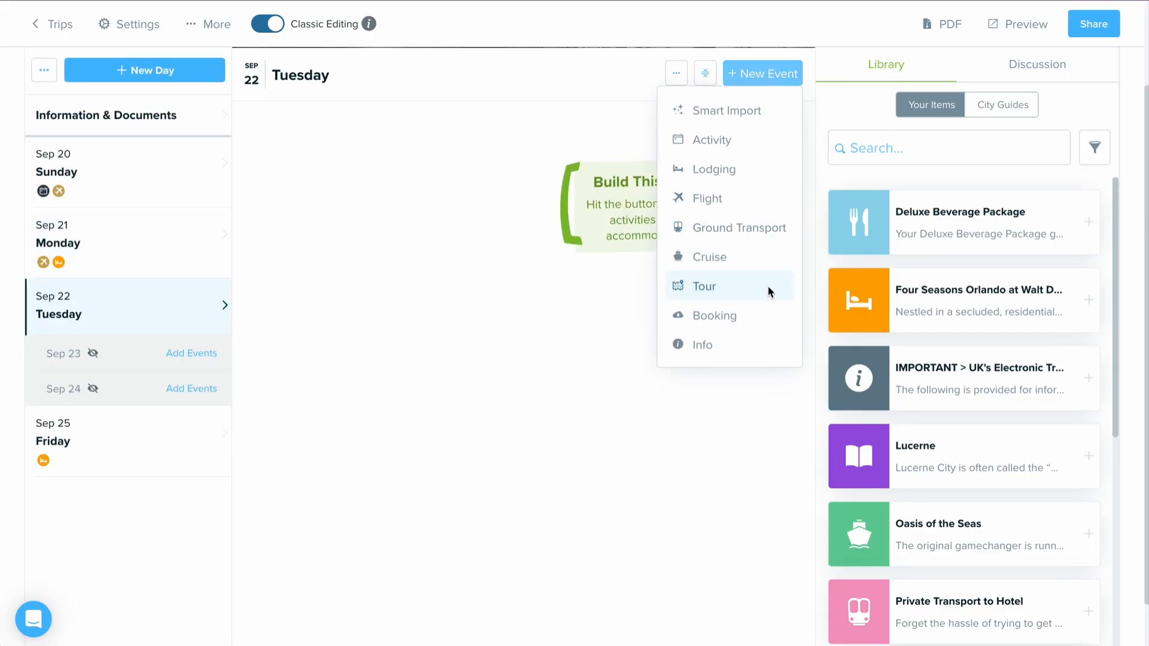
pyautogui.click(770, 292)
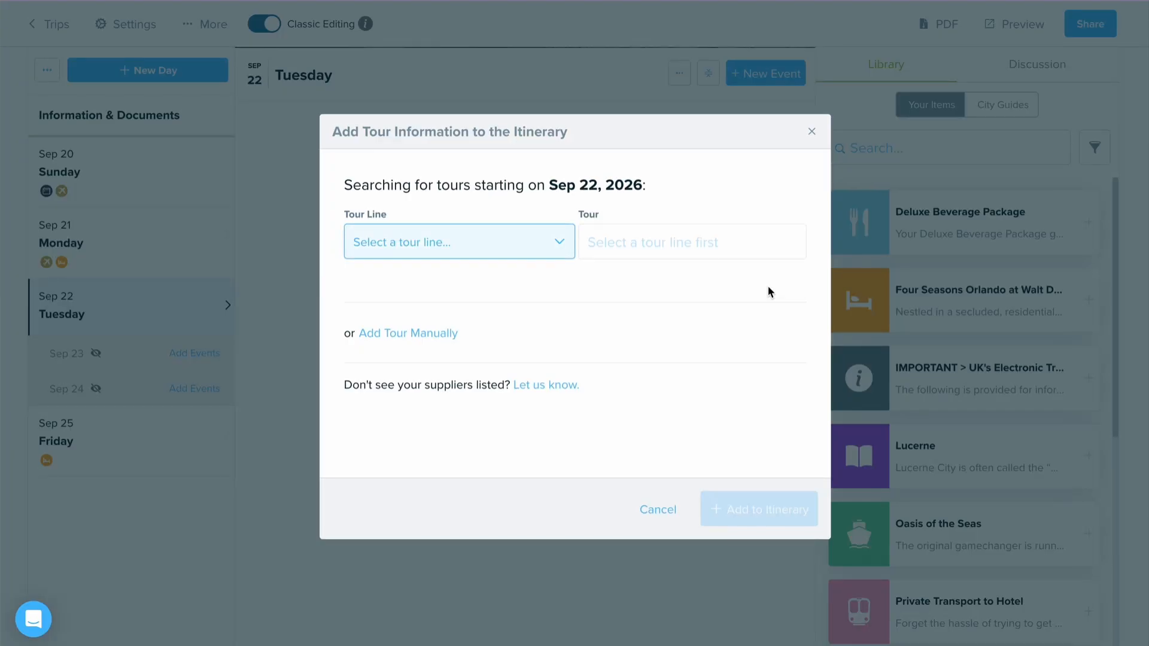
pyautogui.click(515, 240)
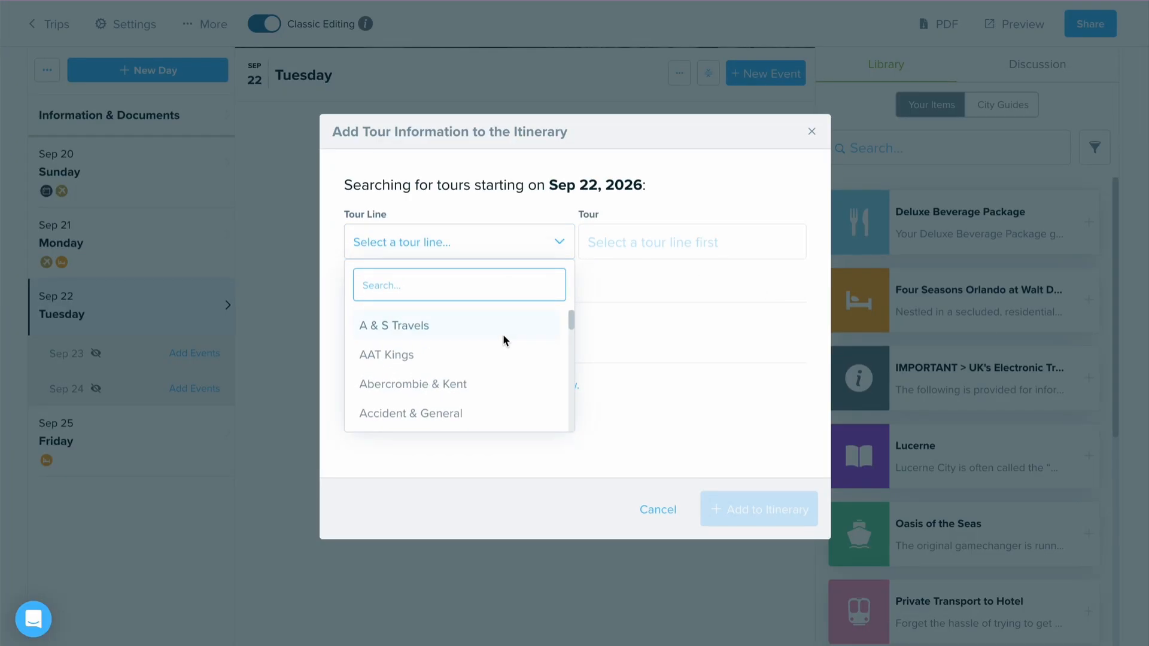
pyautogui.scroll(-5, 503, 340)
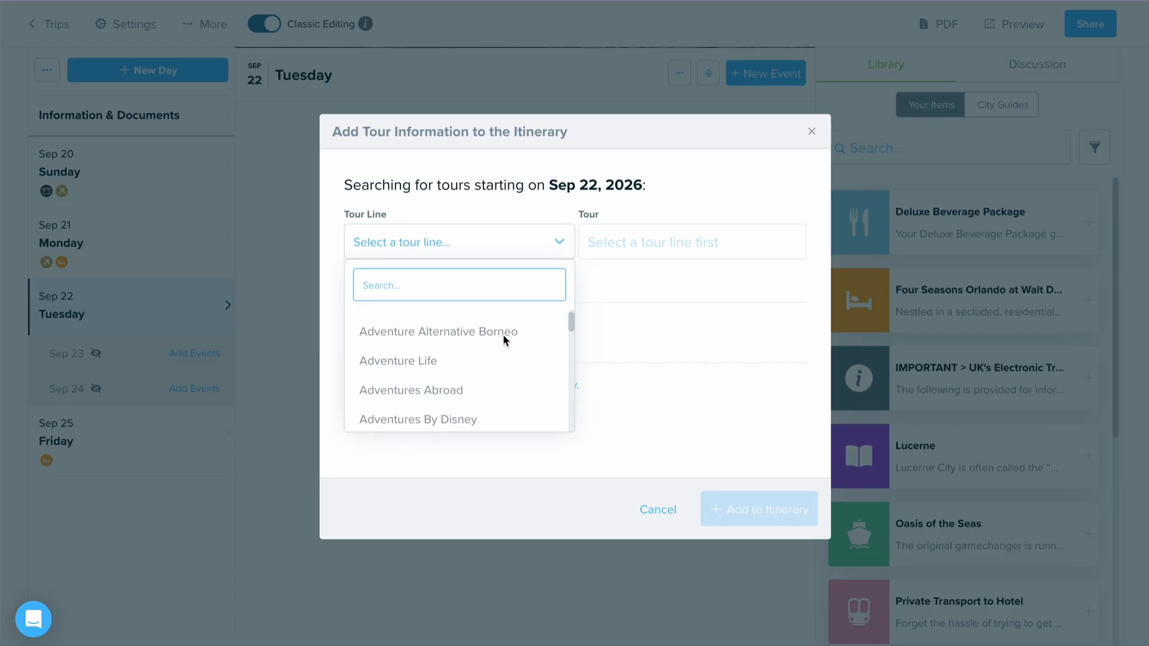
pyautogui.scroll(-1, 502, 340)
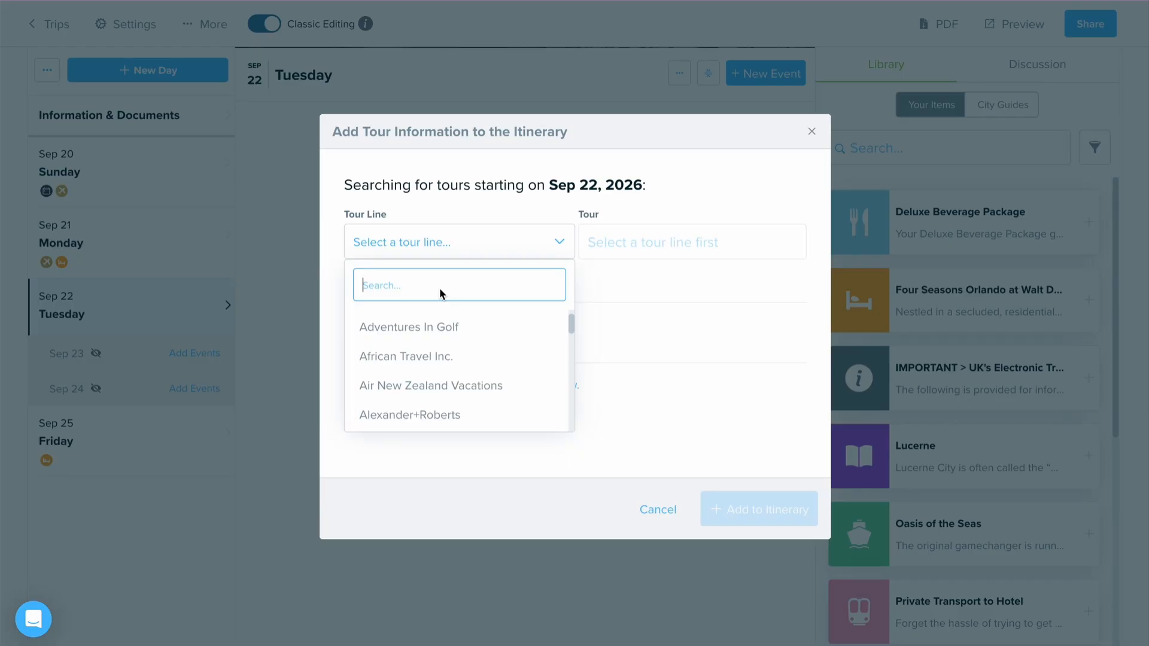
pyautogui.write('Viator')
pyautogui.click(482, 328)
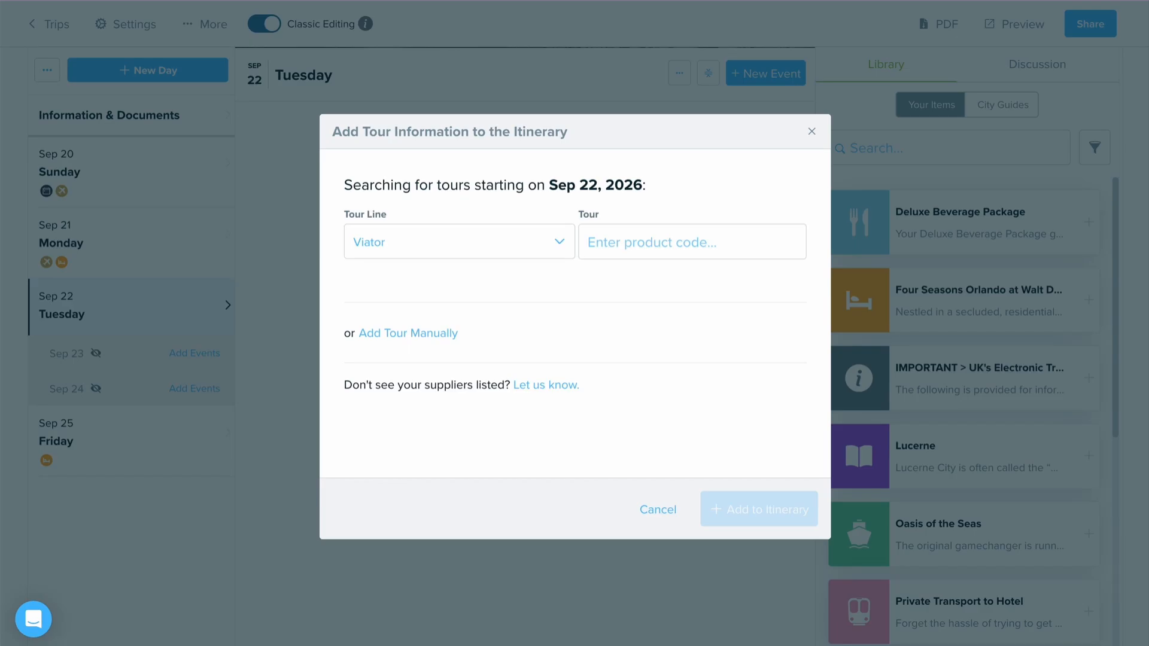
# - Look up the Viator tour with product code 3858EE021 and add it to Tuesday's itinerary
pyautogui.click(733, 257)
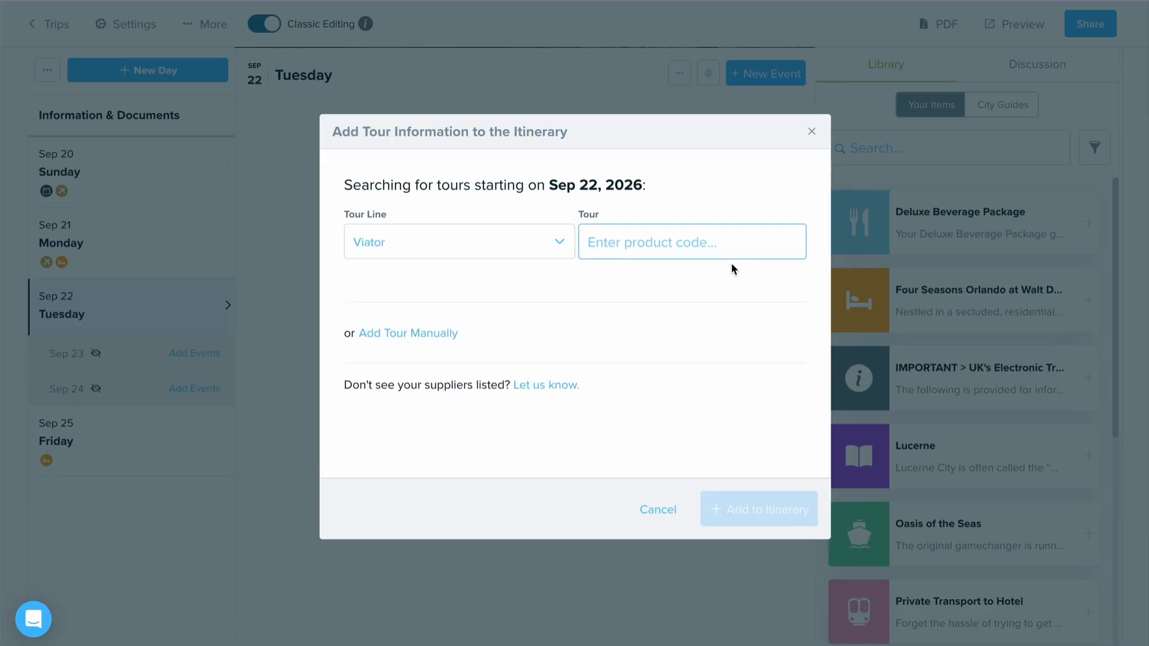
pyautogui.write('3858EE021')
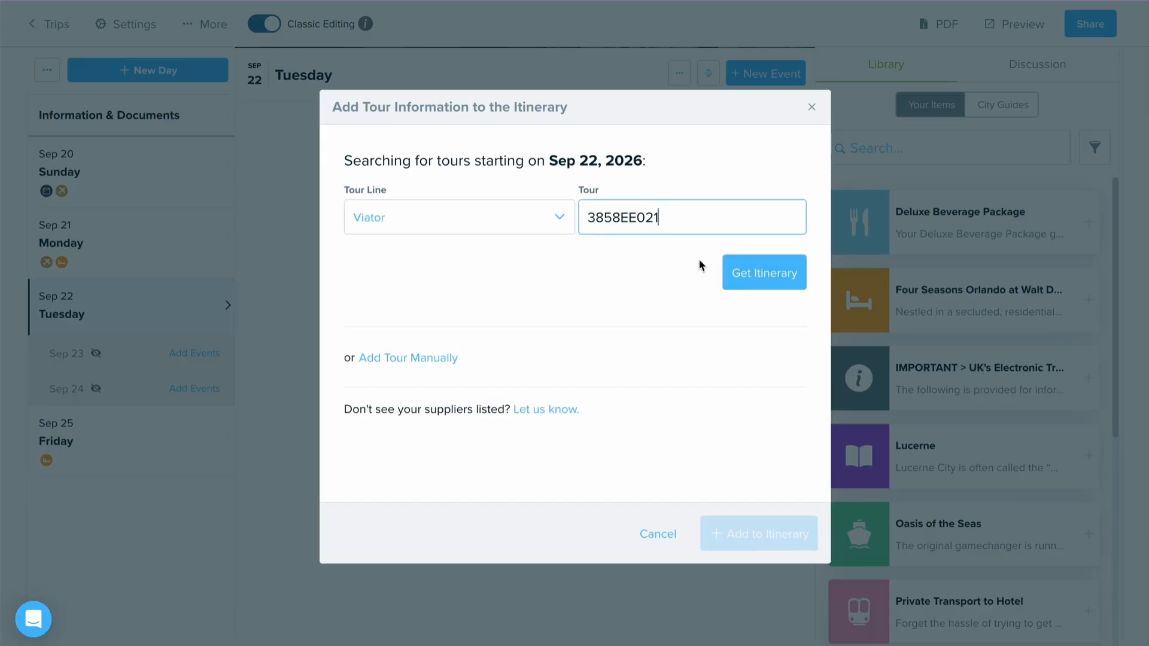
pyautogui.click(748, 280)
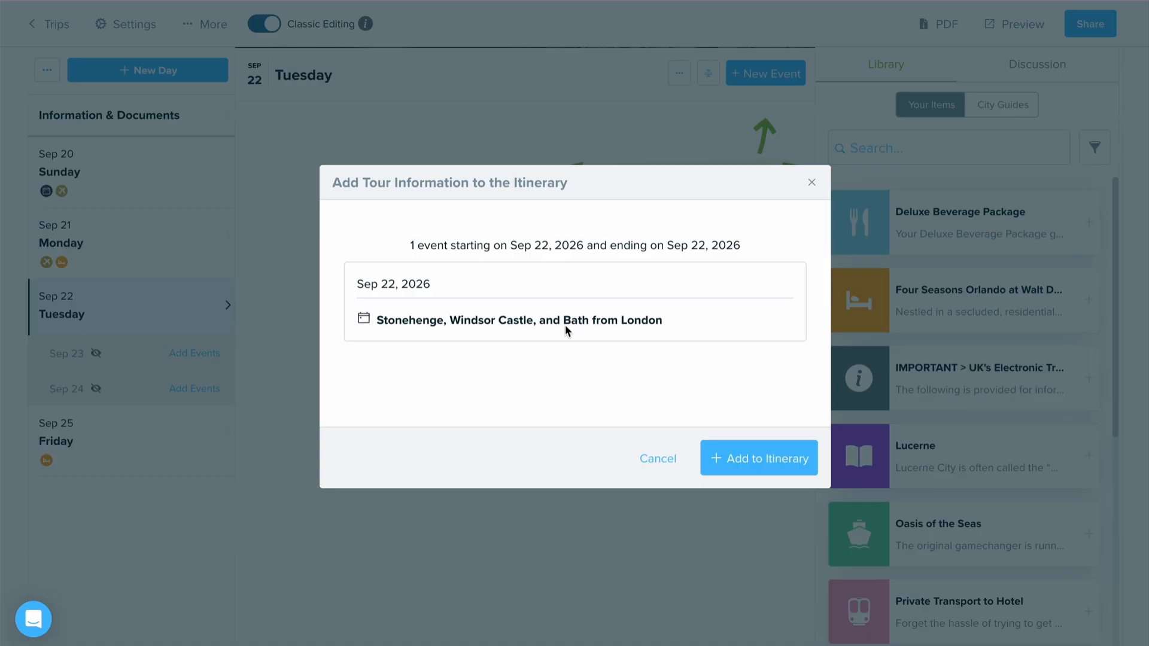
pyautogui.click(761, 470)
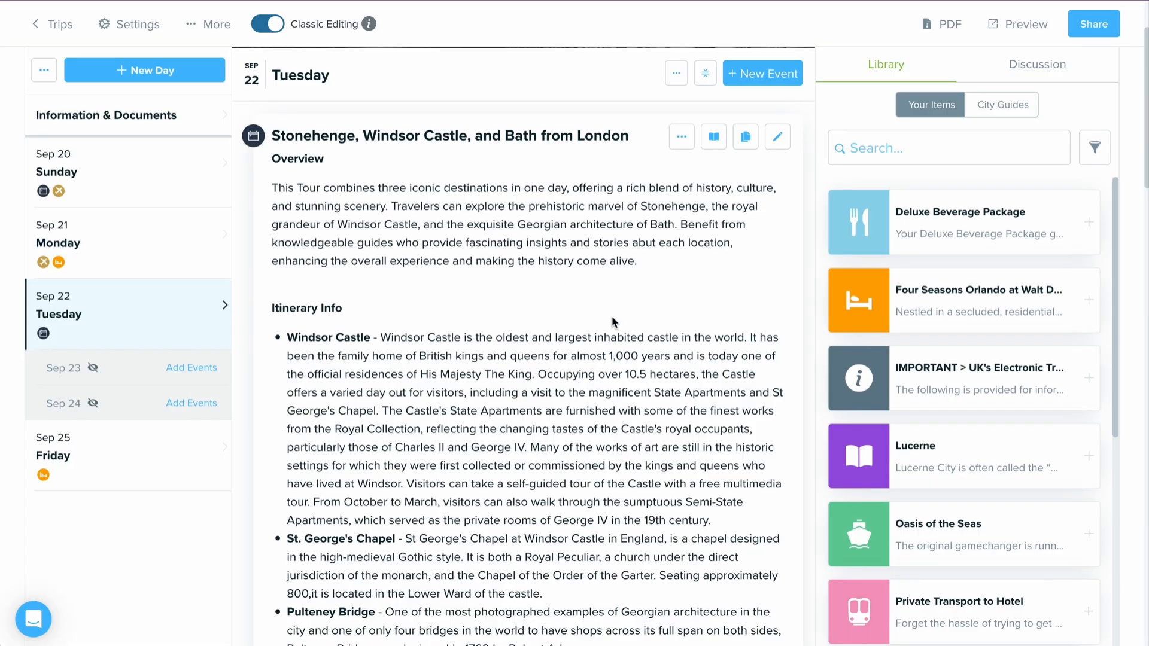
# - Review the imported tour's description, inclusions, exclusions, departure details, additional information, photos and attached places
pyautogui.scroll(-8, 612, 317)
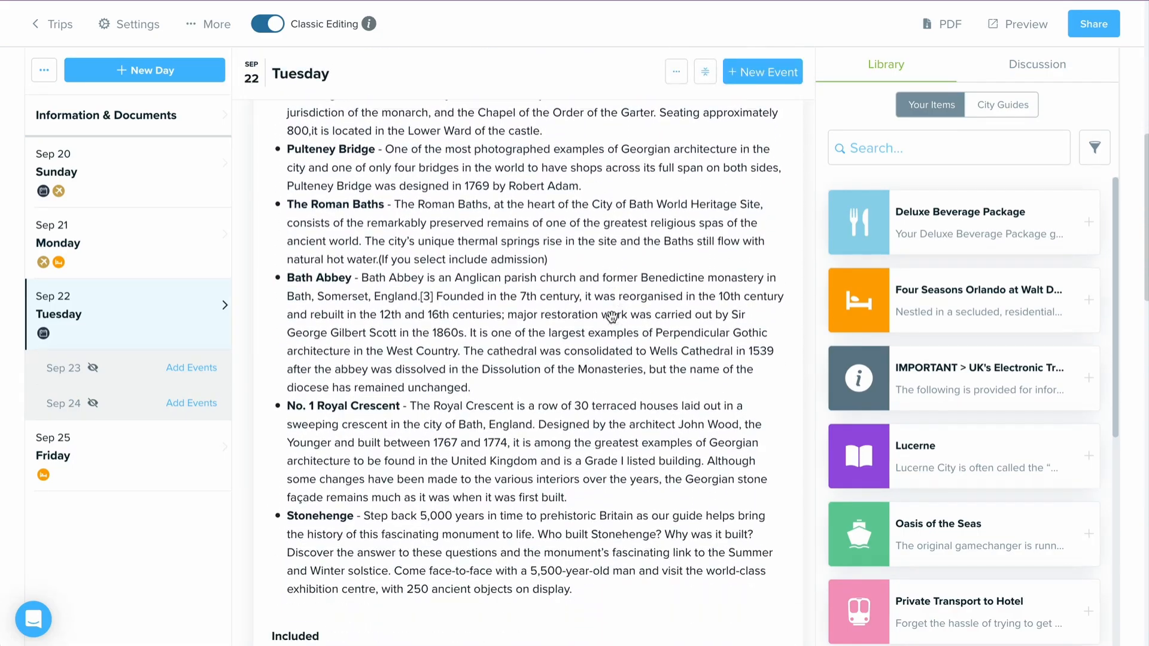
pyautogui.scroll(-3, 612, 317)
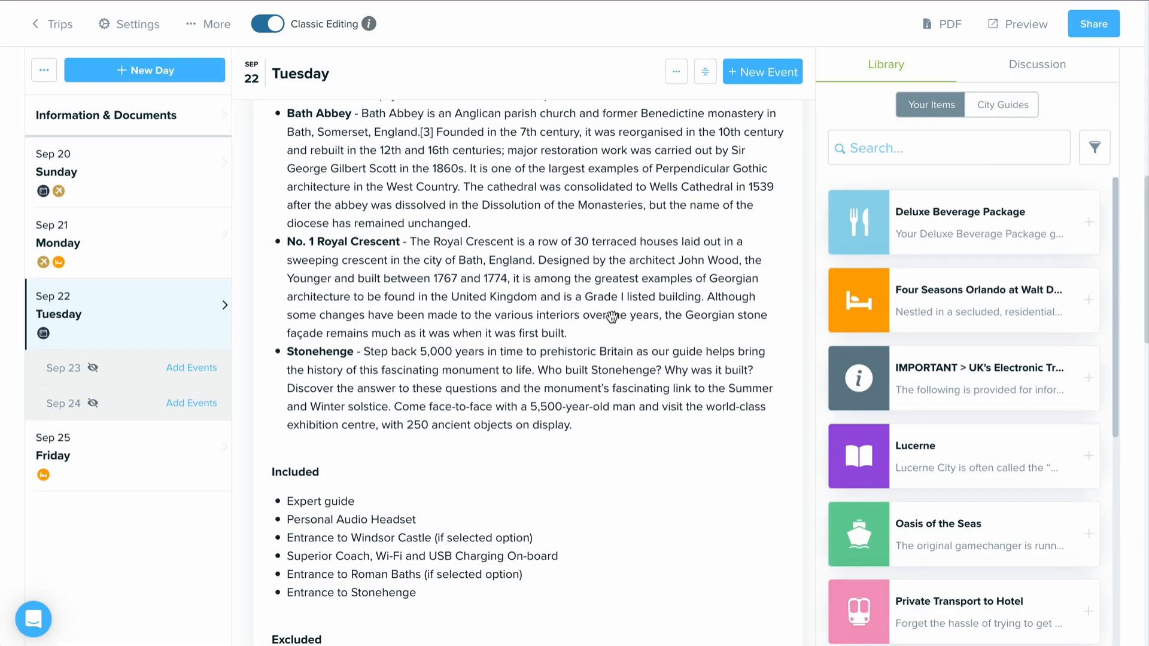
pyautogui.scroll(-8, 612, 317)
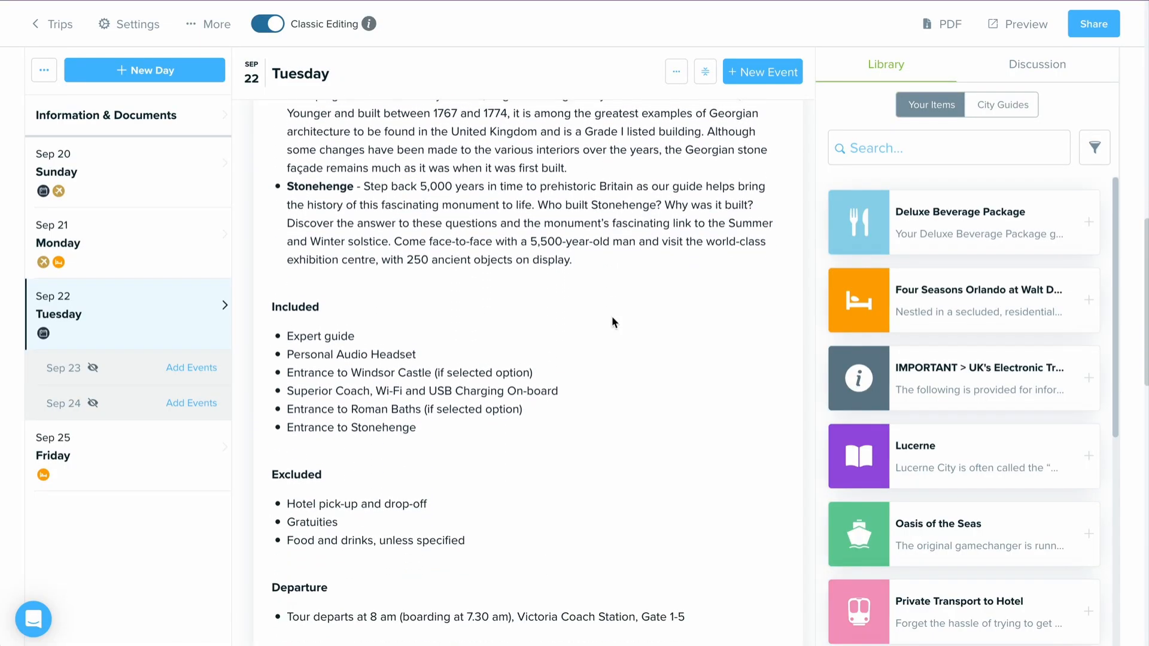
pyautogui.scroll(-11, 611, 317)
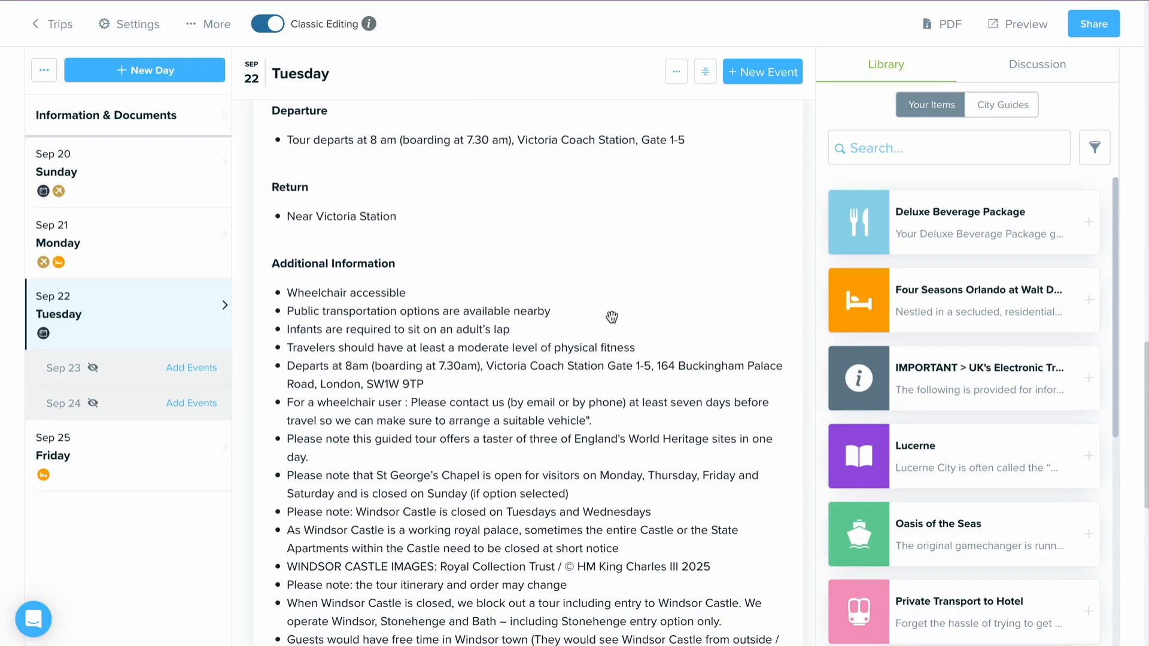
pyautogui.moveTo(321, 428)
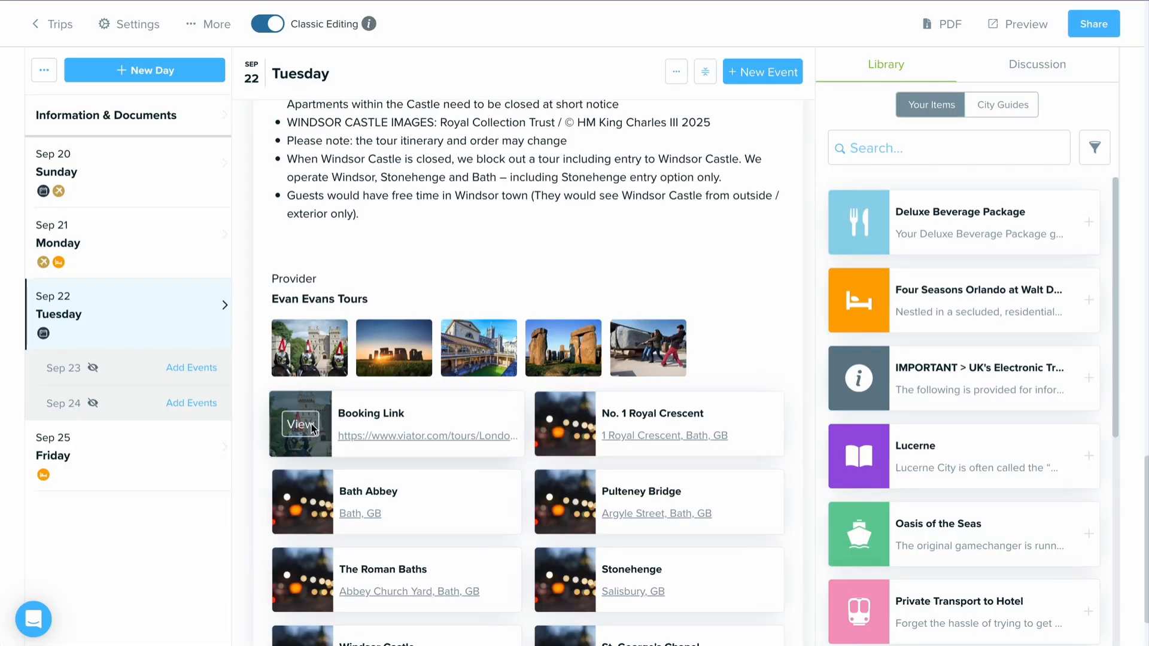
pyautogui.scroll(4, 304, 353)
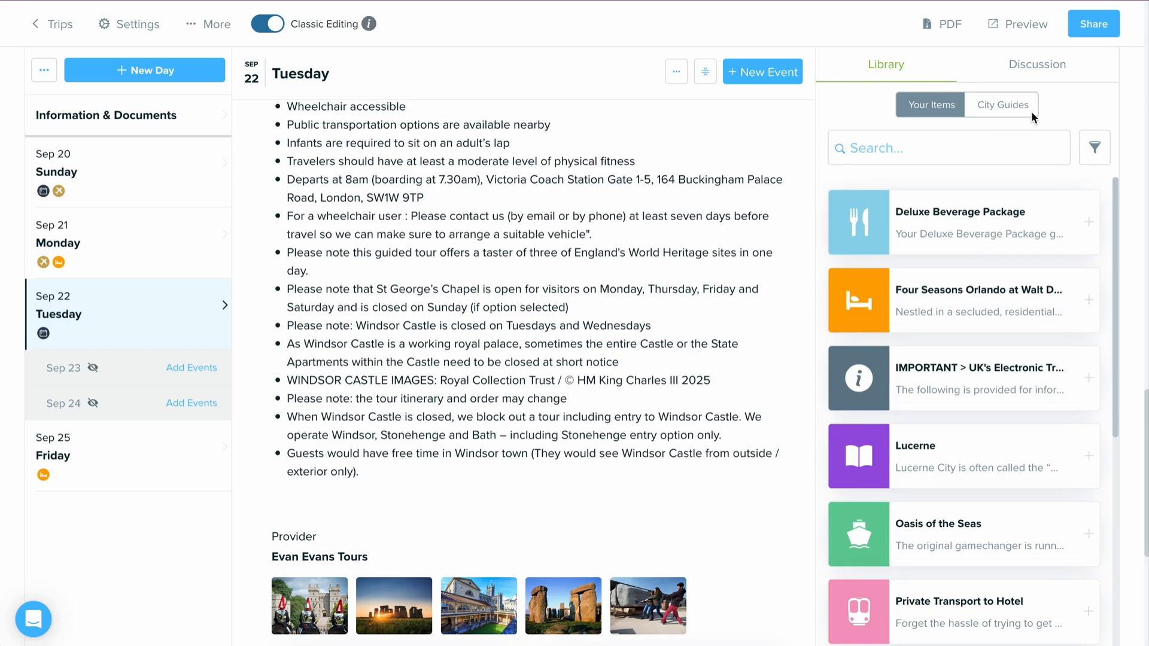
# - Find the ArrivalGuides city guide for London in the library and browse its sections and attractions
pyautogui.click(1011, 106)
pyautogui.click(960, 150)
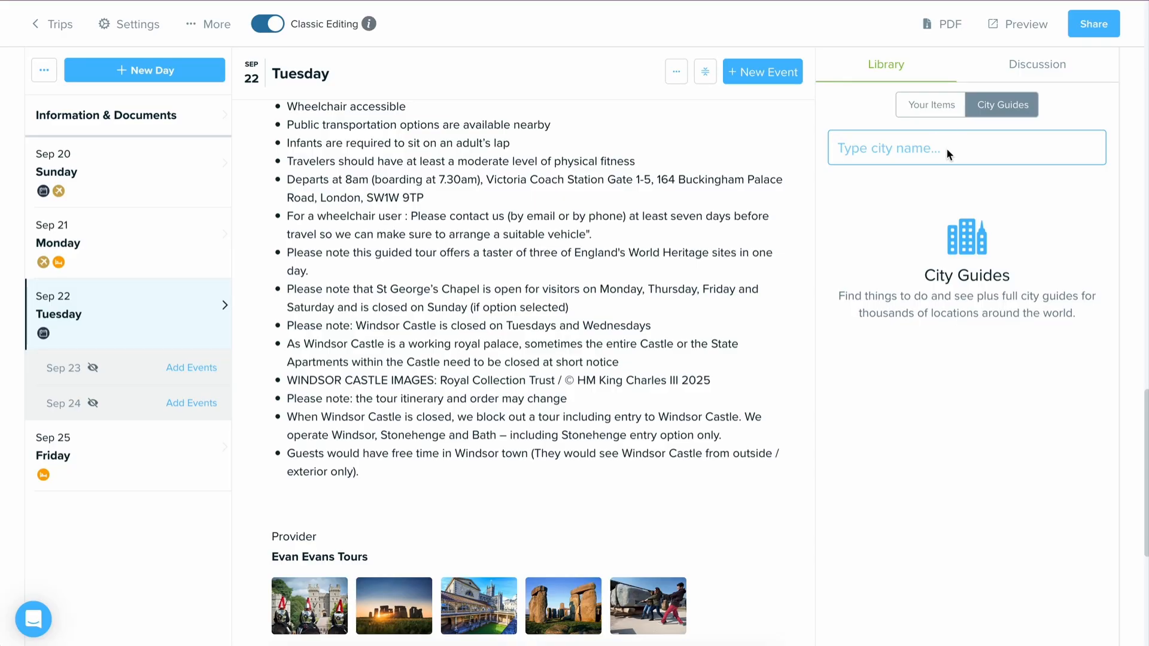
pyautogui.write('London')
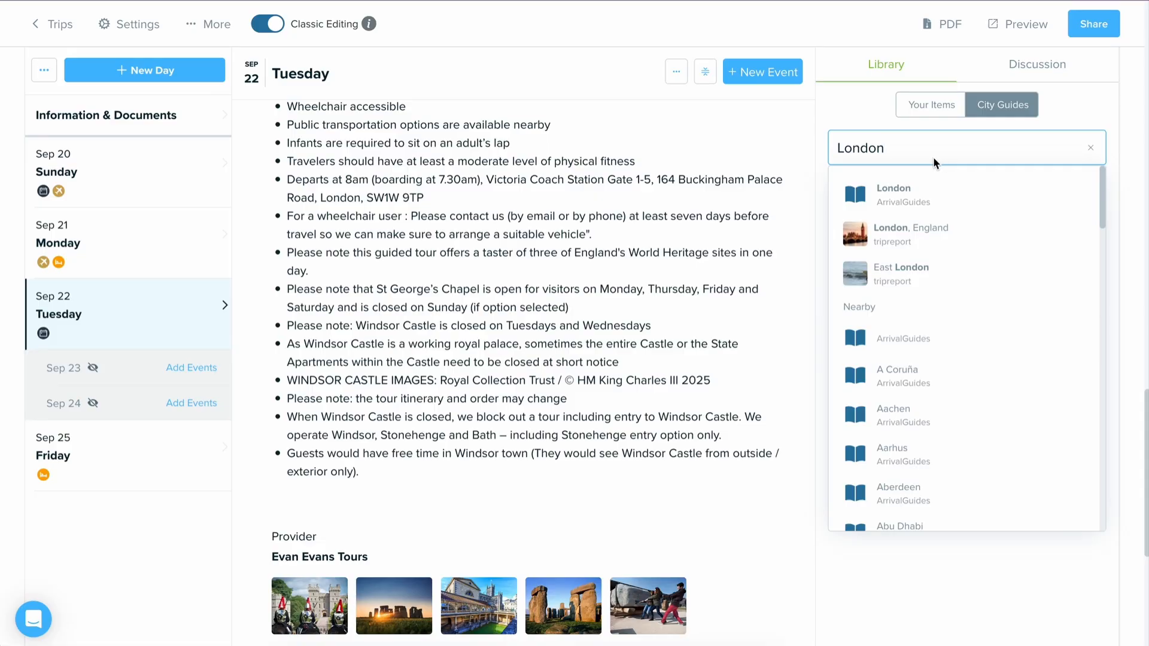
pyautogui.click(961, 193)
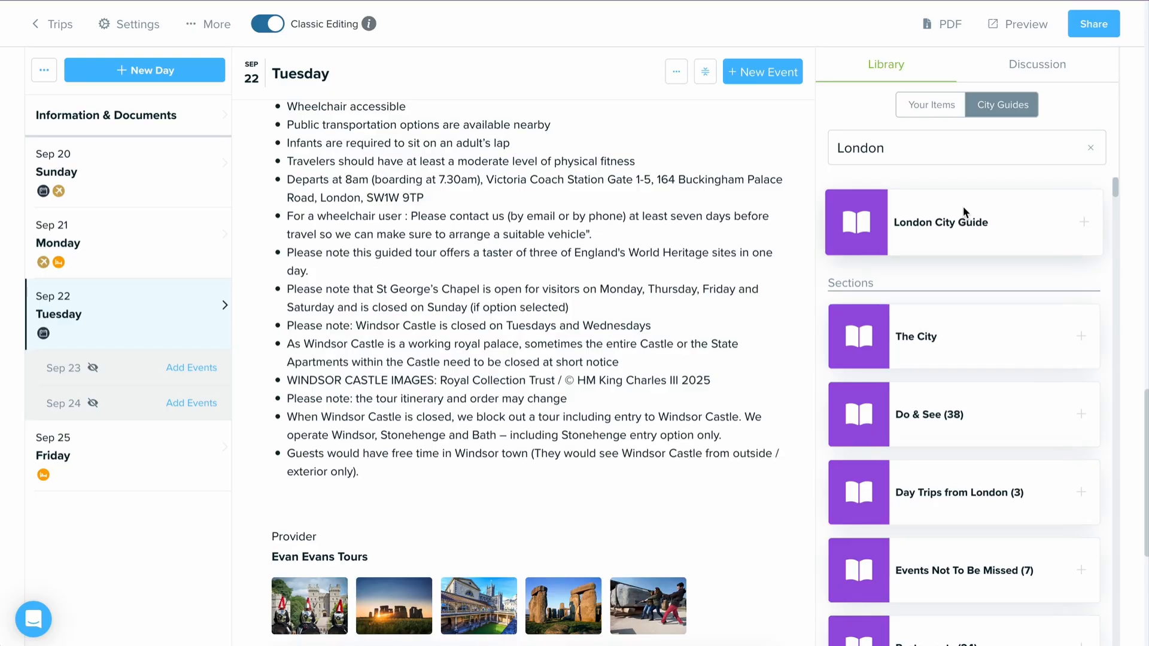
pyautogui.scroll(-3, 908, 314)
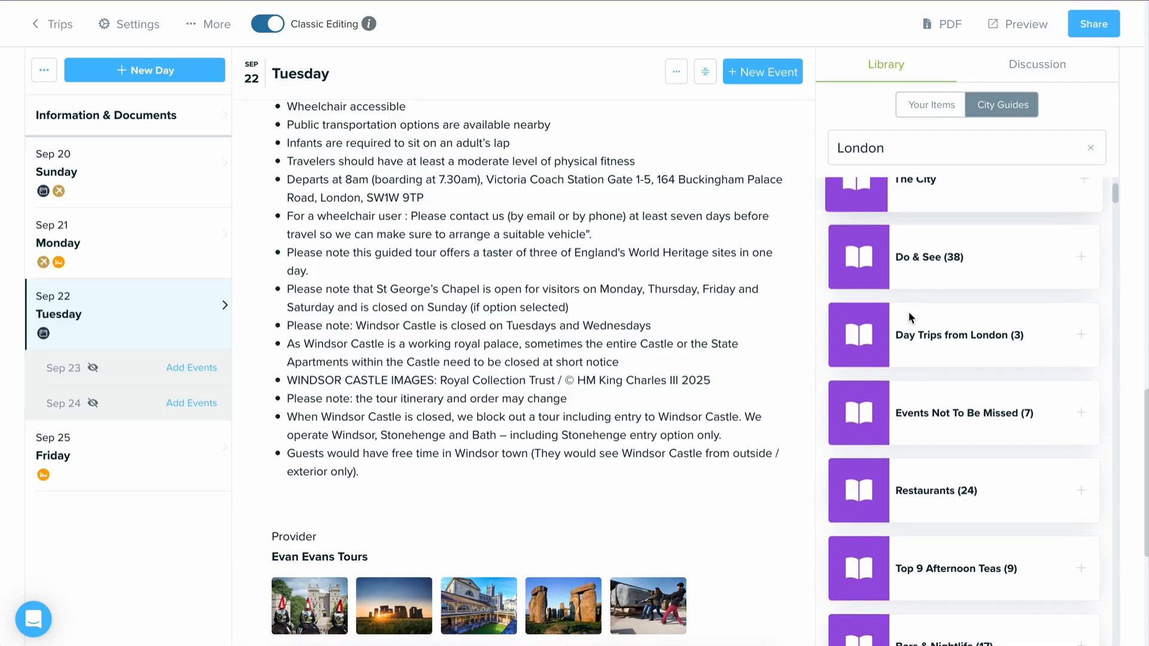
pyautogui.scroll(-10, 908, 317)
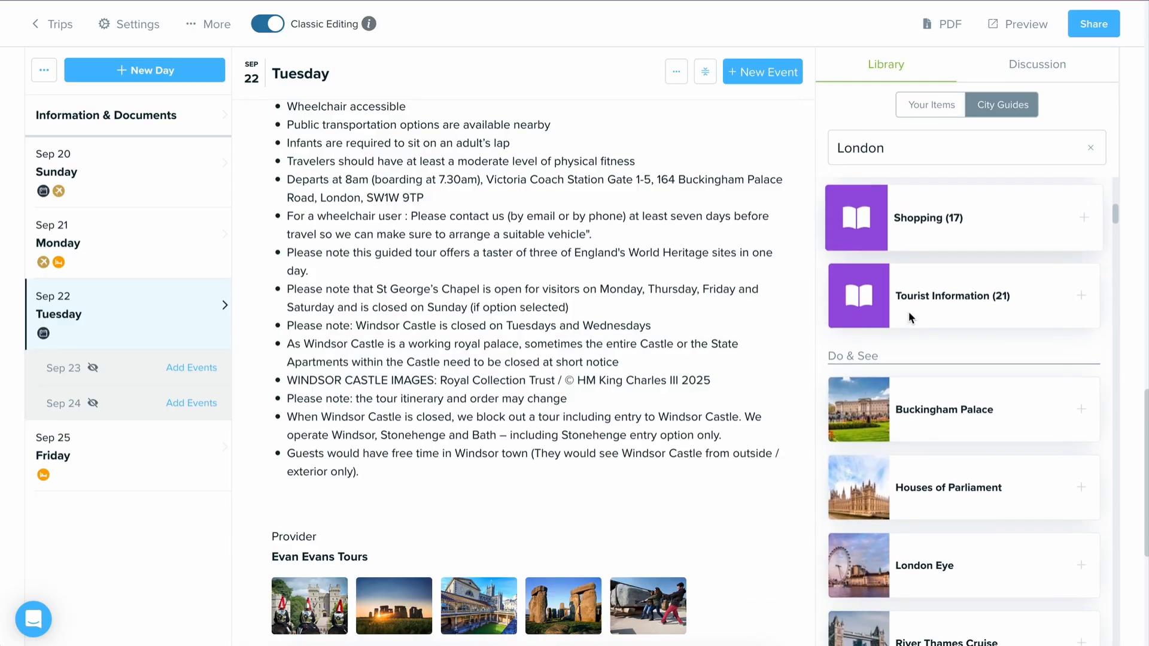
# - Add the London guide's Tourist Information section to Information & Documents and look over its entries
pyautogui.click(129, 121)
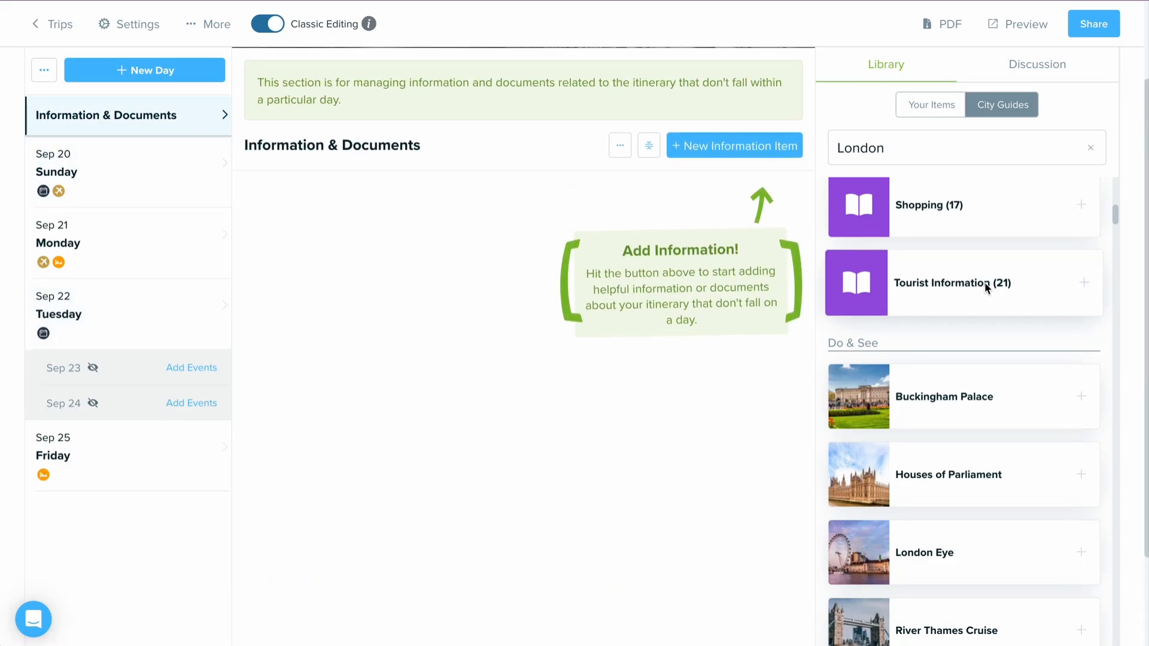
pyautogui.moveTo(983, 287); pyautogui.dragTo(513, 408)
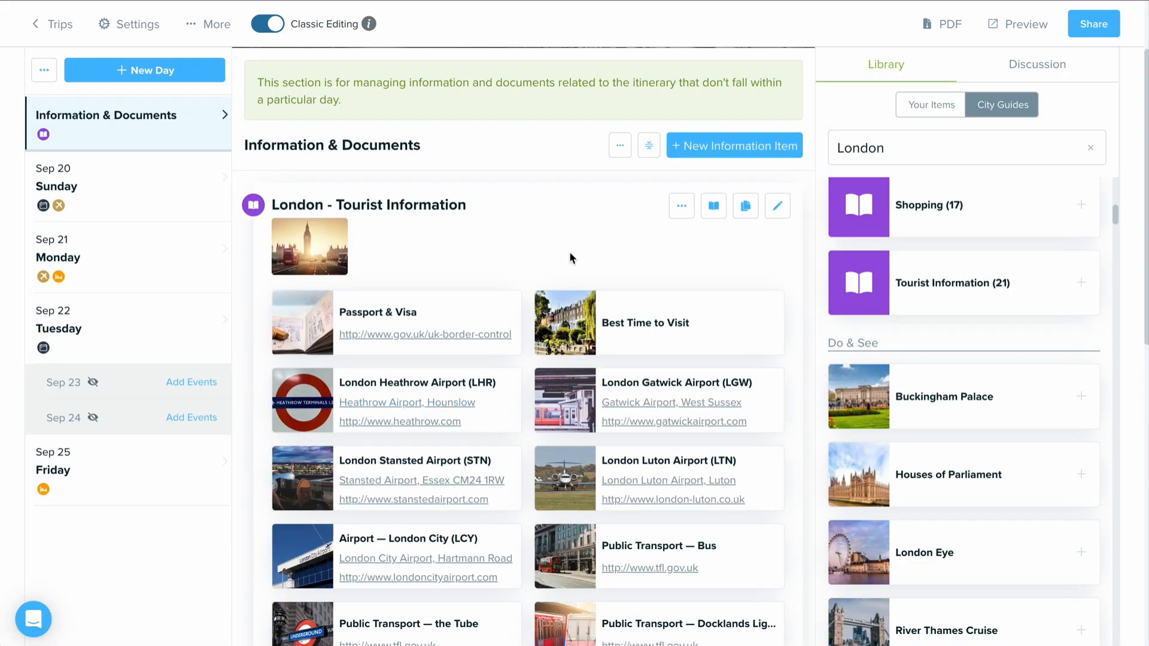
pyautogui.scroll(-1, 570, 252)
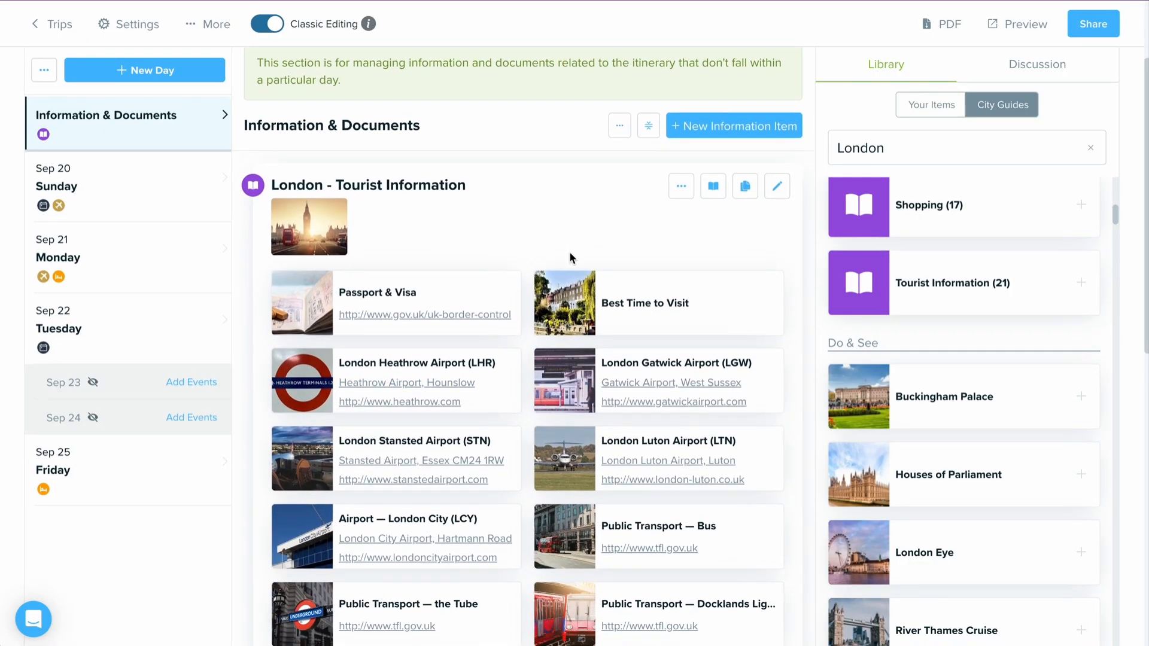
pyautogui.scroll(-2, 569, 251)
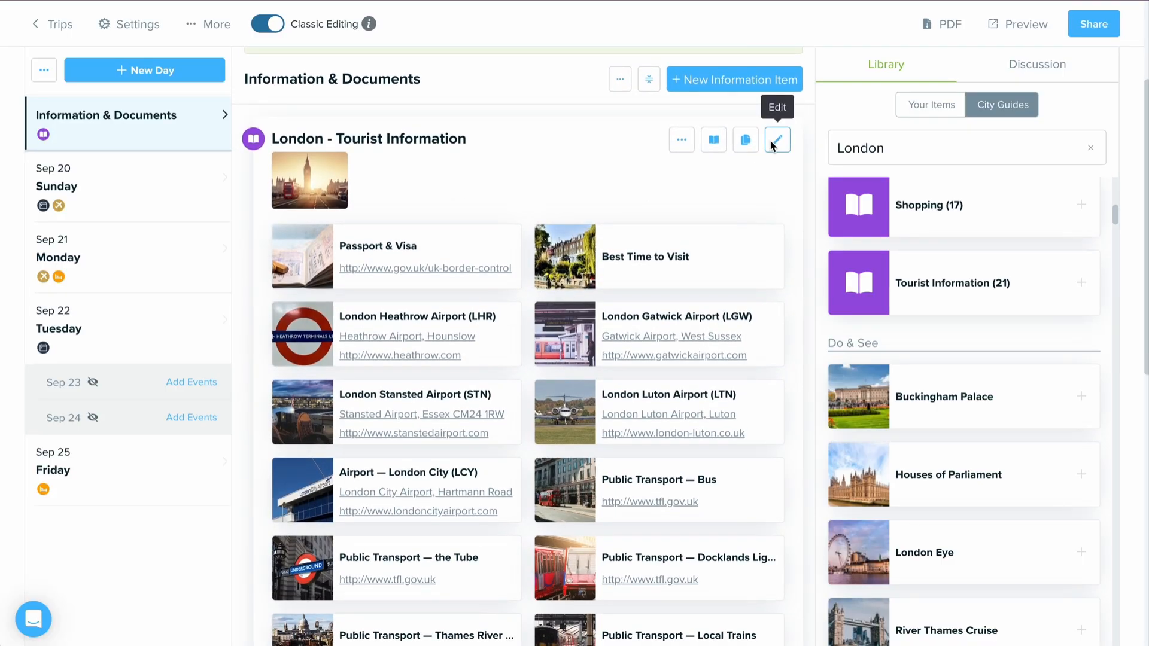
# - Remove the Public Transport — Trams attachment from the London - Tourist Information item and finish editing it
pyautogui.click(776, 140)
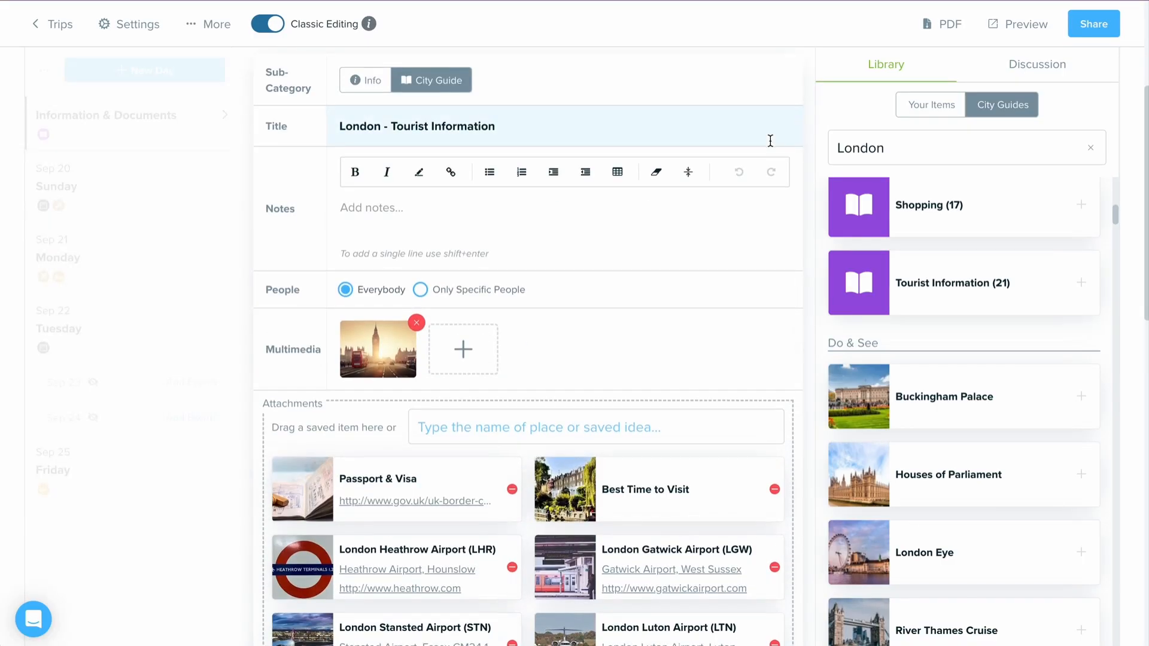
pyautogui.scroll(-5, 565, 335)
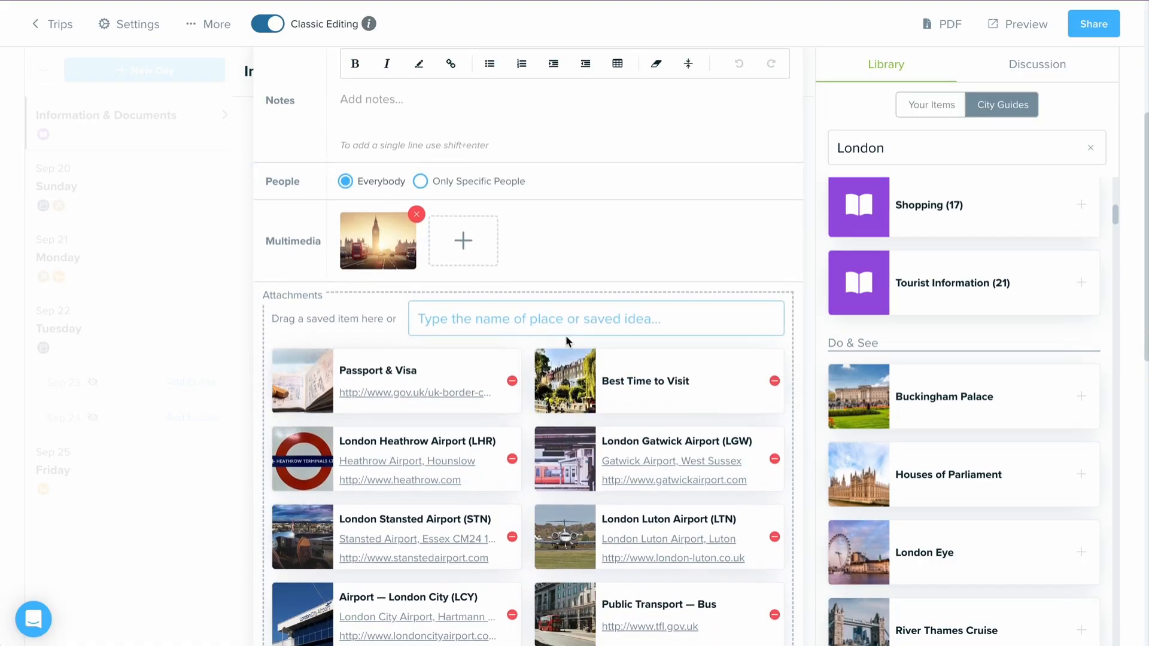
pyautogui.scroll(-3, 532, 485)
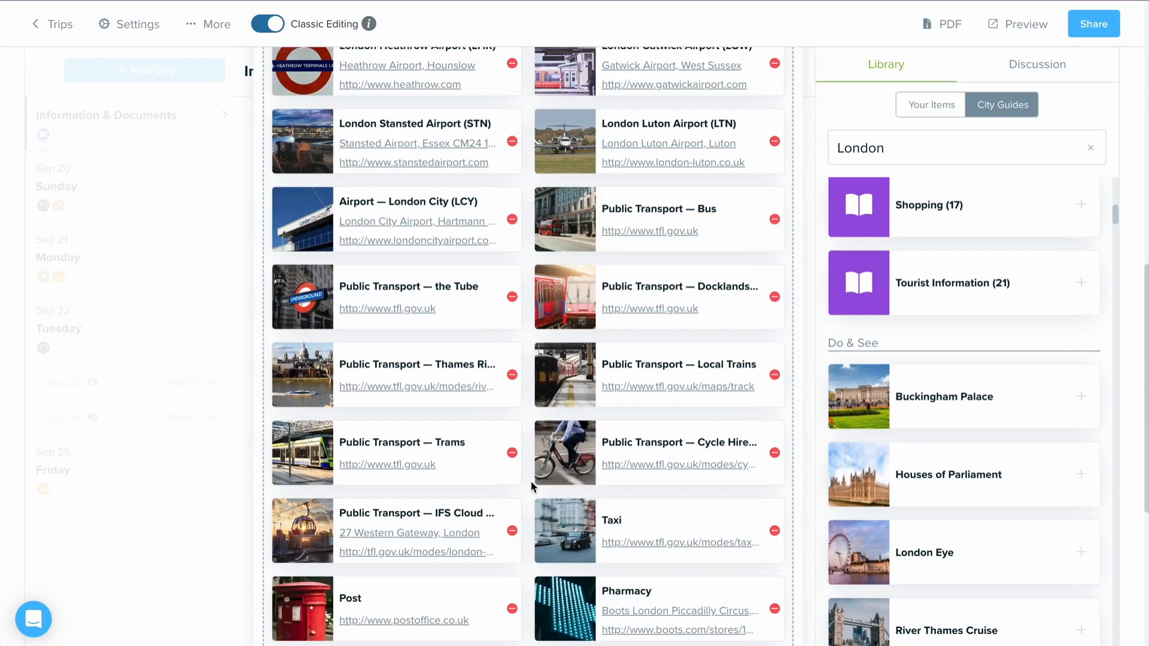
pyautogui.click(514, 453)
pyautogui.scroll(-4, 514, 457)
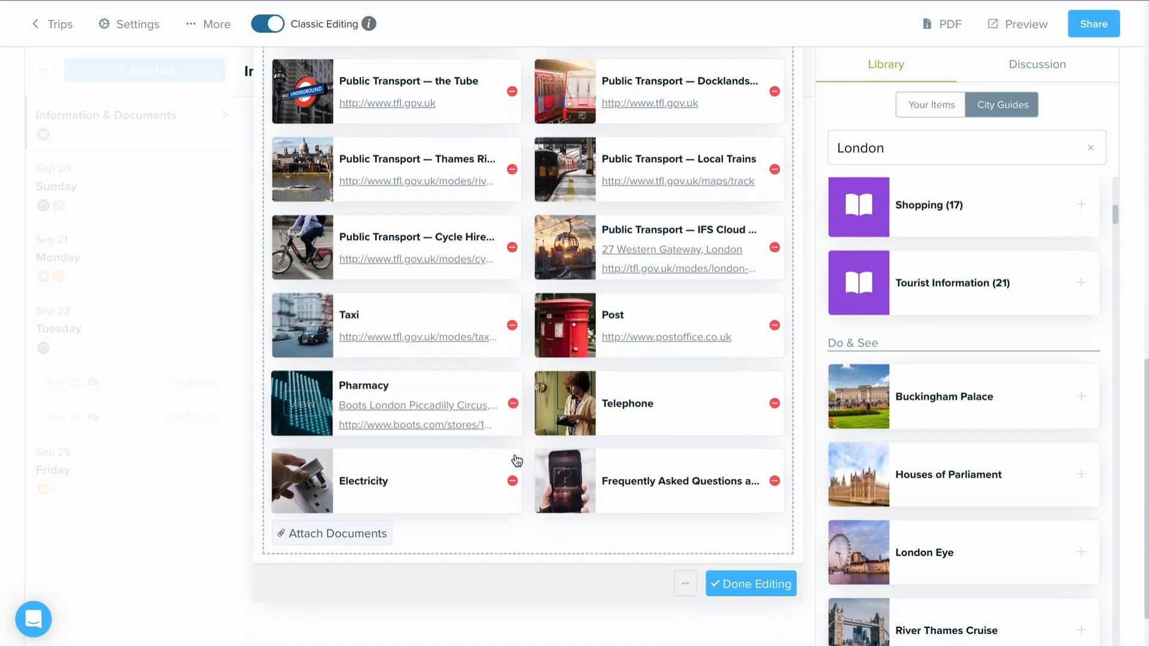
pyautogui.click(774, 540)
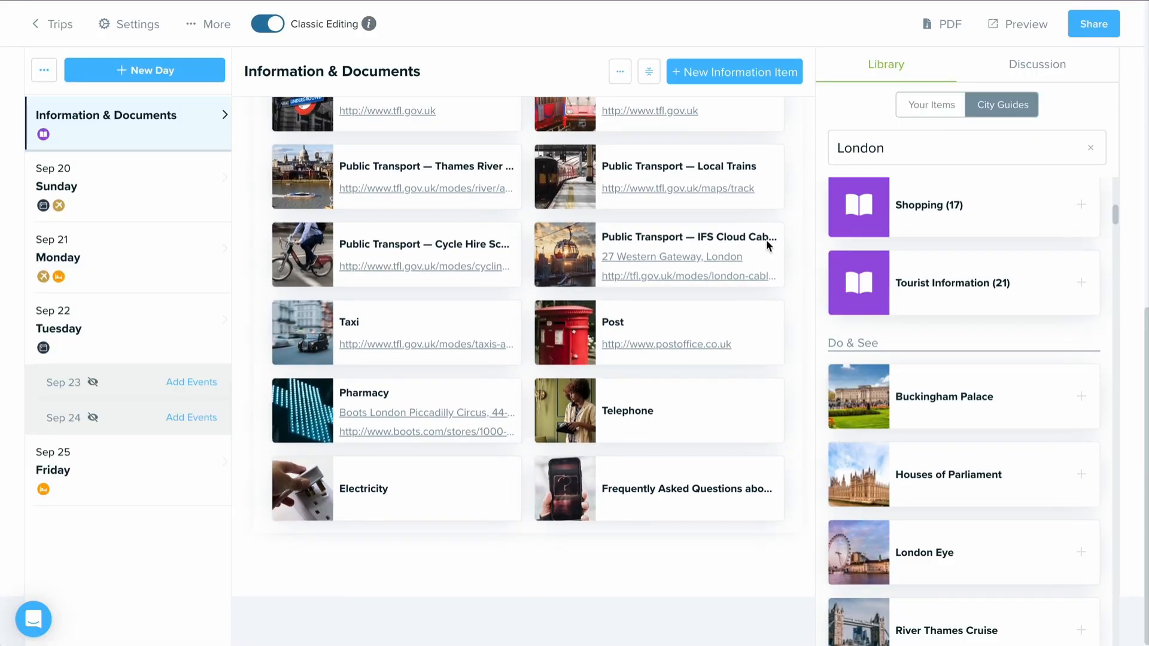
# - Preview the main itinerary in desktop view, examining the cover and tourist information and expanding Sunday's and Monday's events
pyautogui.click(1031, 23)
pyautogui.scroll(-3, 434, 239)
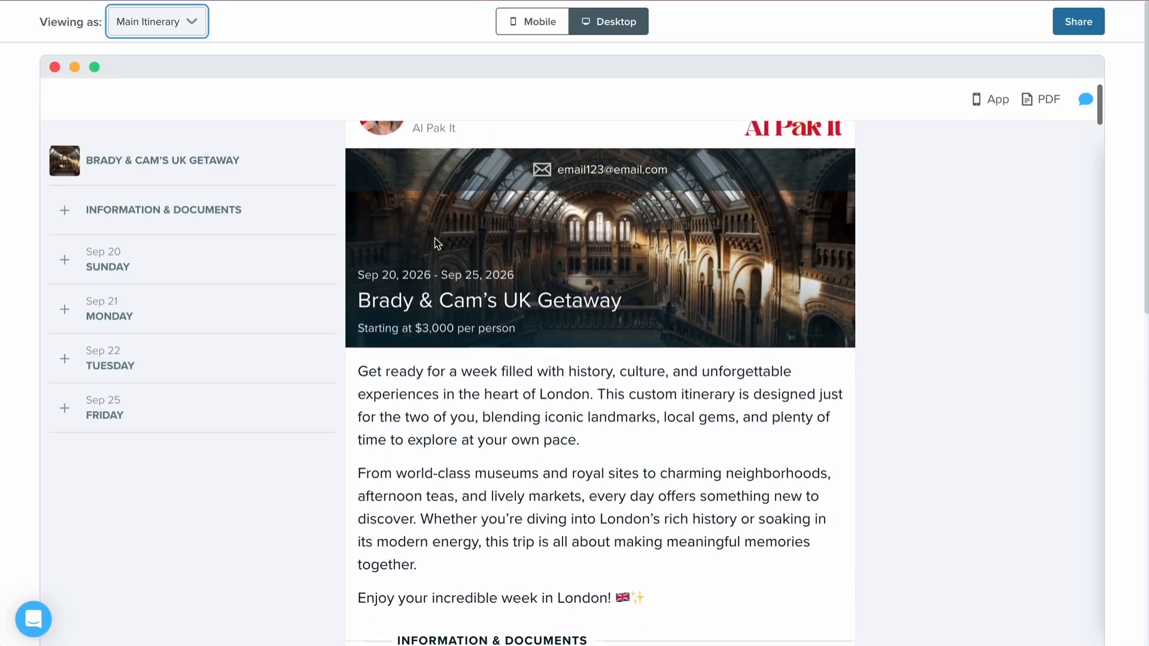
pyautogui.scroll(-7, 434, 243)
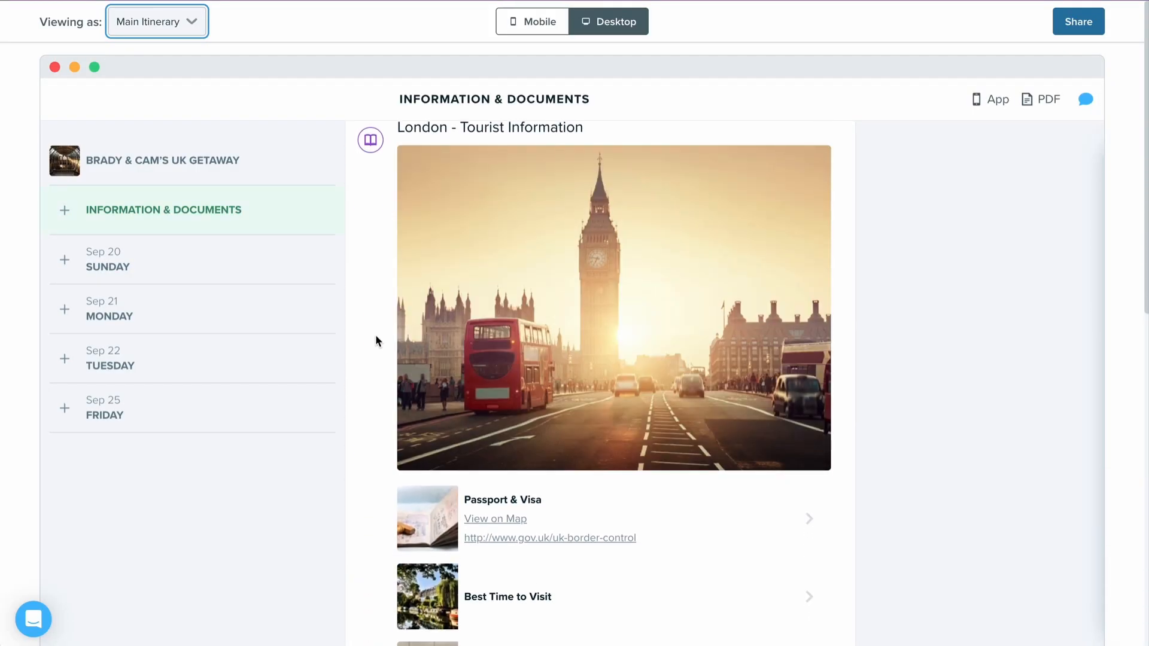
pyautogui.scroll(-1, 375, 335)
pyautogui.click(66, 261)
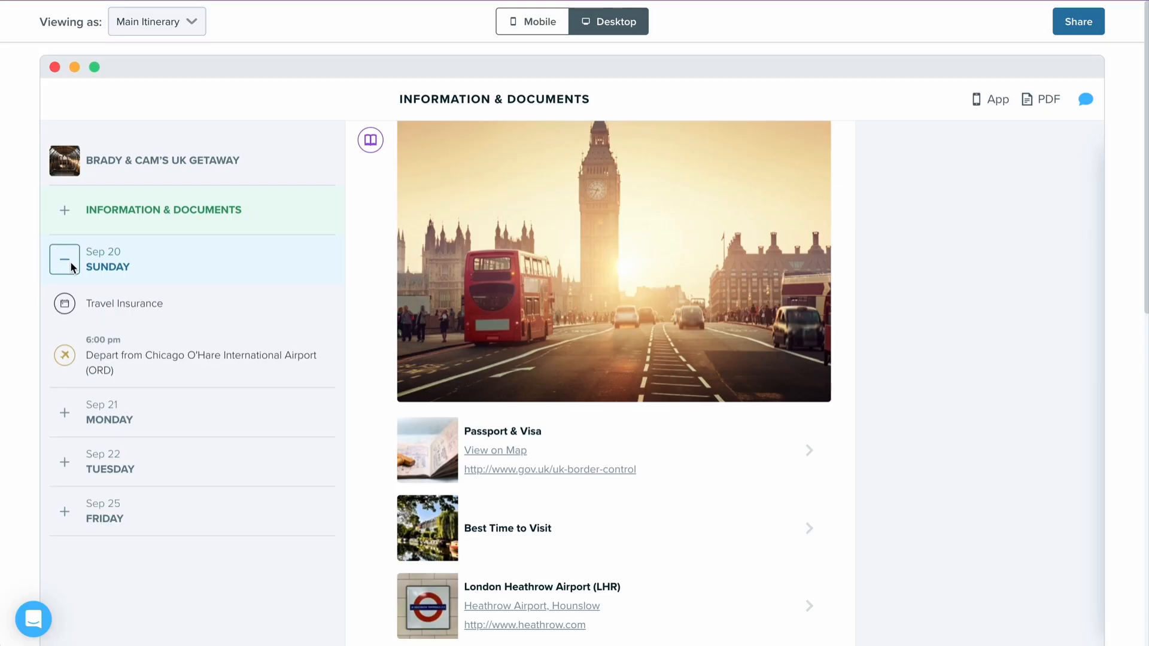
pyautogui.click(65, 418)
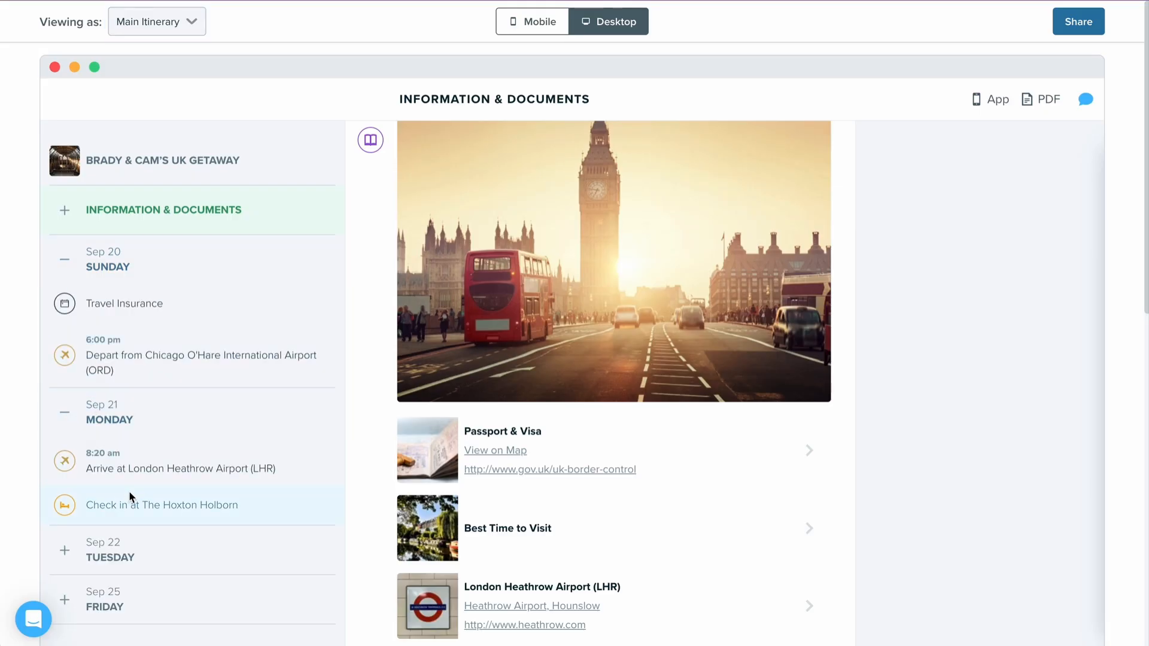
# - Examine Monday's check-in entry for The Hoxton Holborn and browse several photos in its full-size image gallery
pyautogui.click(155, 513)
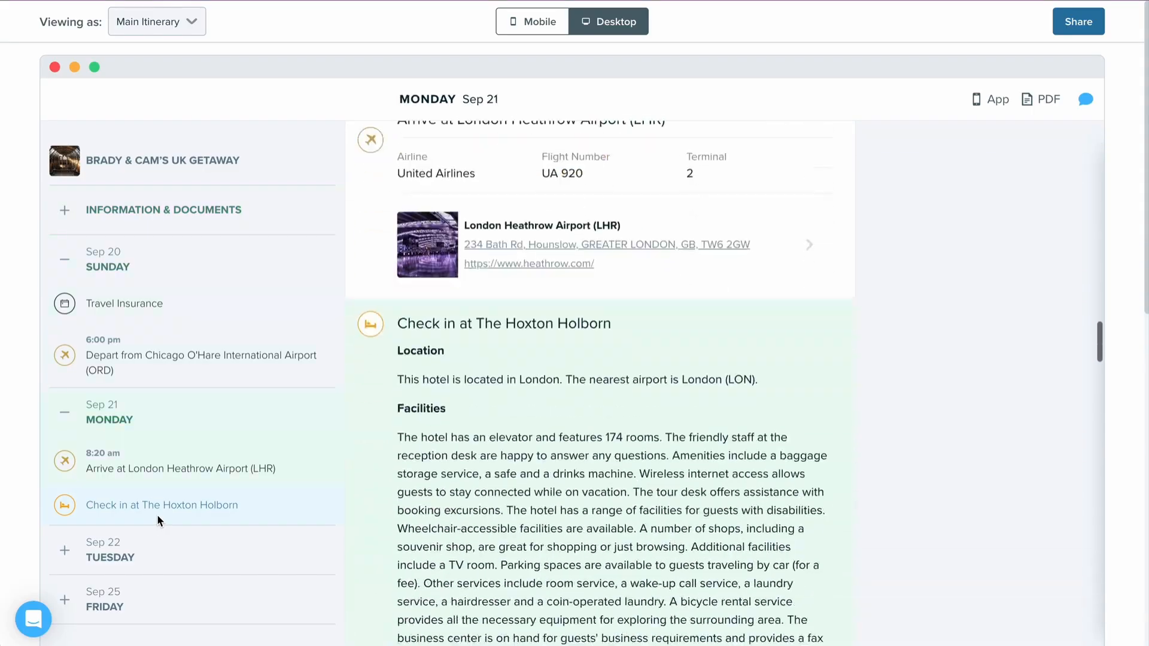
pyautogui.scroll(-4, 645, 293)
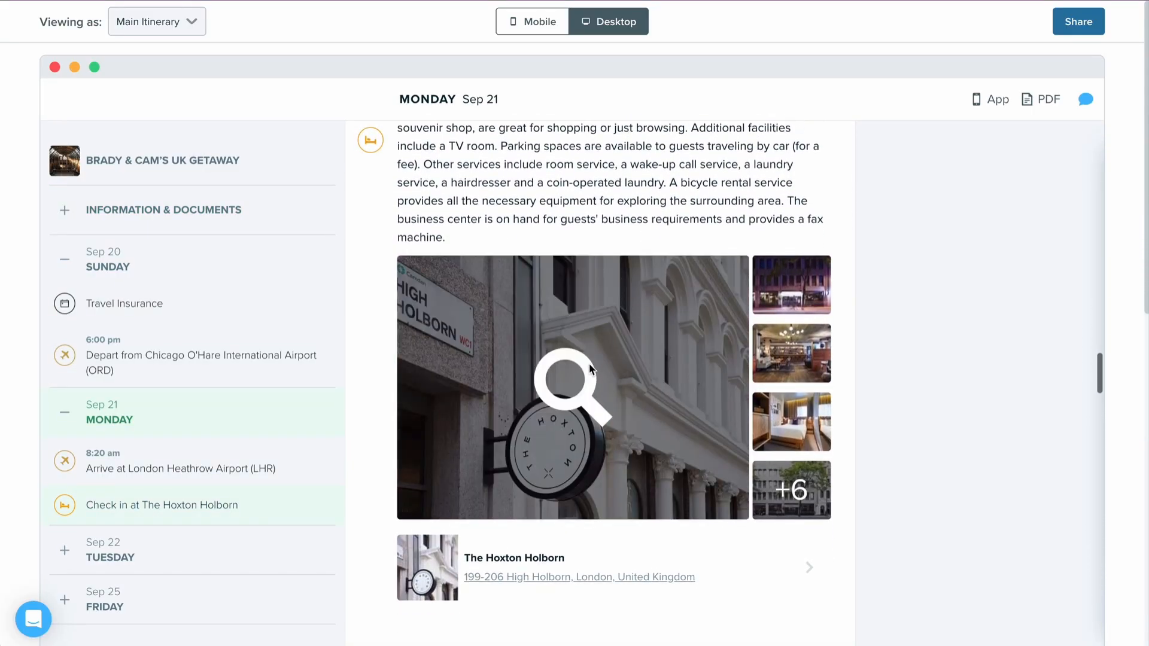
pyautogui.click(625, 354)
pyautogui.click(1093, 327)
pyautogui.click(1092, 327)
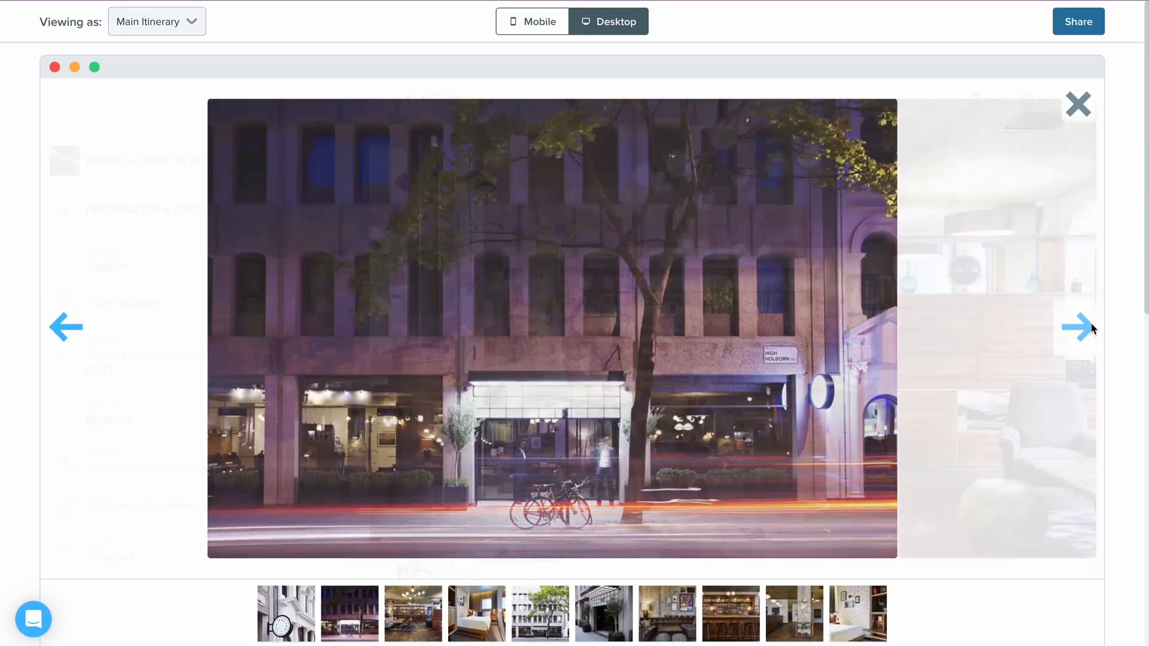
pyautogui.click(1093, 326)
pyautogui.click(1090, 327)
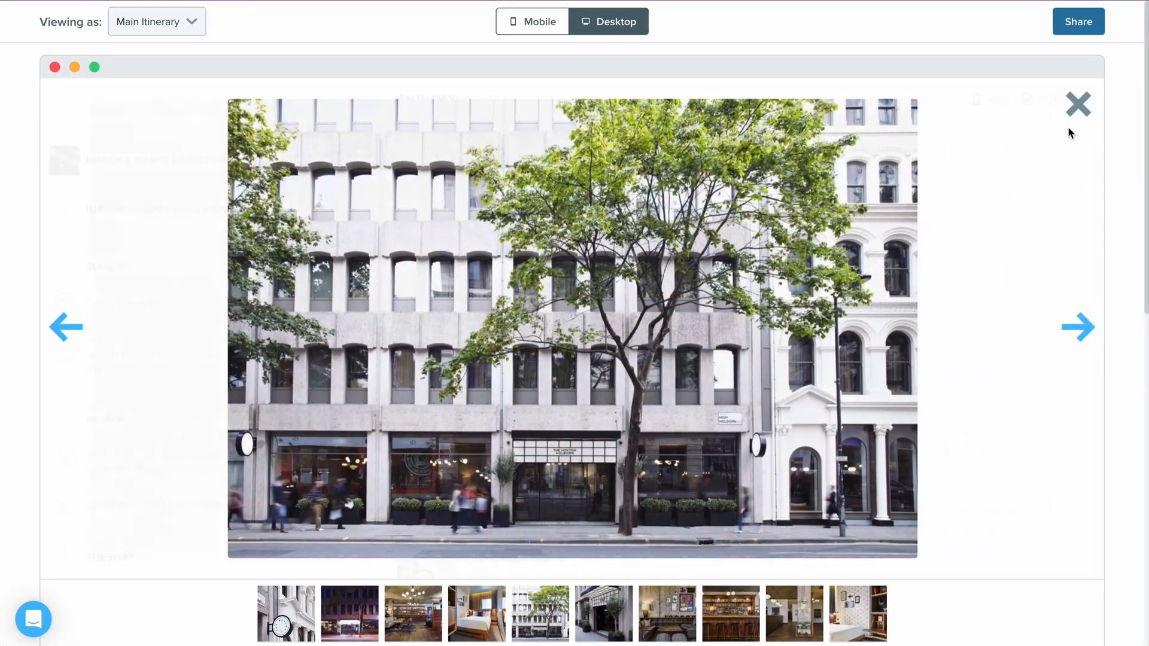
pyautogui.click(1071, 107)
# - View The Hoxton Holborn's attached place details, including its photos, map and facilities, and return to the itinerary preview
pyautogui.moveTo(428, 596)
pyautogui.click(425, 575)
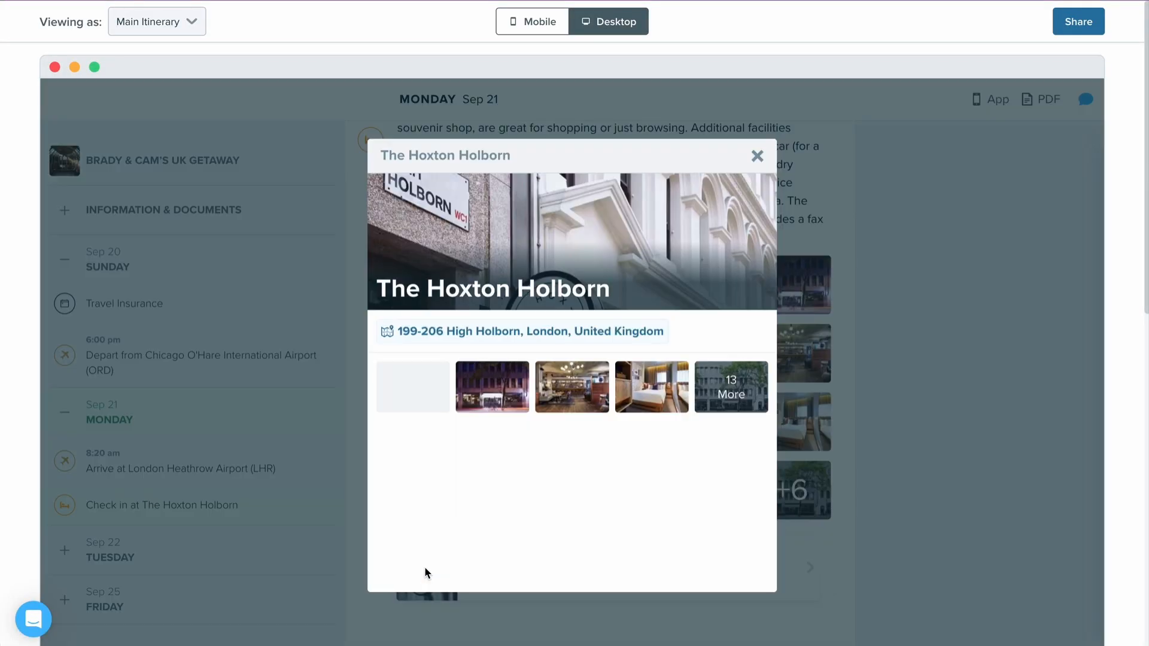
pyautogui.scroll(-5, 676, 429)
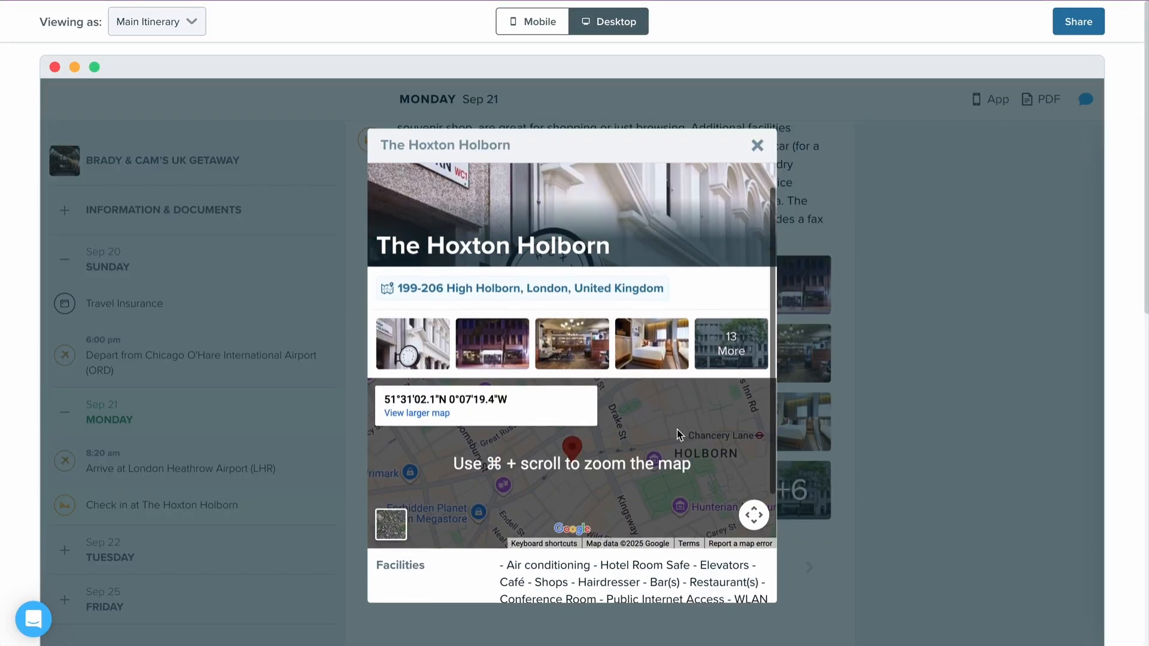
pyautogui.click(785, 164)
# - Review Tuesday's Stonehenge, Windsor Castle and Bath tour in the preview, including its description, inclusions, photos and attached places
pyautogui.scroll(-15, 546, 377)
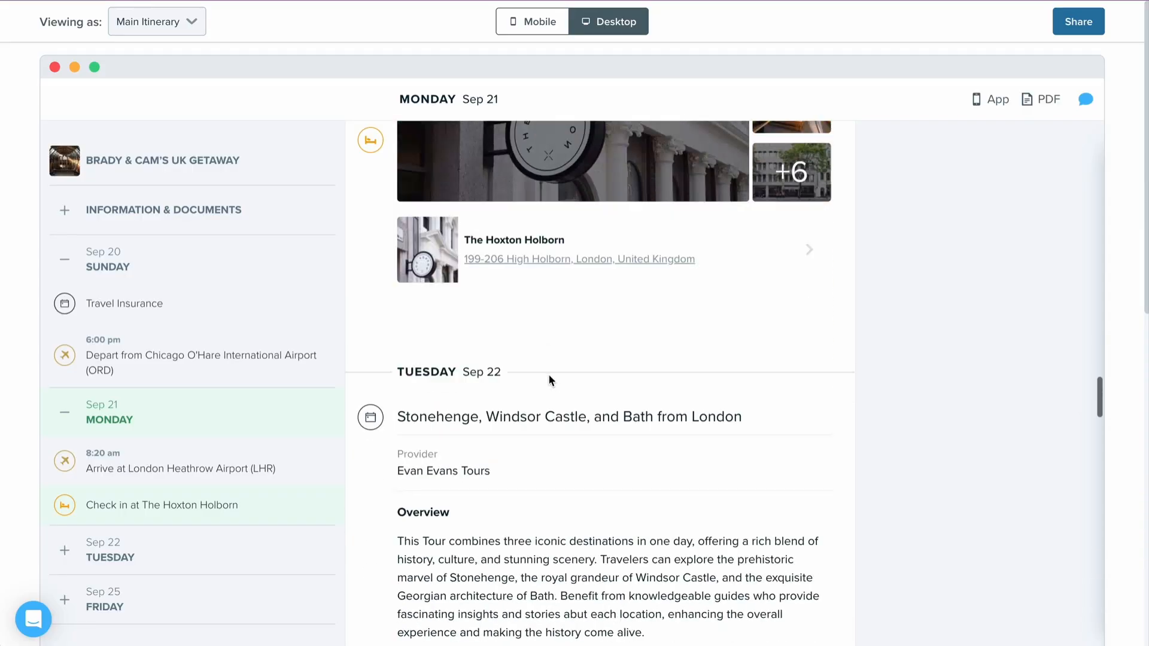
pyautogui.scroll(-15, 550, 378)
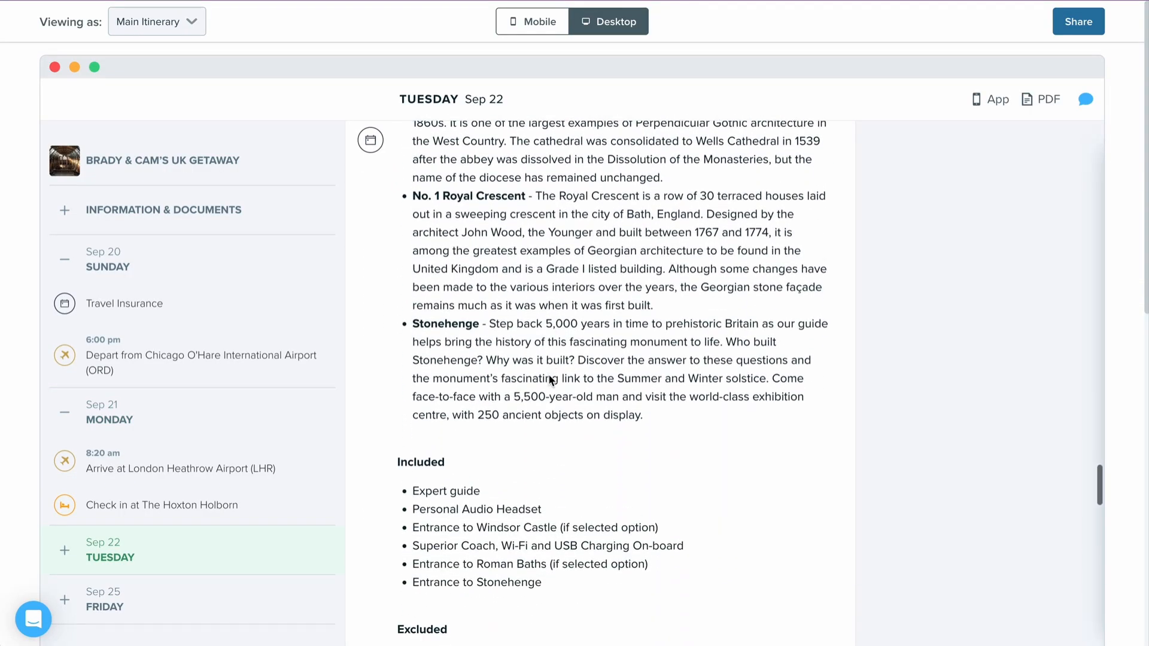
pyautogui.scroll(-6, 548, 375)
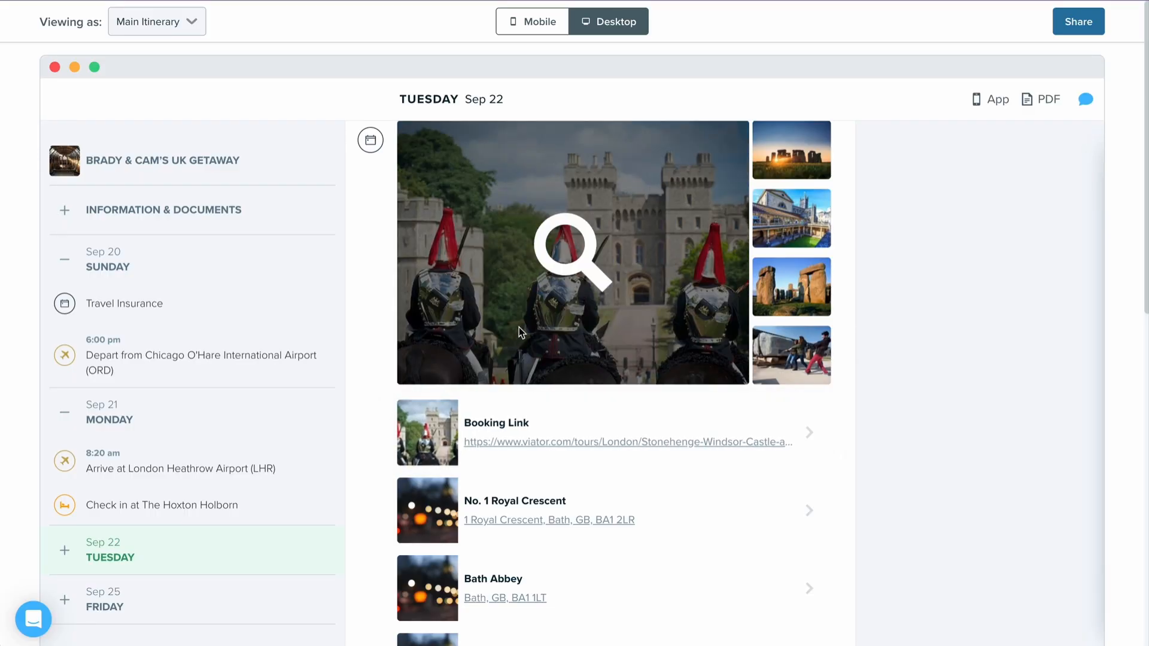
pyautogui.scroll(4, 518, 328)
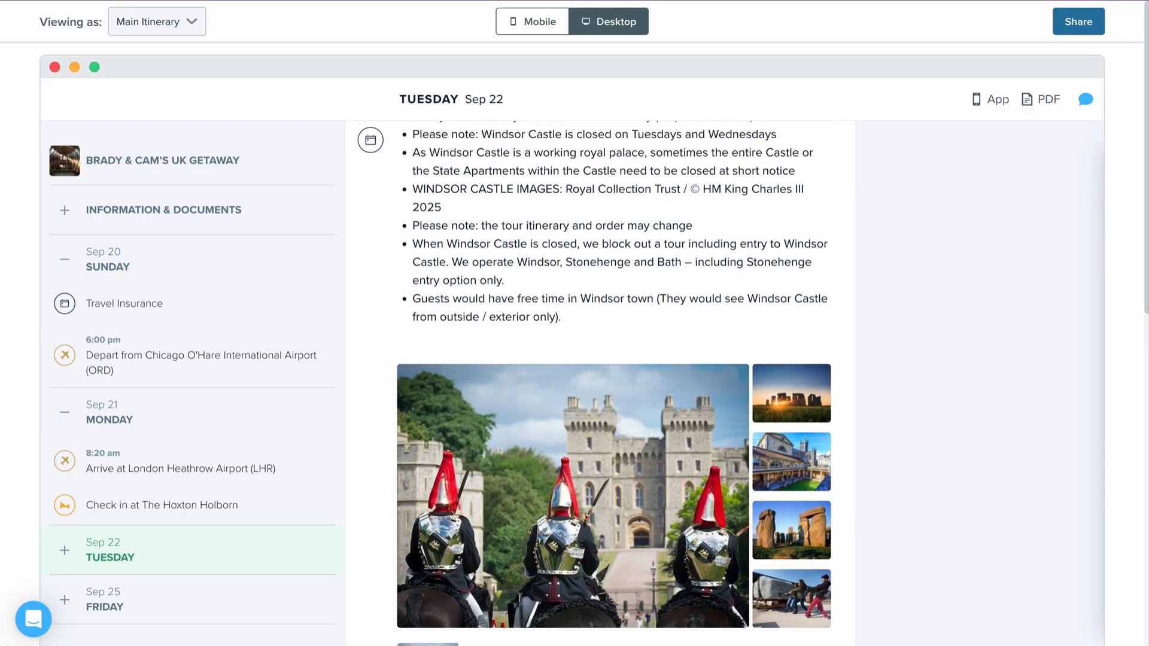
# - Open the Travefy support messenger from the itinerary preview
pyautogui.click(34, 620)
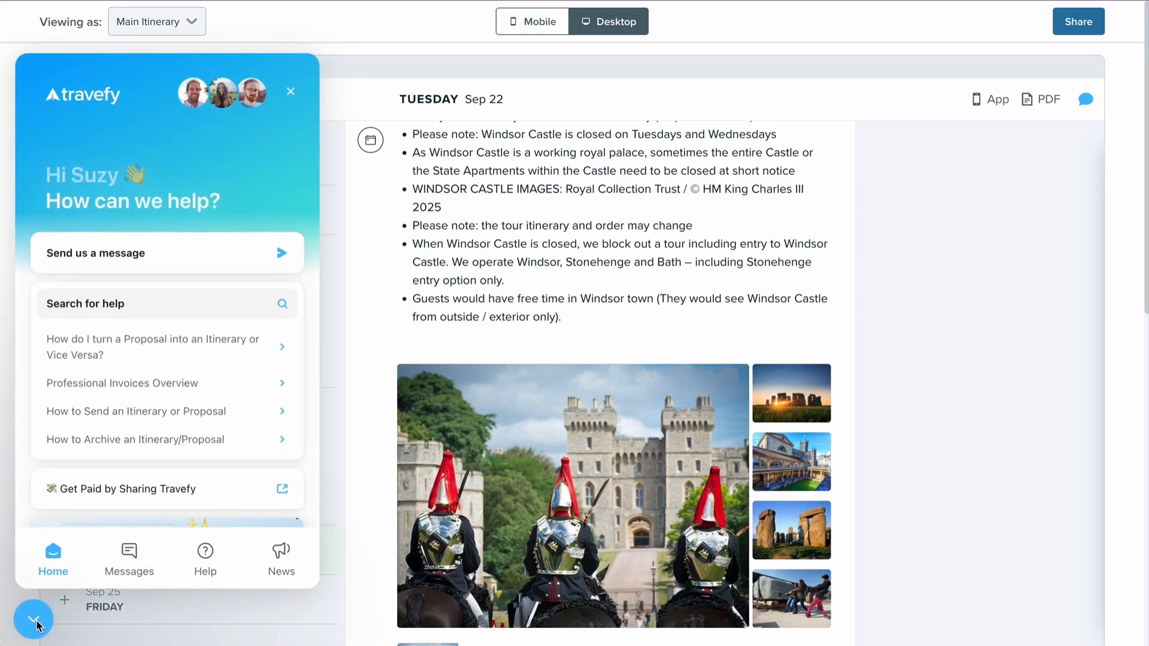